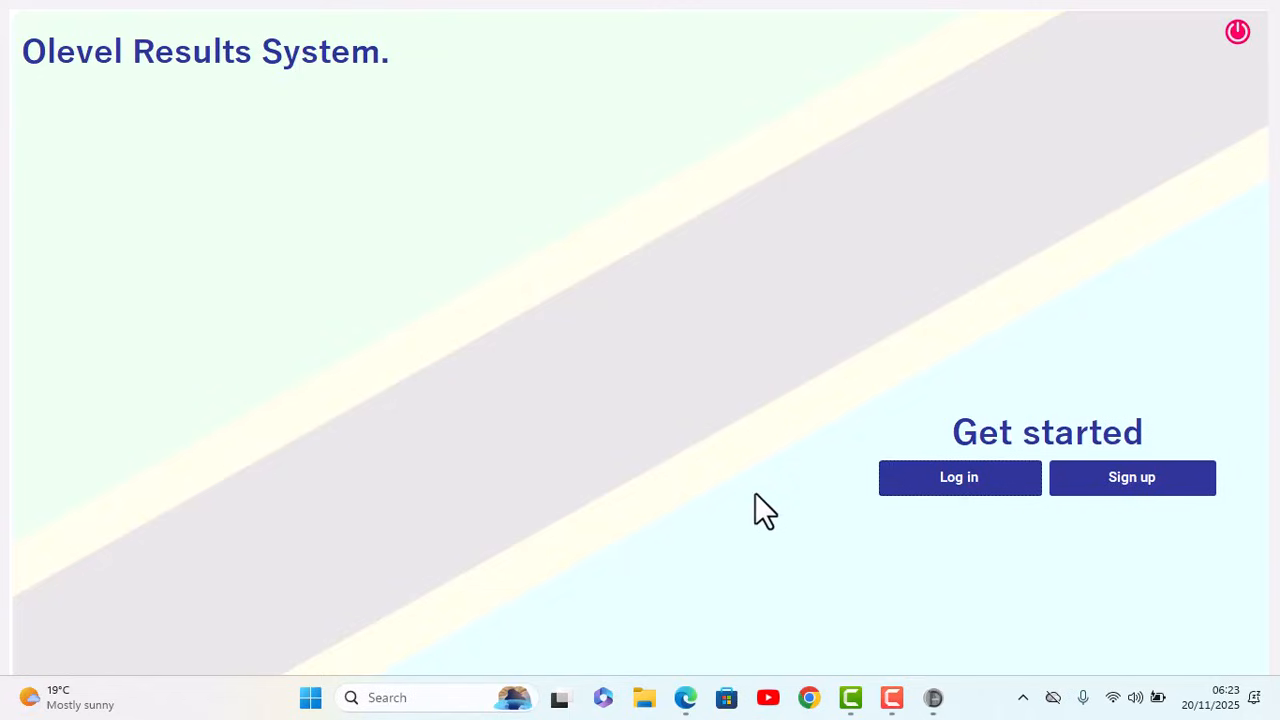
Open the sign-up form from the login screen using the admin password, view its new-user fields, and cancel it
{"action": "left_click", "coordinate": [972, 483]}
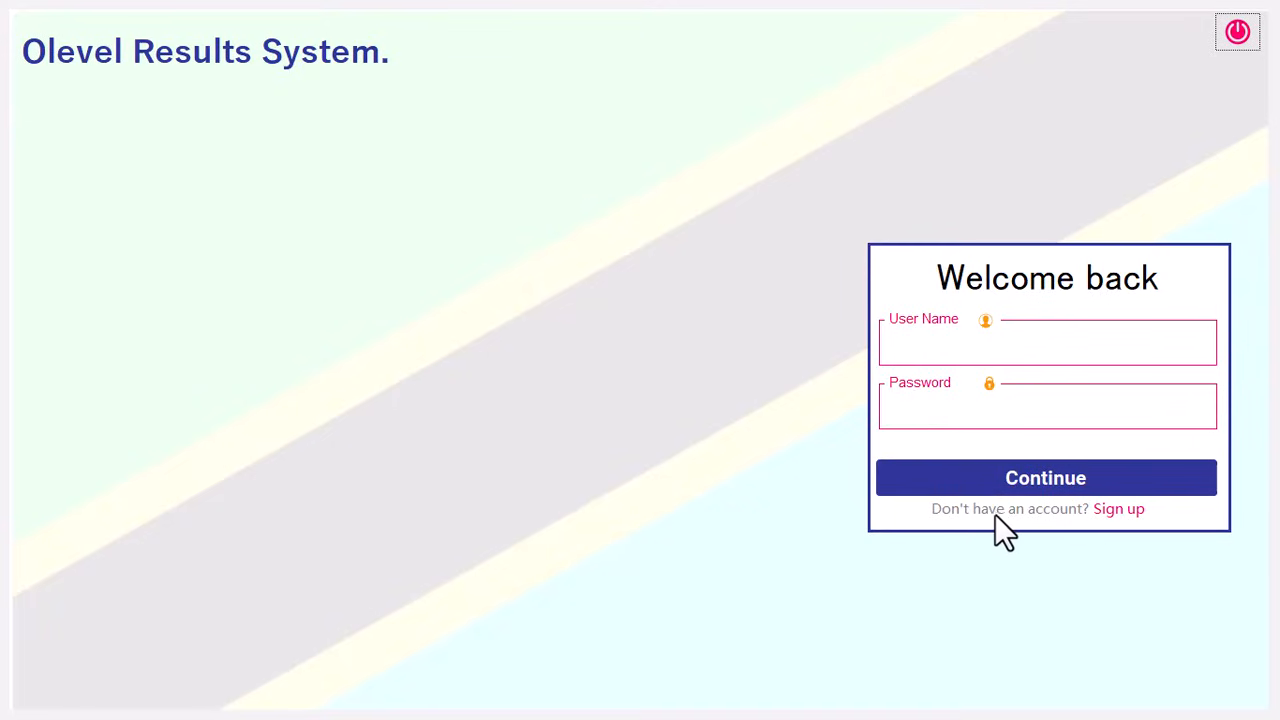
{"action": "left_click", "coordinate": [1123, 507]}
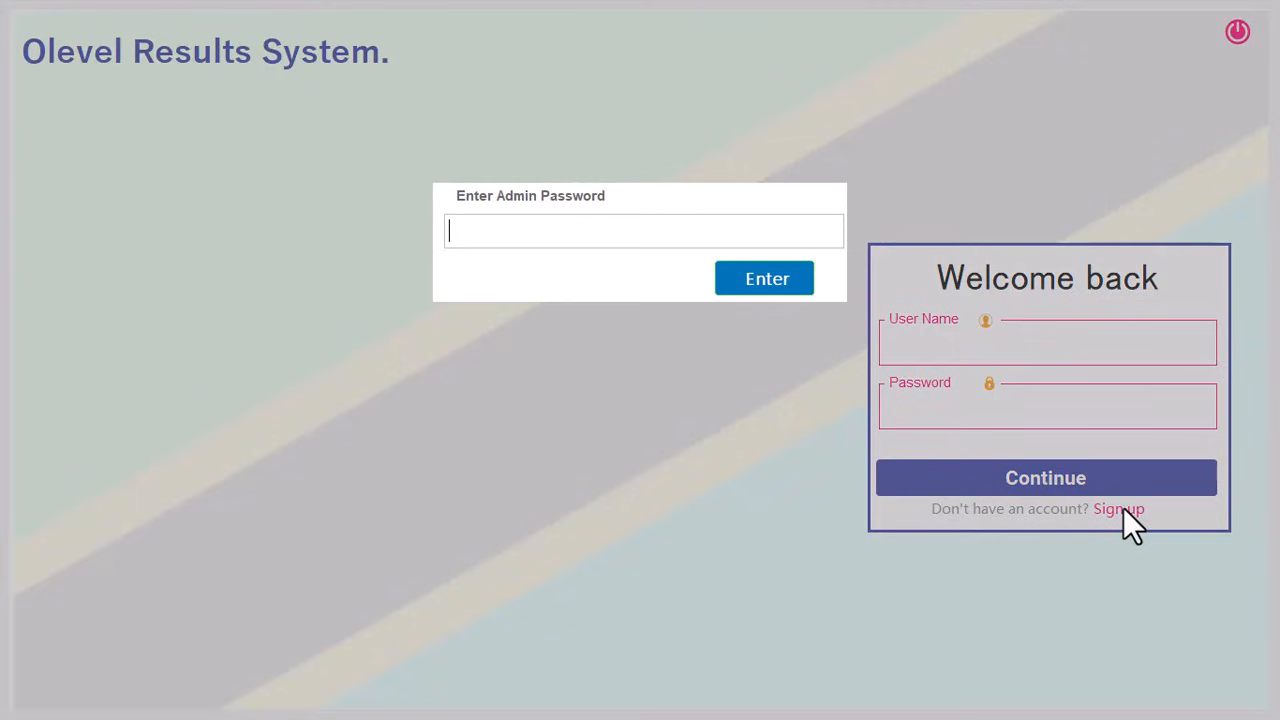
{"action": "type", "text": "****"}
{"action": "left_click", "coordinate": [757, 280]}
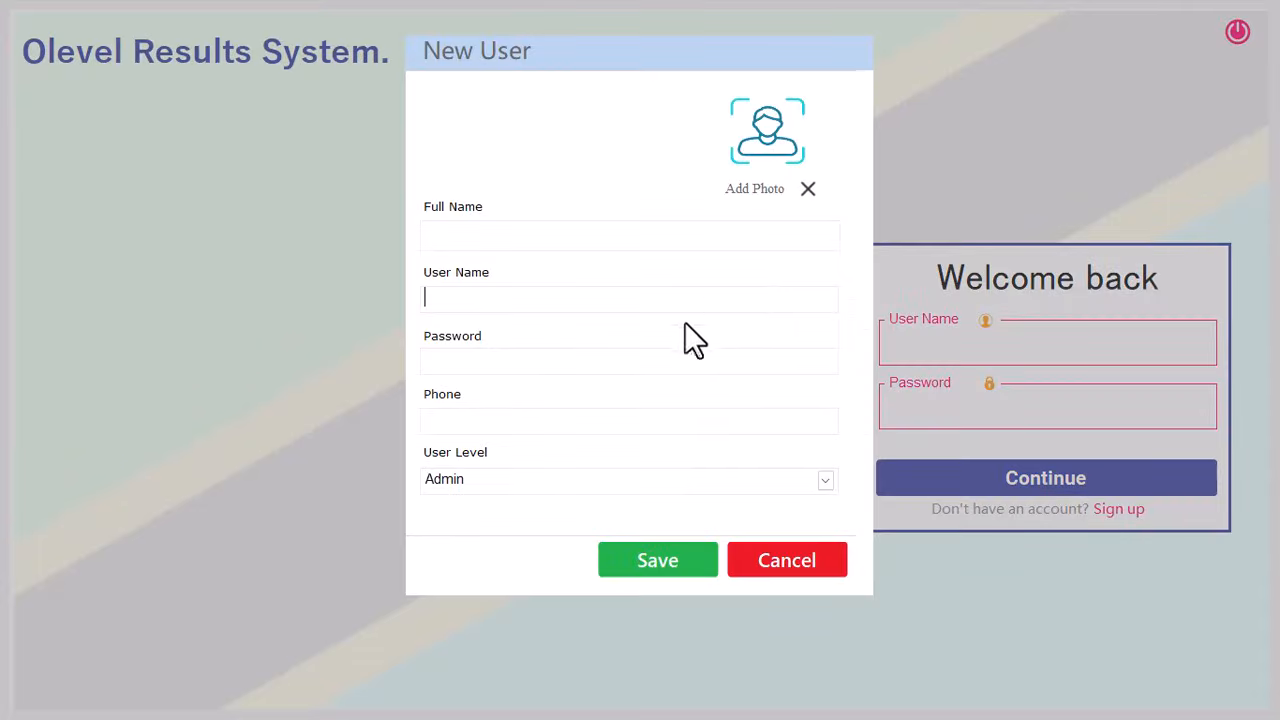
{"action": "left_click_drag", "start_coordinate": [423, 76], "coordinate": [233, 67]}
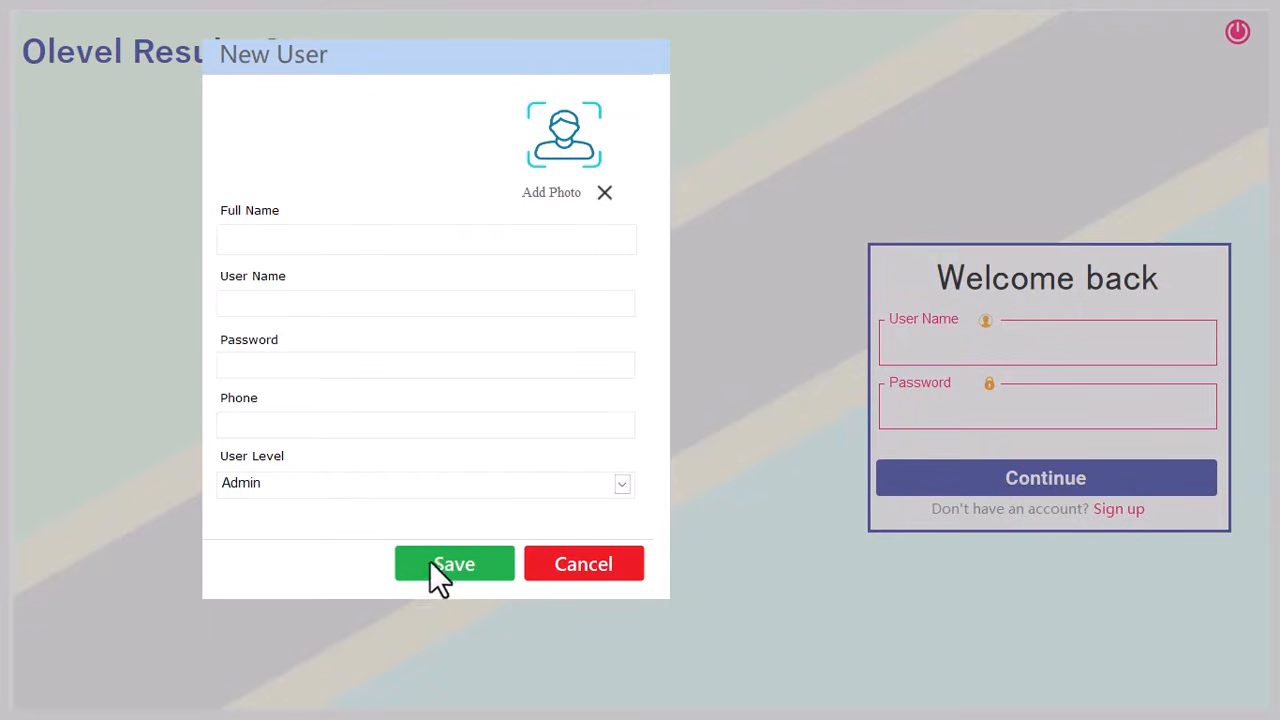
{"action": "left_click", "coordinate": [549, 570]}
Enter the user name and account password in the login form and try to log in
{"action": "left_click", "coordinate": [903, 350]}
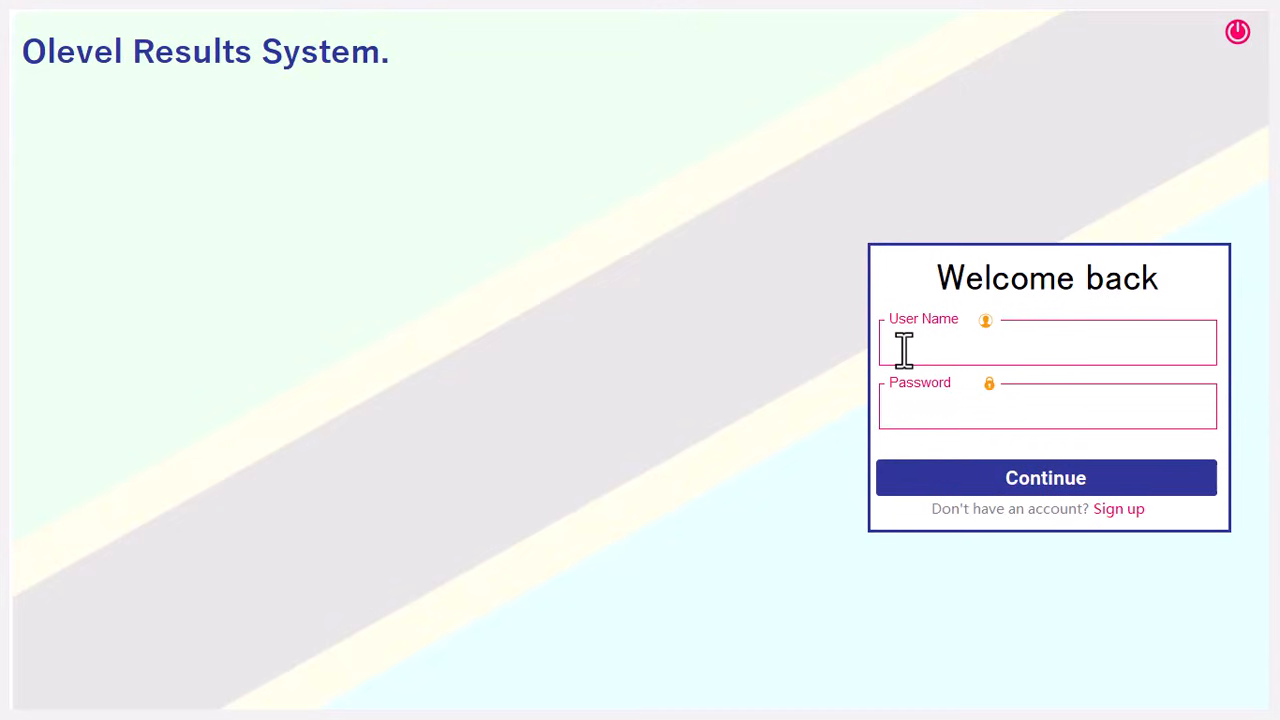
{"action": "type", "text": "HERI"}
{"action": "key", "text": "BackSpace"}
{"action": "key", "text": "BackSpace"}
{"action": "key", "text": "BackSpace"}
{"action": "type", "text": "heri"}
{"action": "left_click", "coordinate": [922, 405]}
{"action": "type", "text": "**"}
{"action": "key", "text": "BackSpace"}
{"action": "key", "text": "BackSpace"}
{"action": "type", "text": "****"}
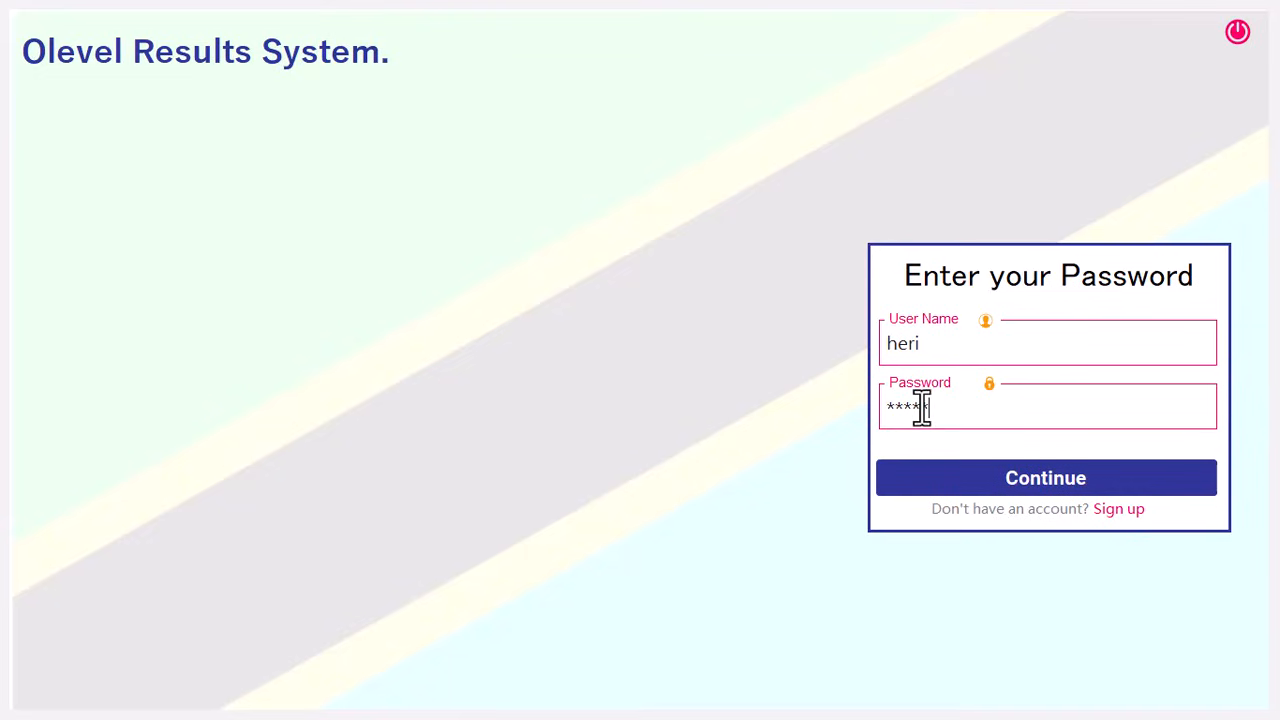
{"action": "left_click", "coordinate": [946, 468]}
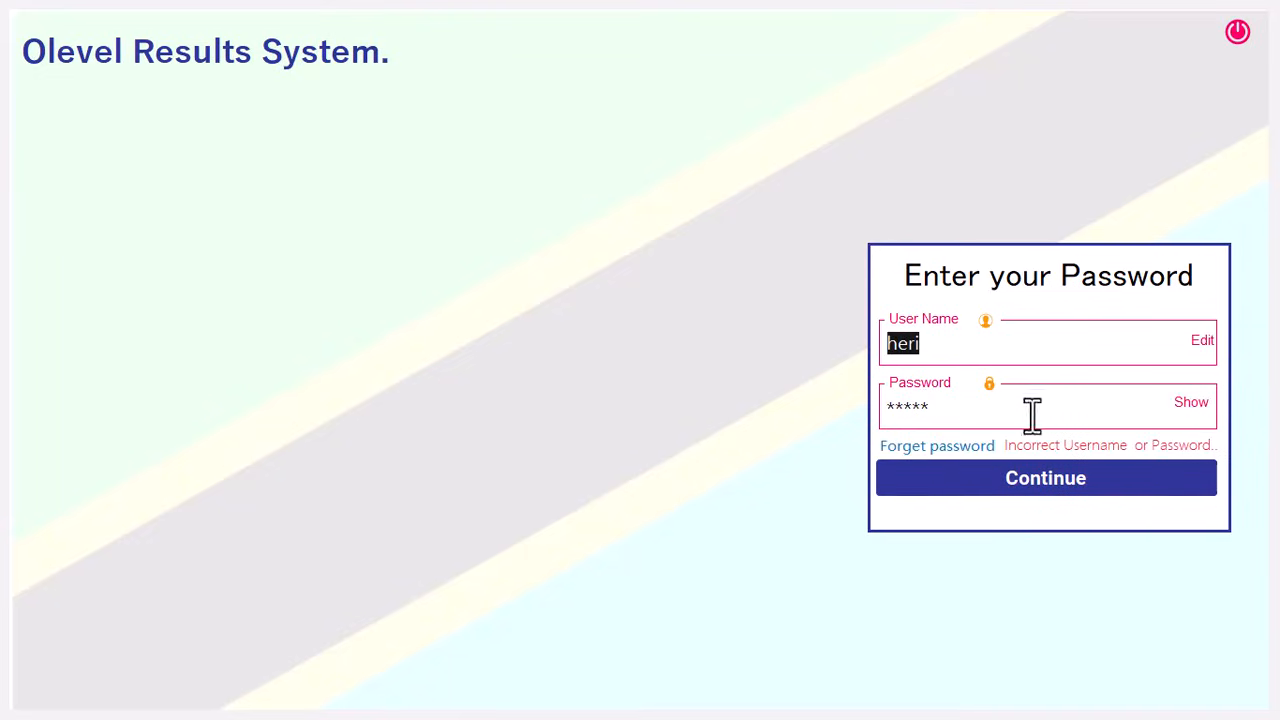
Replace the entered account password, log in again and dismiss the welcome message
{"action": "double_click", "coordinate": [877, 409]}
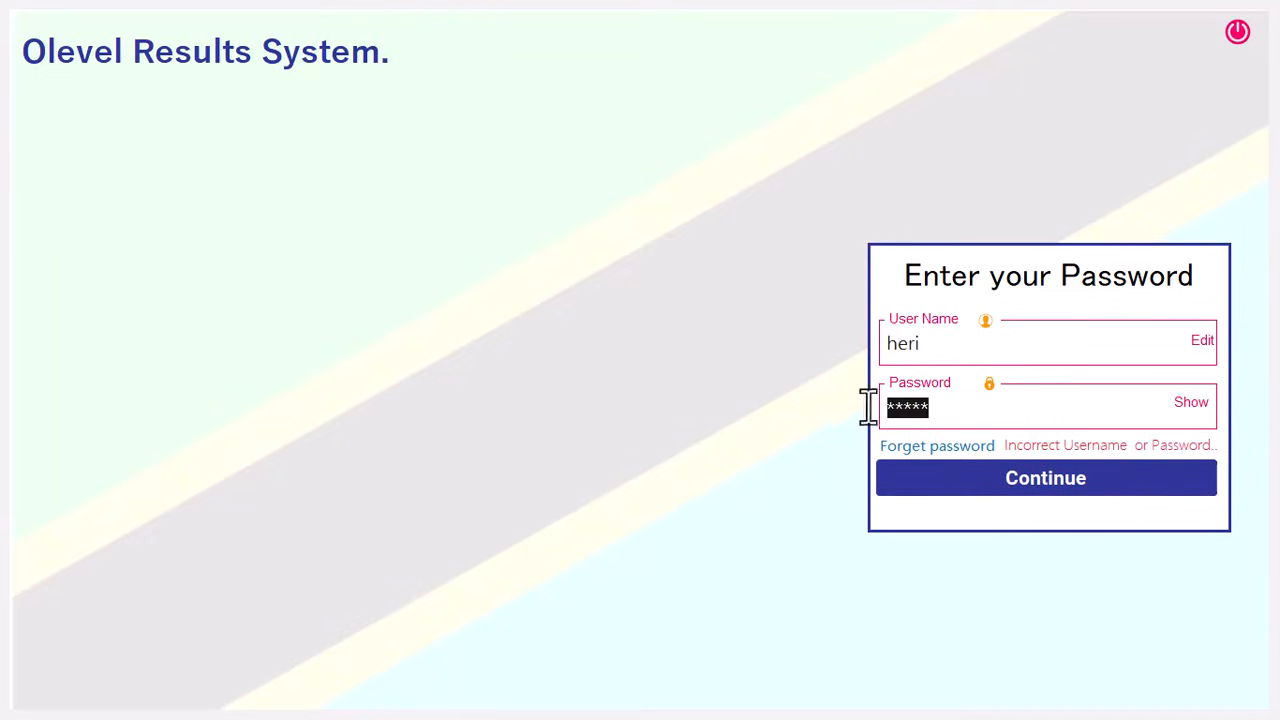
{"action": "type", "text": "****"}
{"action": "left_click", "coordinate": [1019, 479]}
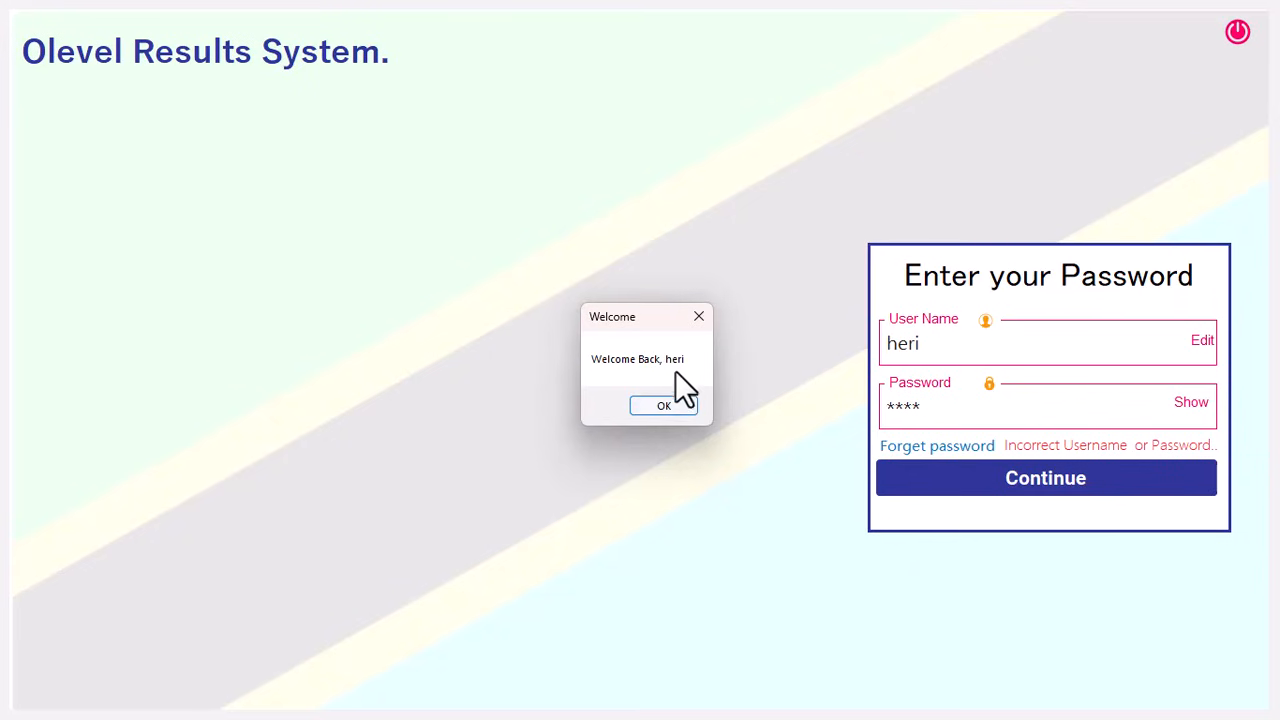
{"action": "left_click", "coordinate": [668, 408]}
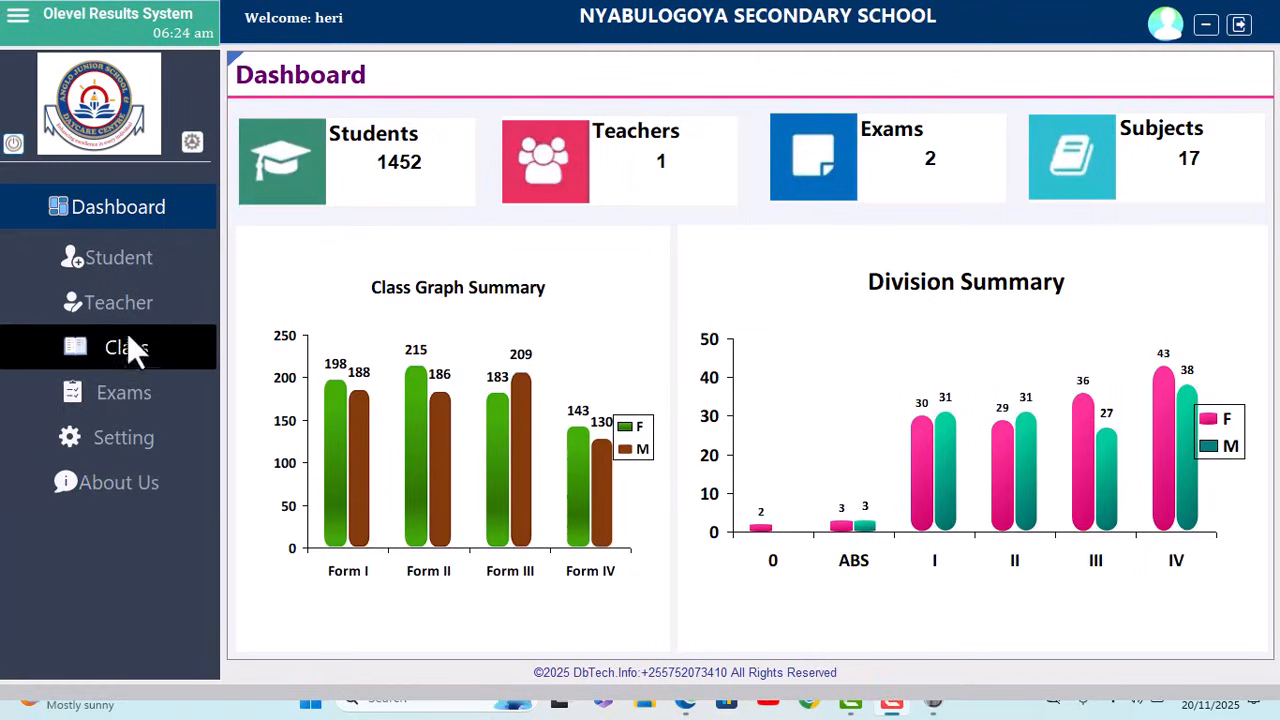
Open the list of registered students and filter it to class 1
{"action": "left_click", "coordinate": [115, 219]}
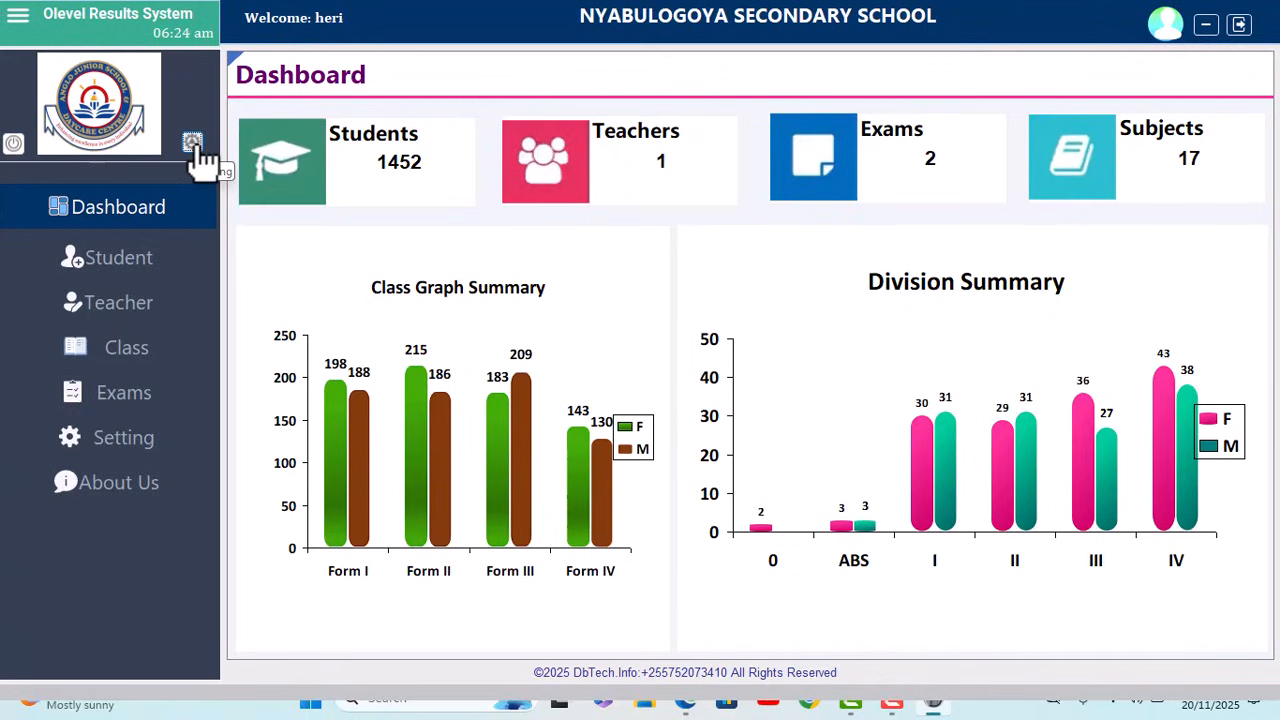
{"action": "left_click", "coordinate": [104, 258]}
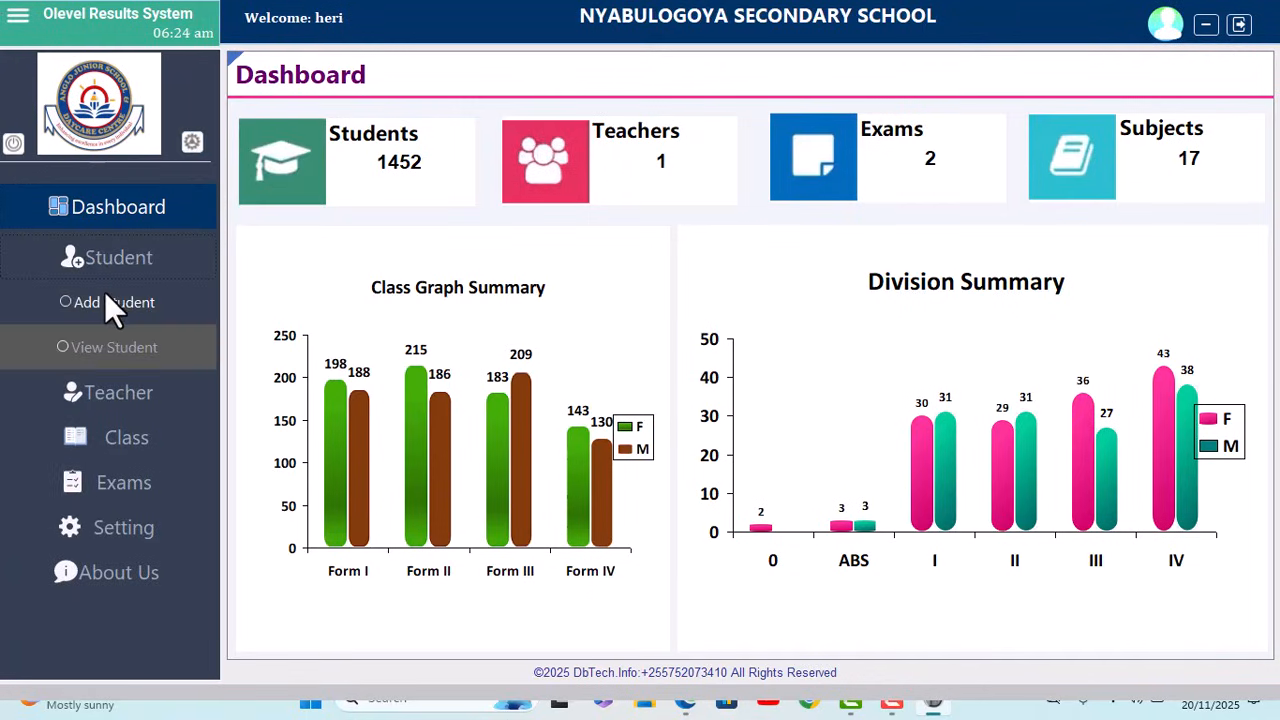
{"action": "left_click", "coordinate": [107, 347]}
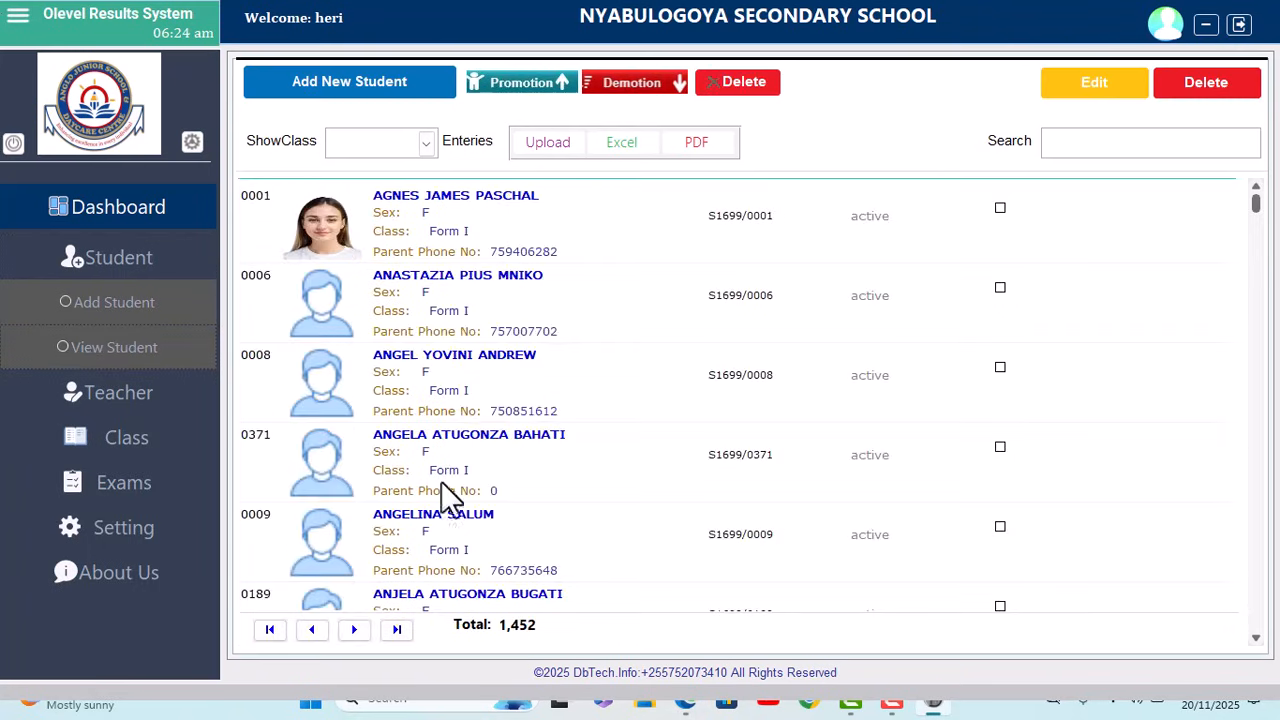
{"action": "left_click", "coordinate": [426, 143]}
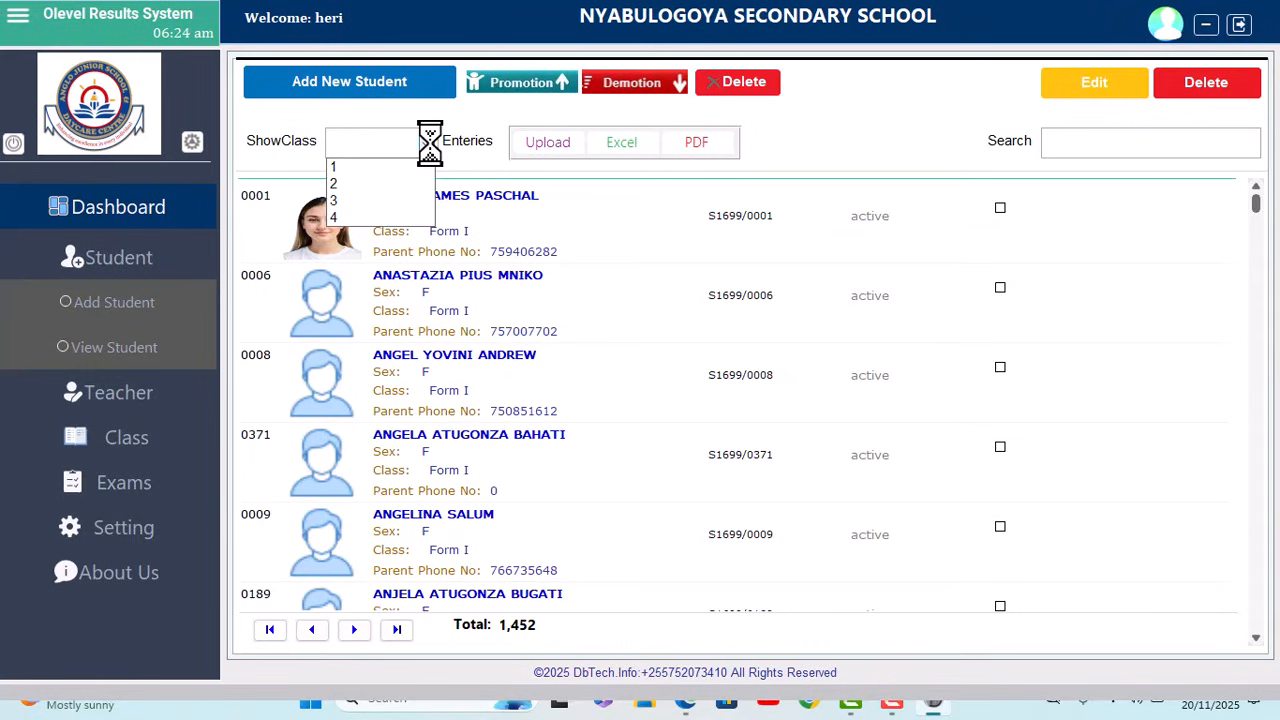
{"action": "left_click", "coordinate": [392, 169]}
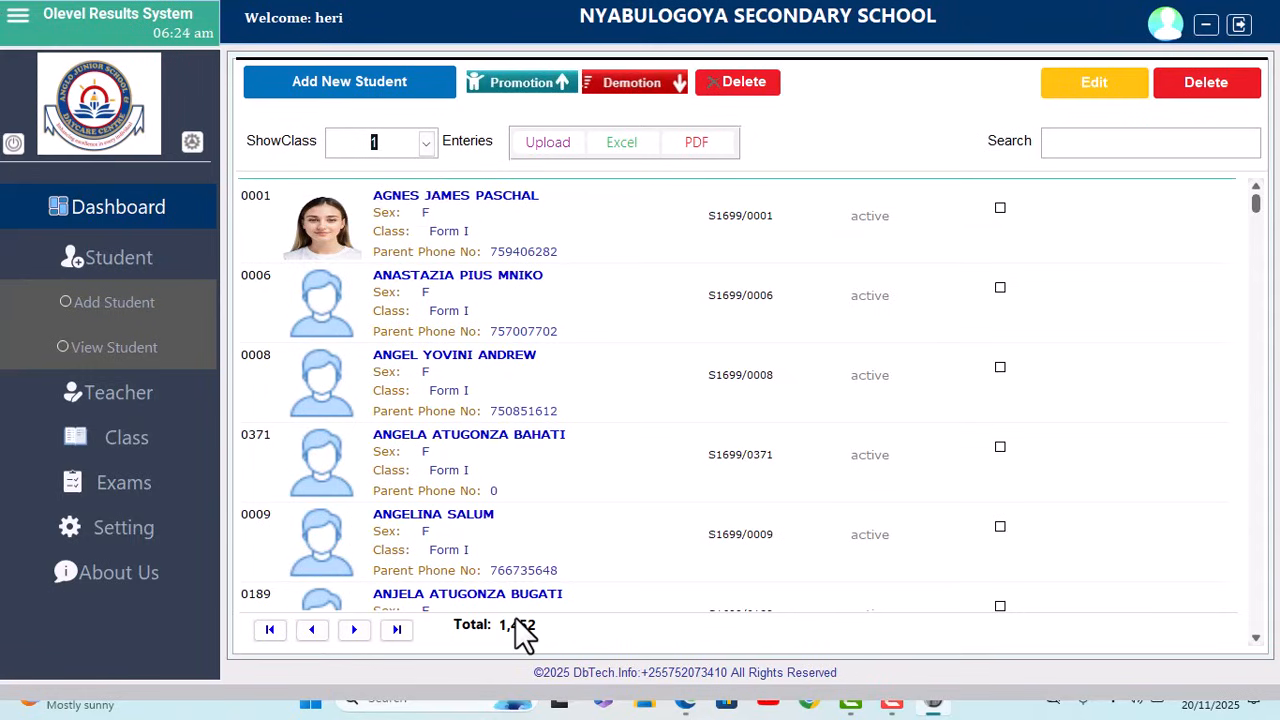
Filter the student list to class 2 and look through its records
{"action": "left_click", "coordinate": [424, 149]}
{"action": "left_click", "coordinate": [392, 188]}
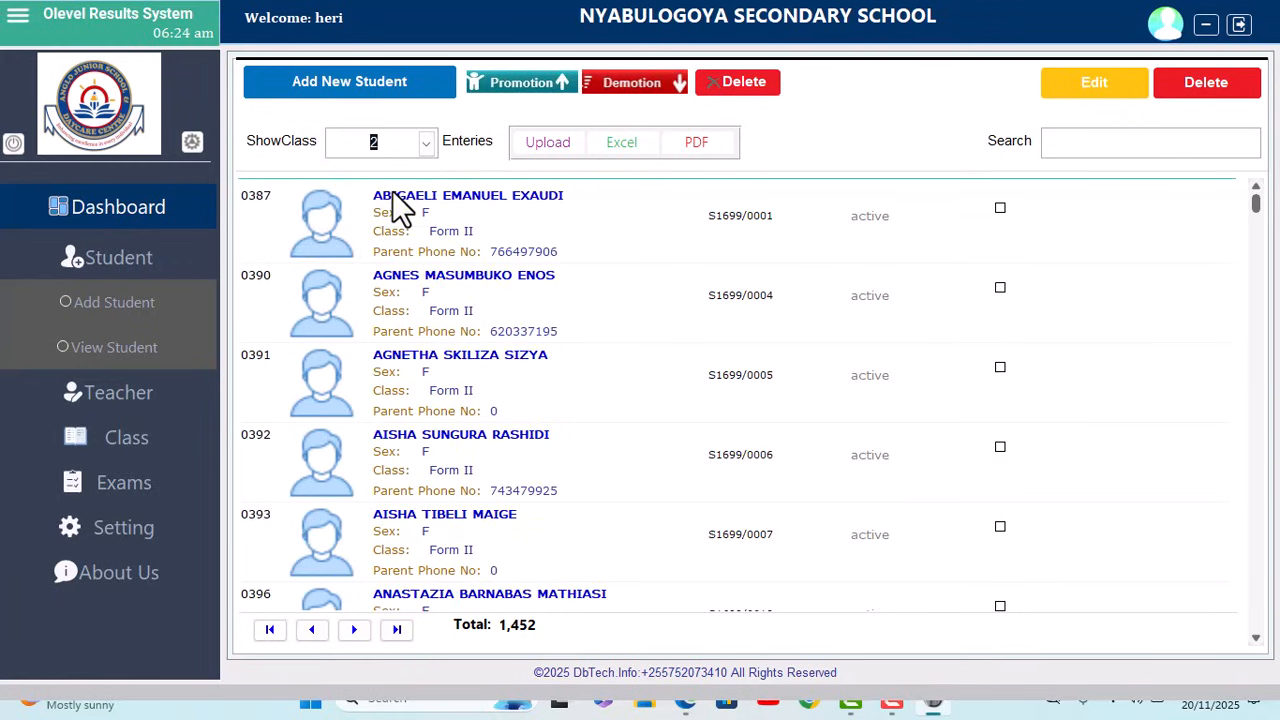
{"action": "scroll", "coordinate": [409, 395], "scroll_direction": "down", "scroll_amount": 10}
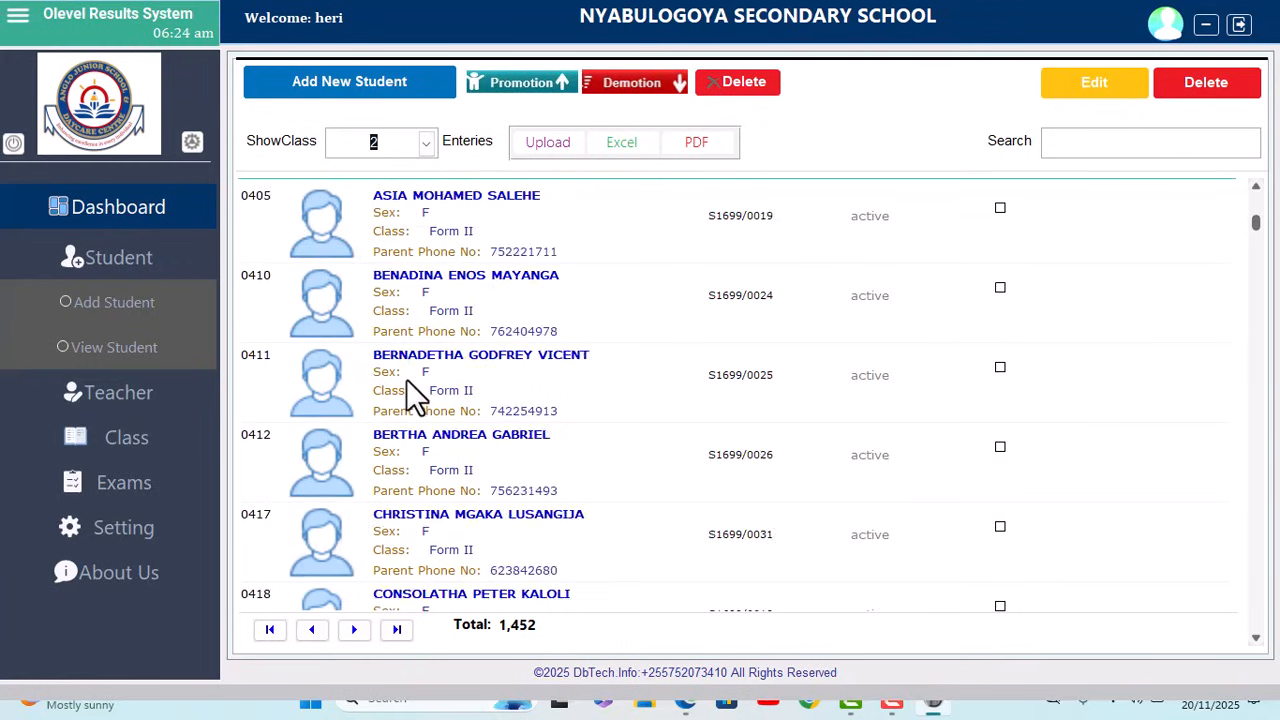
{"action": "scroll", "coordinate": [430, 455], "scroll_direction": "up", "scroll_amount": 10}
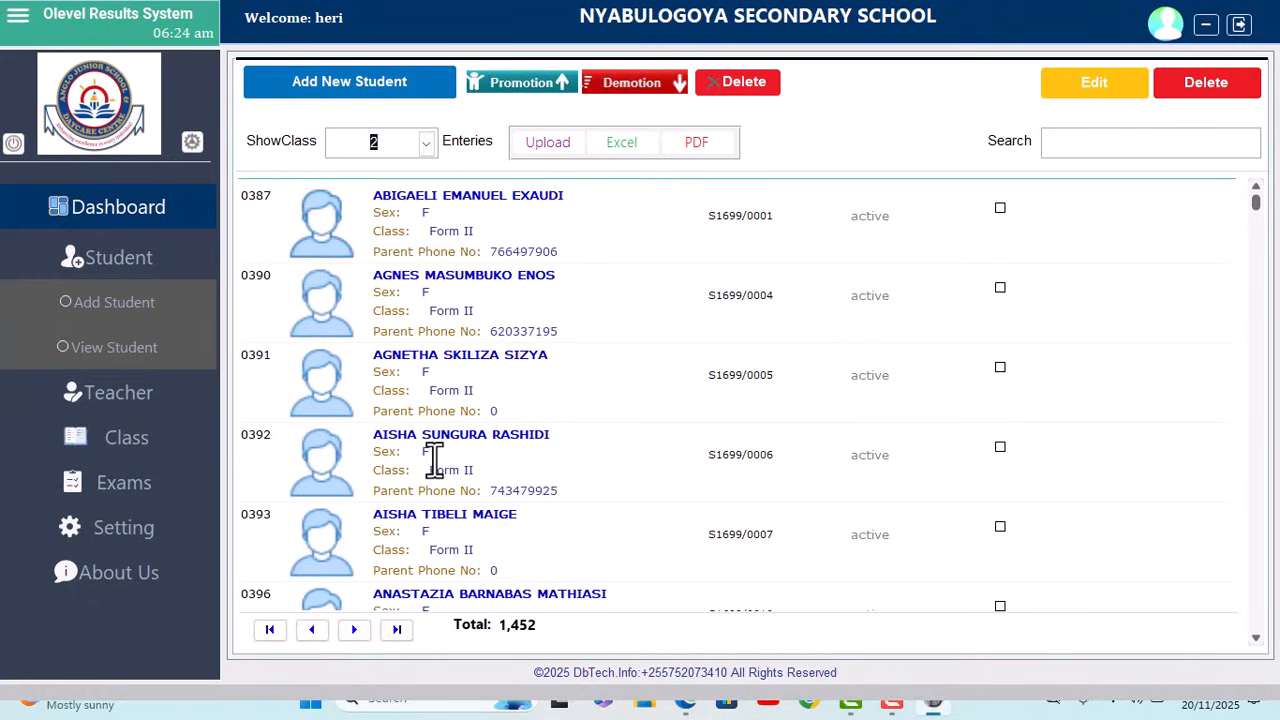
Switch the student list back to class 1 and look through its records
{"action": "left_click", "coordinate": [428, 145]}
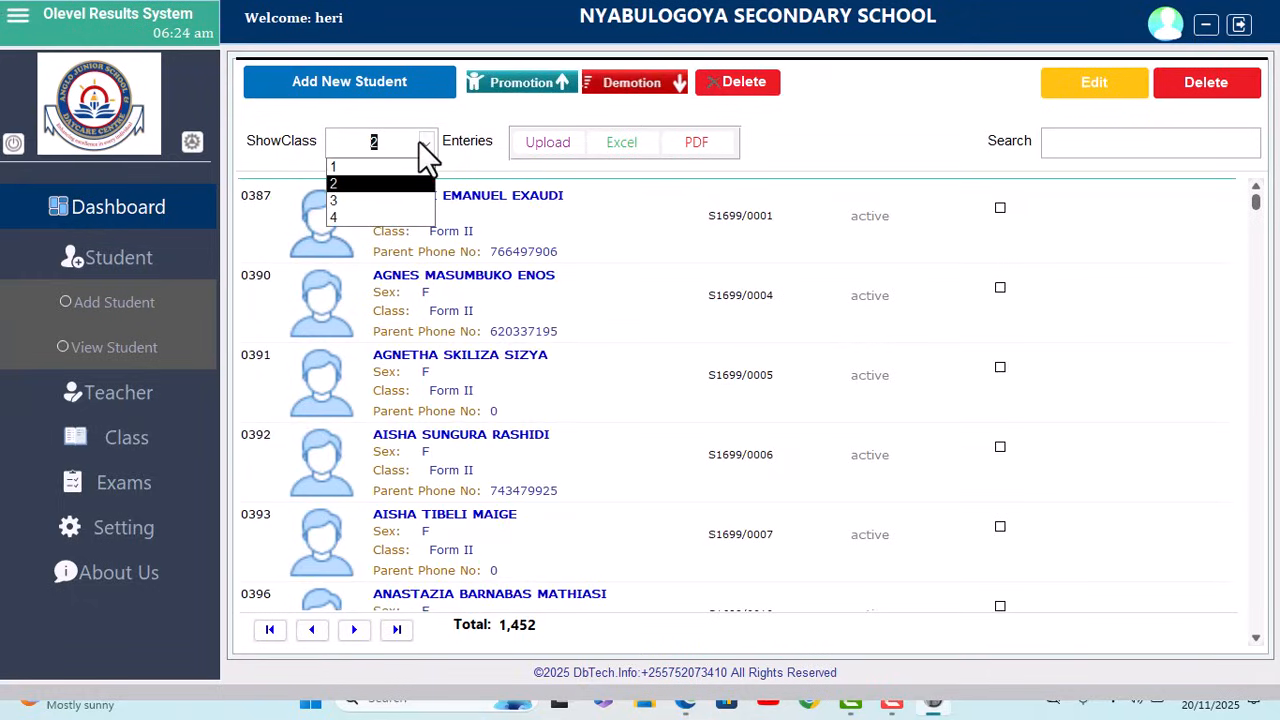
{"action": "left_click", "coordinate": [404, 163]}
{"action": "scroll", "coordinate": [381, 401], "scroll_direction": "down", "scroll_amount": 6}
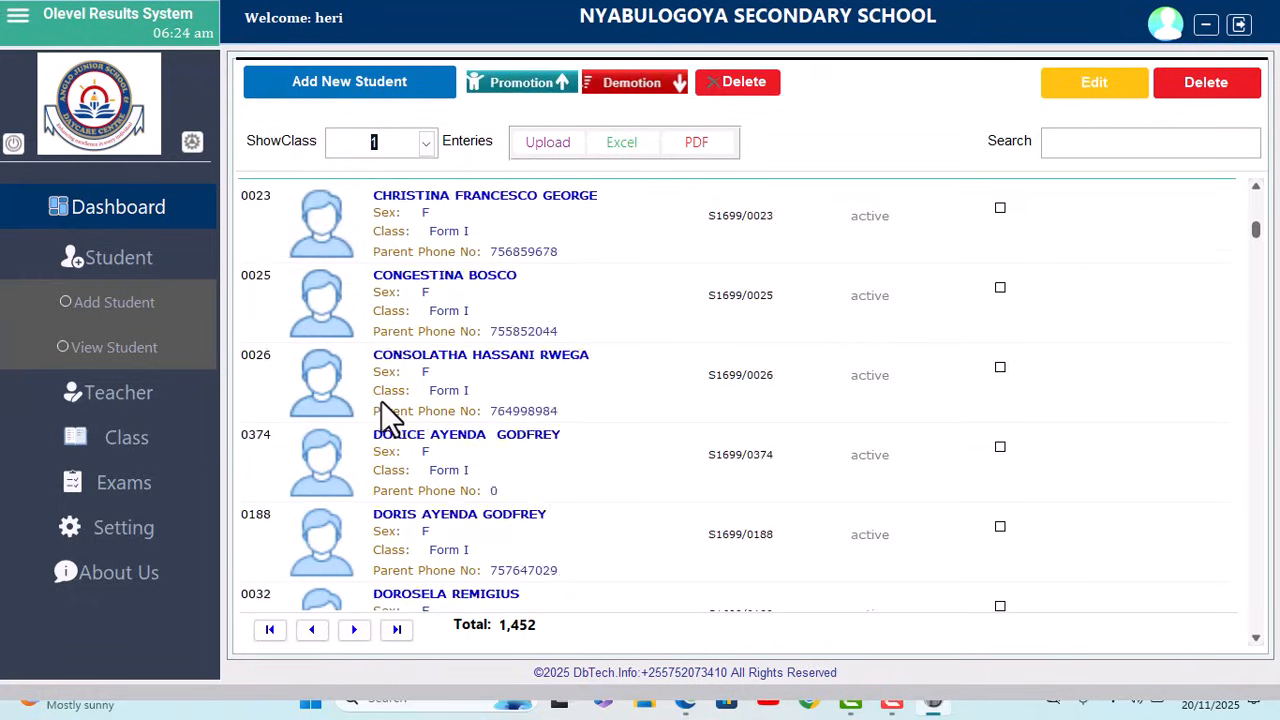
{"action": "scroll", "coordinate": [385, 378], "scroll_direction": "up", "scroll_amount": 8}
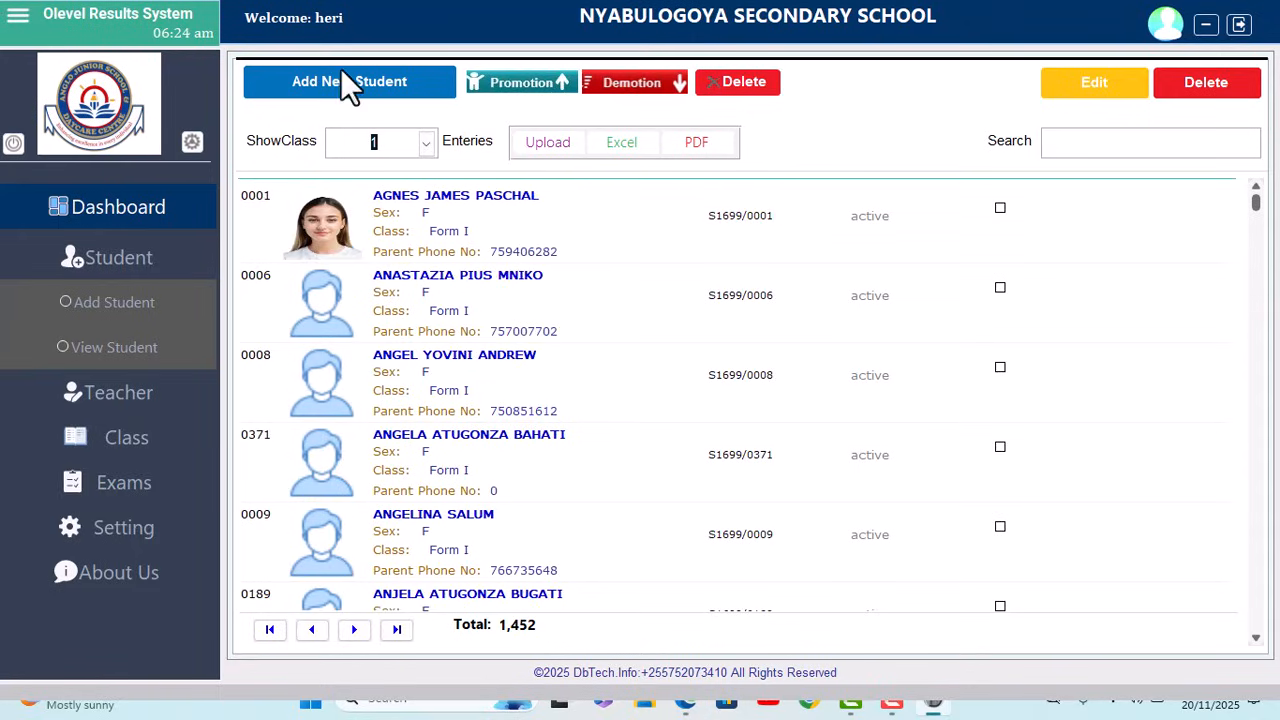
Open the form for adding a new student, view its fields and return to the student list without saving
{"action": "left_click", "coordinate": [365, 95]}
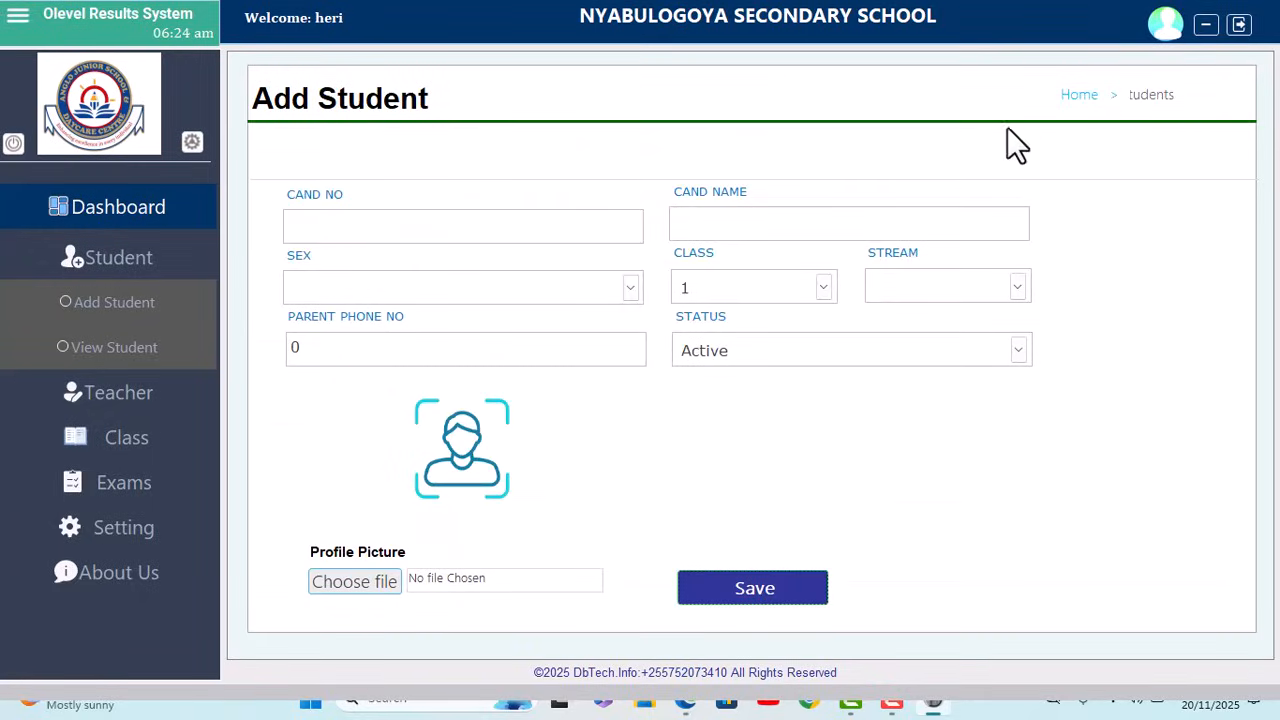
{"action": "left_click", "coordinate": [1086, 94]}
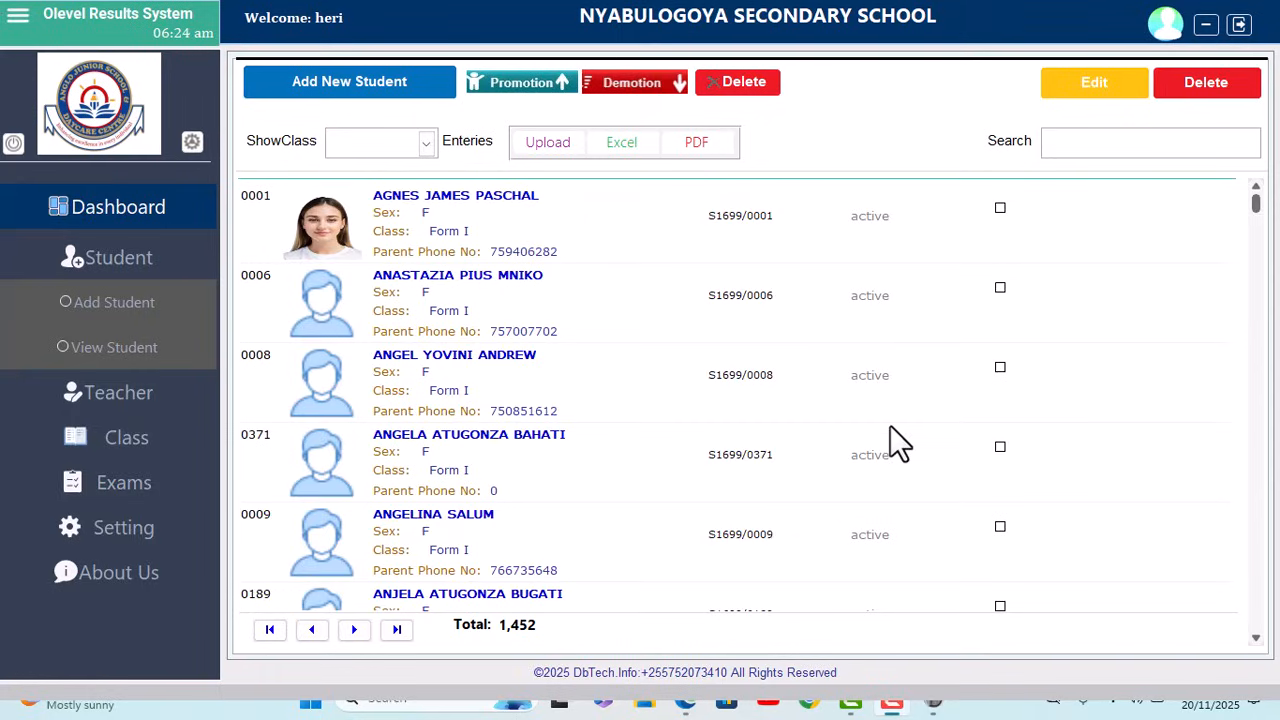
Export the student list to Excel and switch to the exported workbook to look through its rows
{"action": "left_click", "coordinate": [618, 142]}
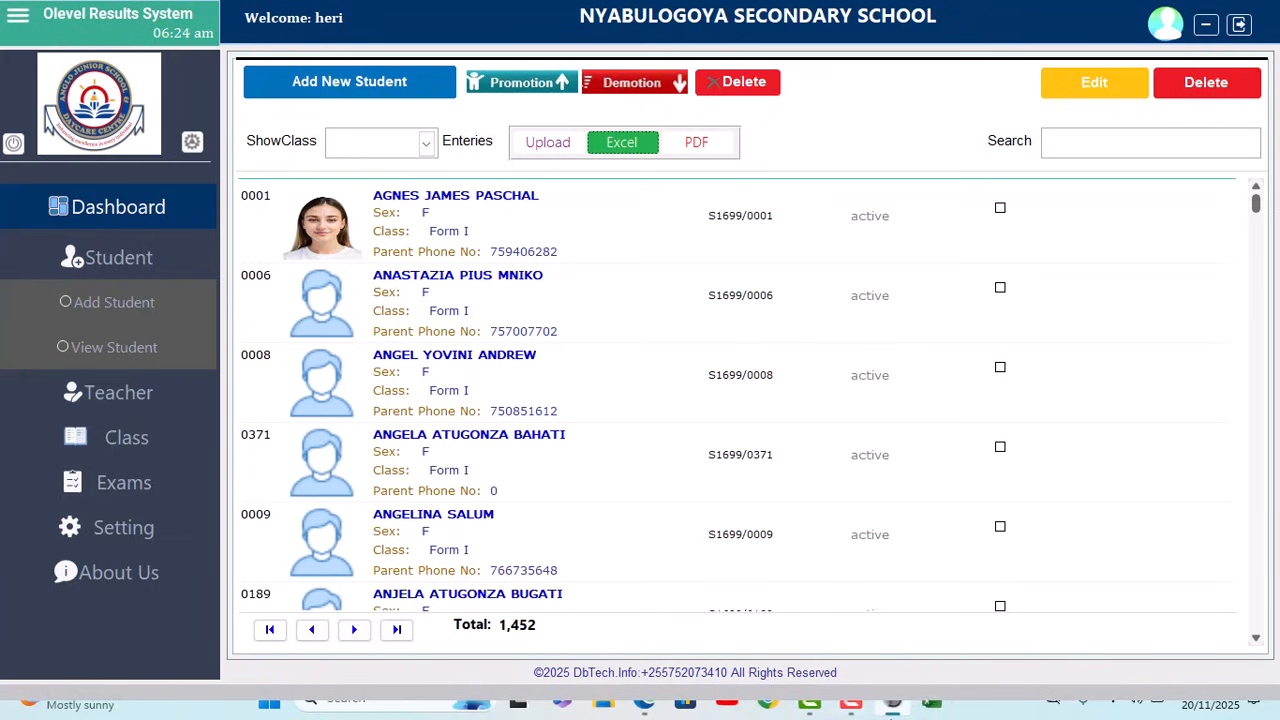
{"action": "left_click", "coordinate": [928, 710]}
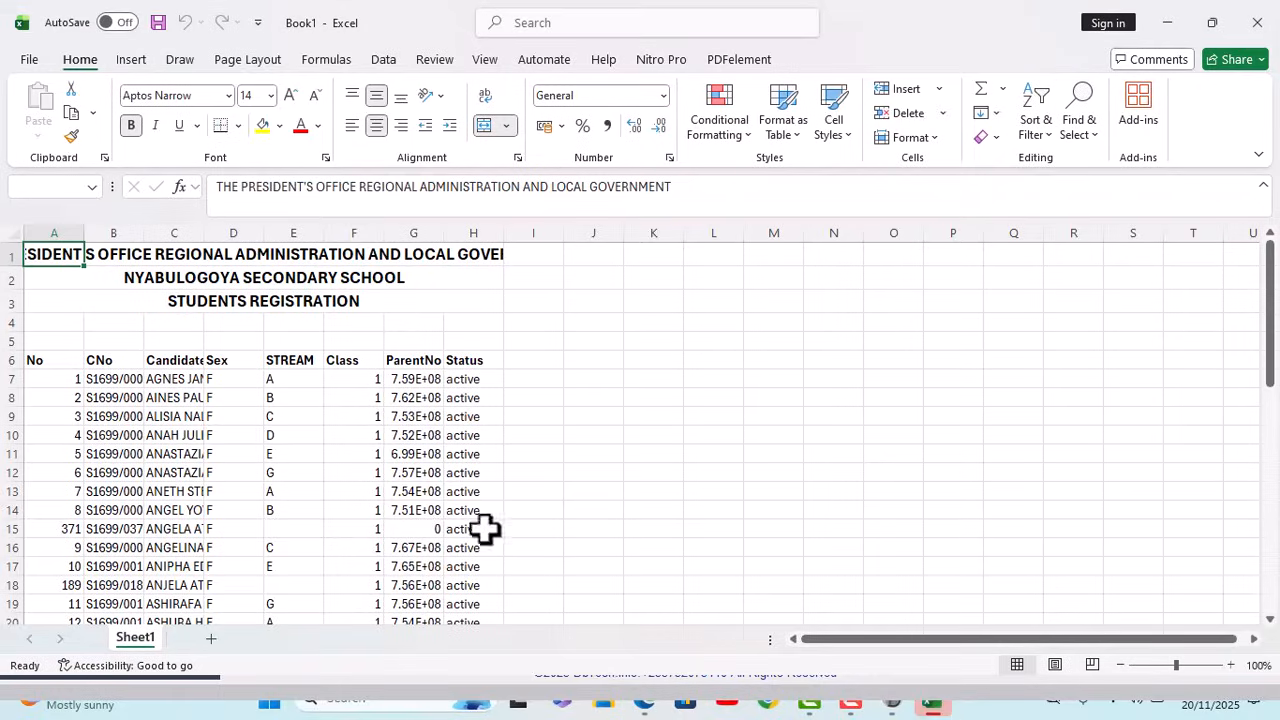
{"action": "scroll", "coordinate": [409, 449], "scroll_direction": "down", "scroll_amount": 4}
{"action": "scroll", "coordinate": [409, 449], "scroll_direction": "down", "scroll_amount": 15}
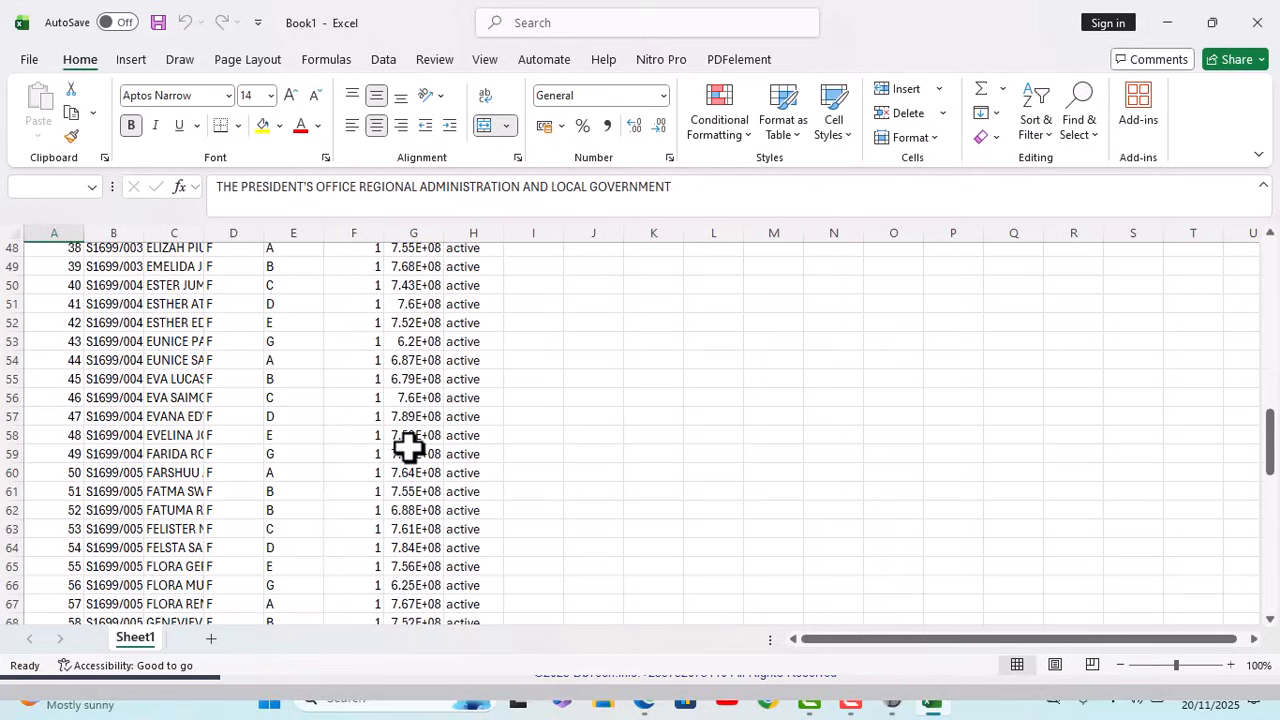
{"action": "scroll", "coordinate": [295, 455], "scroll_direction": "up", "scroll_amount": 5}
{"action": "scroll", "coordinate": [295, 455], "scroll_direction": "up", "scroll_amount": 14}
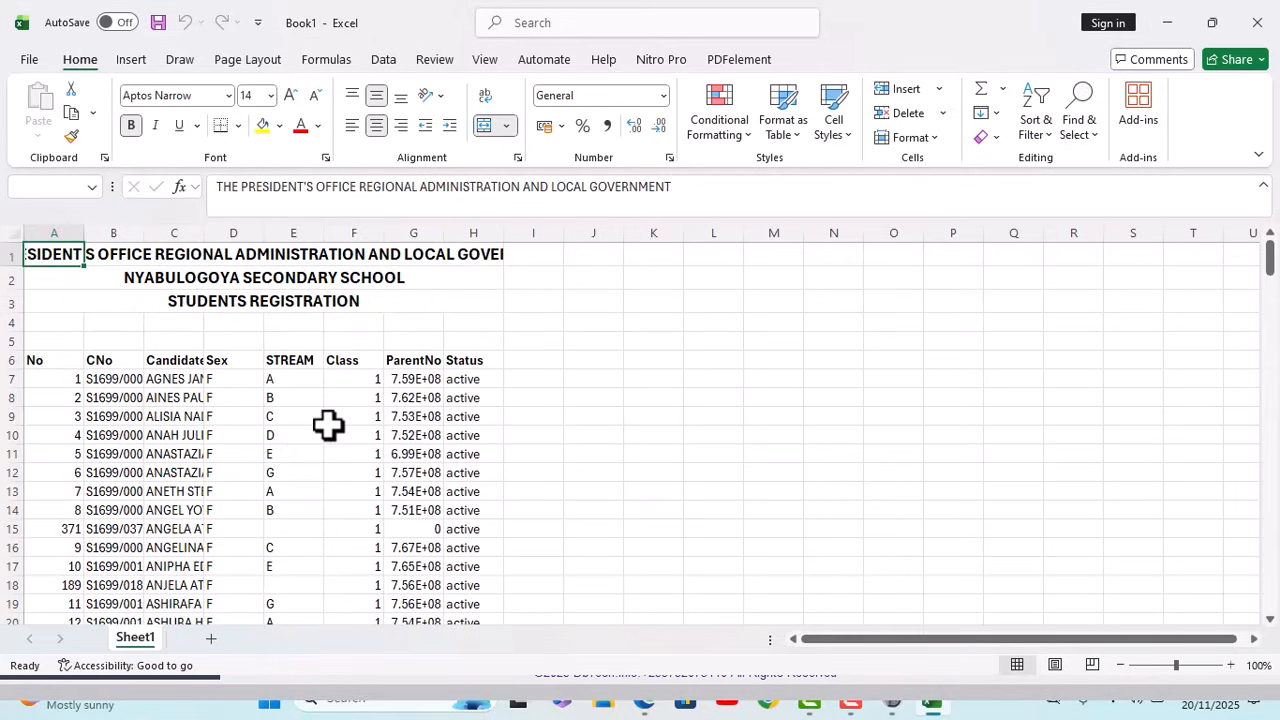
{"action": "mouse_move", "coordinate": [855, 712]}
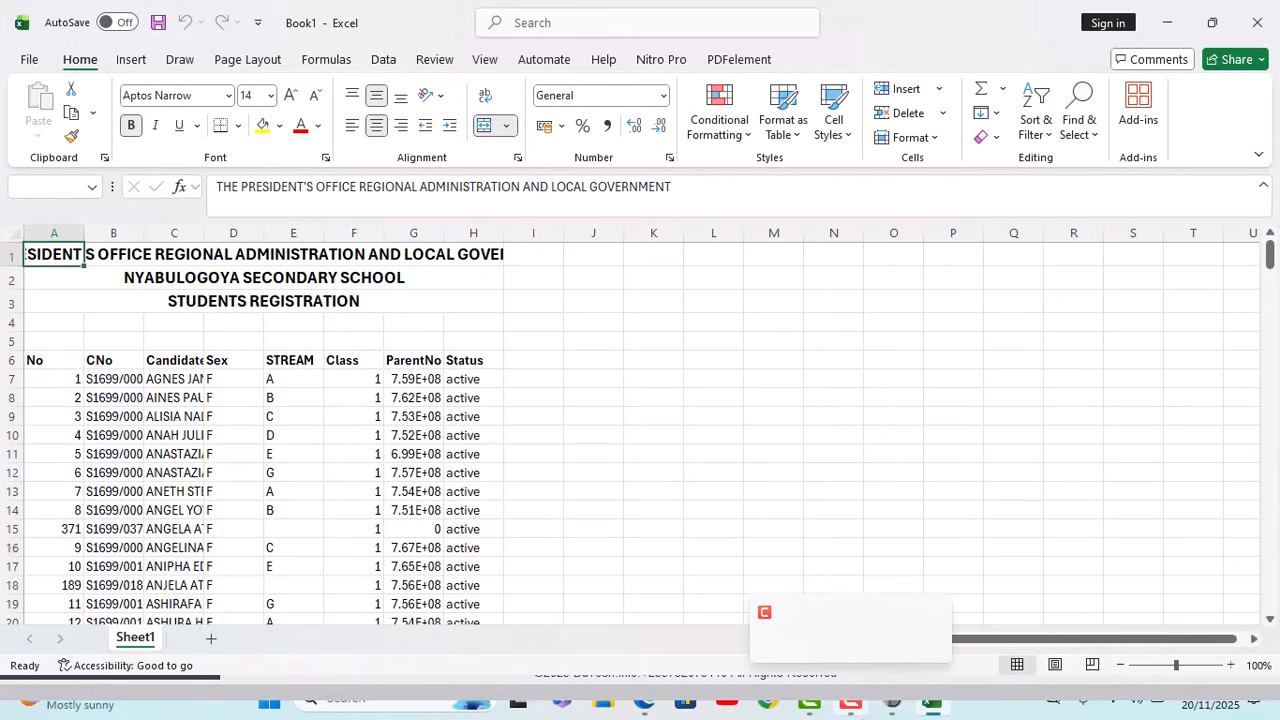
{"action": "left_click", "coordinate": [860, 715]}
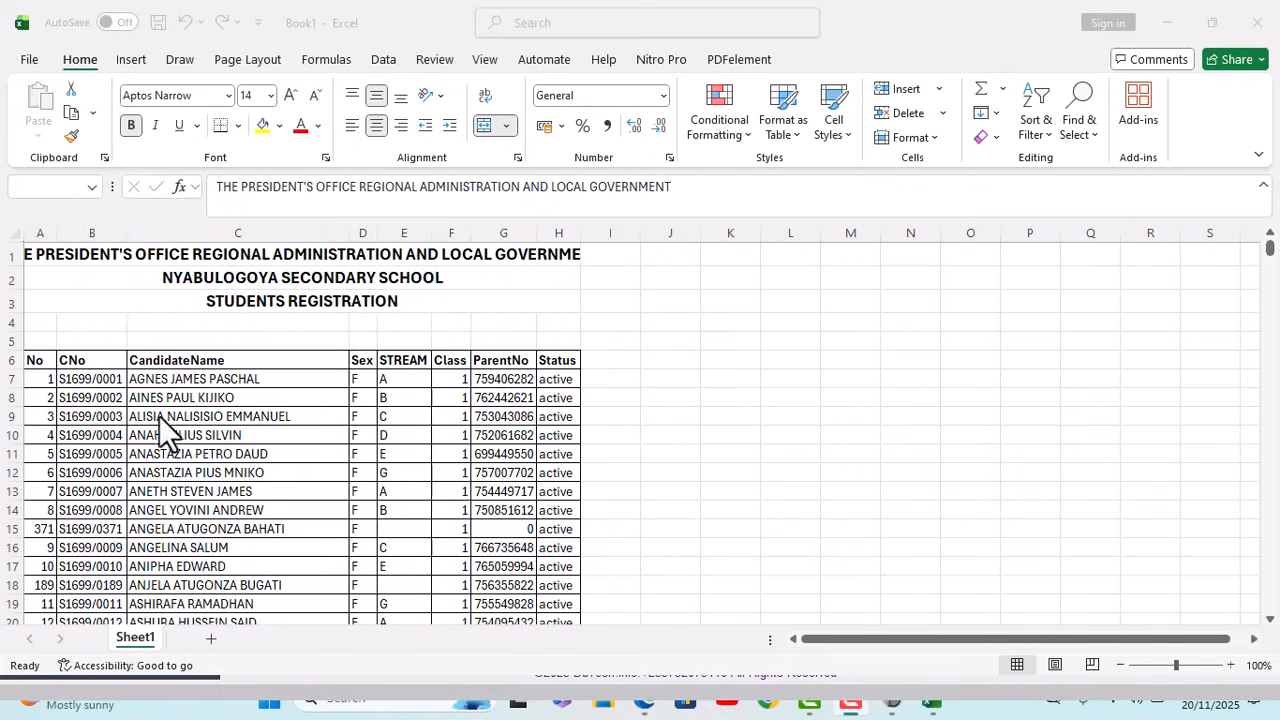
Examine the Class and Status columns of the exported students registration sheet, and close the workbook without saving
{"action": "scroll", "coordinate": [237, 480], "scroll_direction": "down", "scroll_amount": 2}
{"action": "scroll", "coordinate": [260, 406], "scroll_direction": "down", "scroll_amount": 2}
{"action": "scroll", "coordinate": [260, 406], "scroll_direction": "up", "scroll_amount": 4}
{"action": "left_click", "coordinate": [463, 375]}
{"action": "left_click_drag", "start_coordinate": [463, 375], "coordinate": [451, 408]}
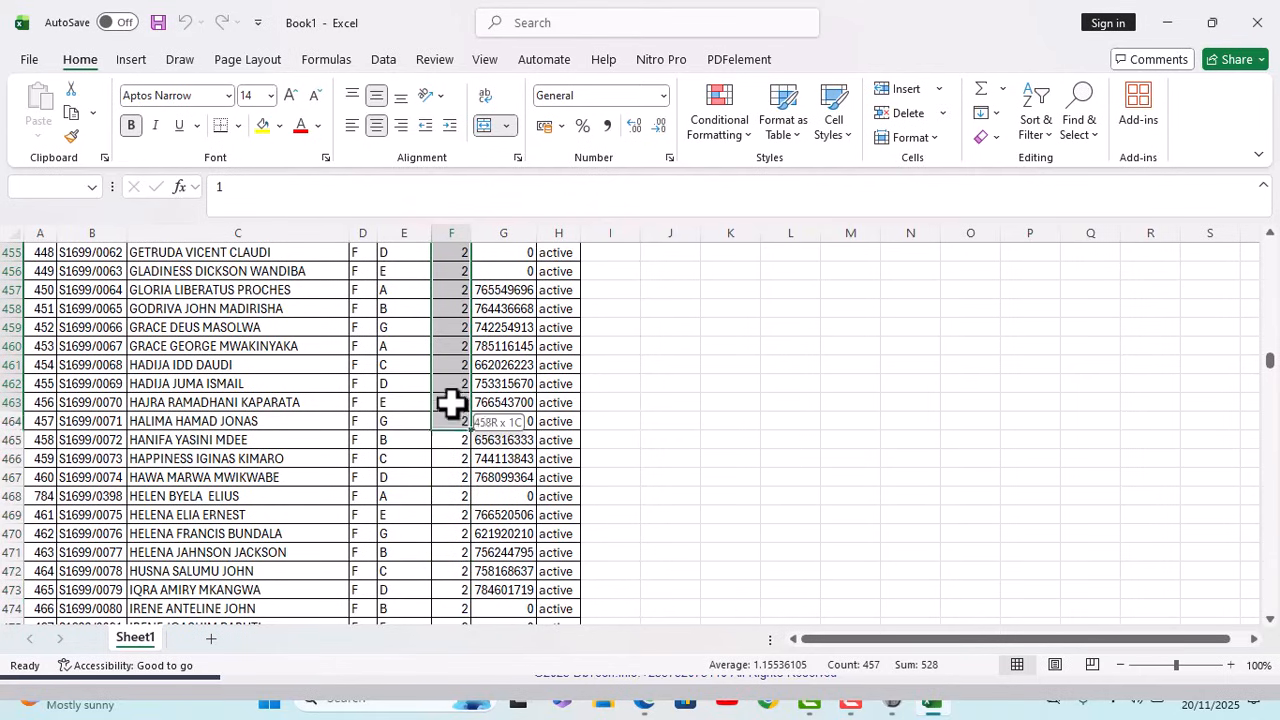
{"action": "scroll", "coordinate": [446, 477], "scroll_direction": "down", "scroll_amount": 3}
{"action": "left_click", "coordinate": [496, 291]}
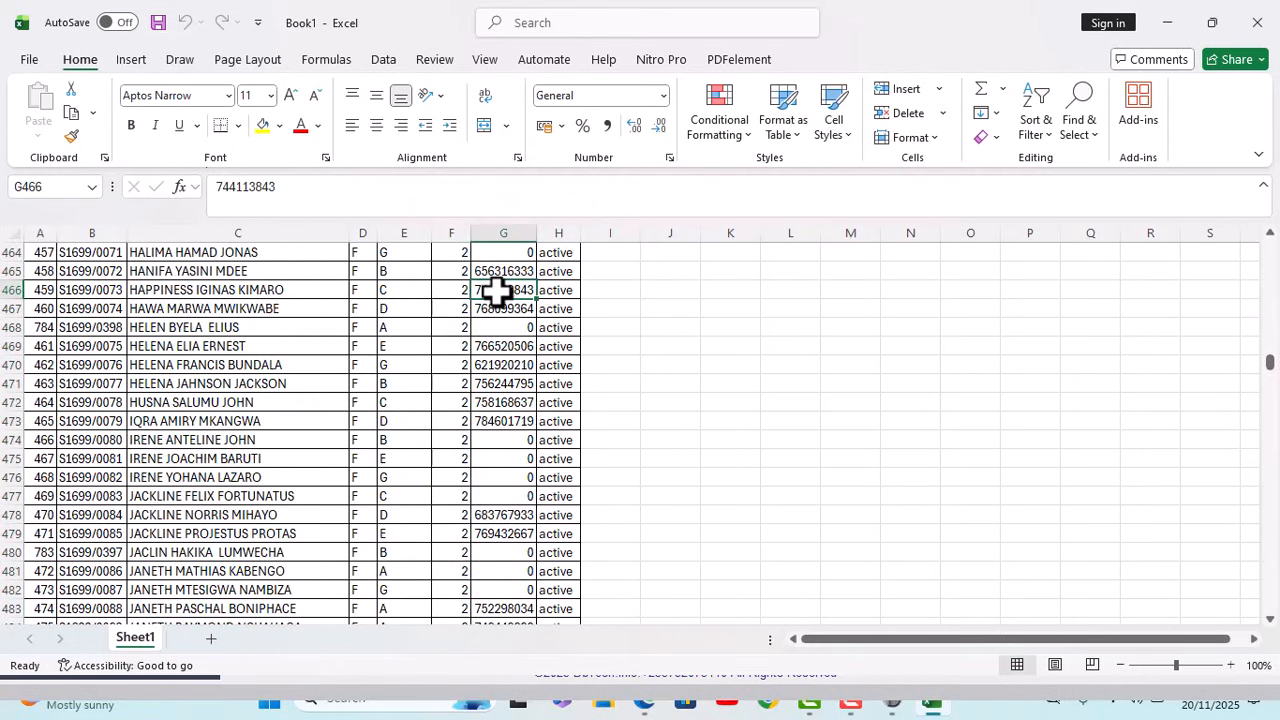
{"action": "scroll", "coordinate": [496, 291], "scroll_direction": "up", "scroll_amount": 20}
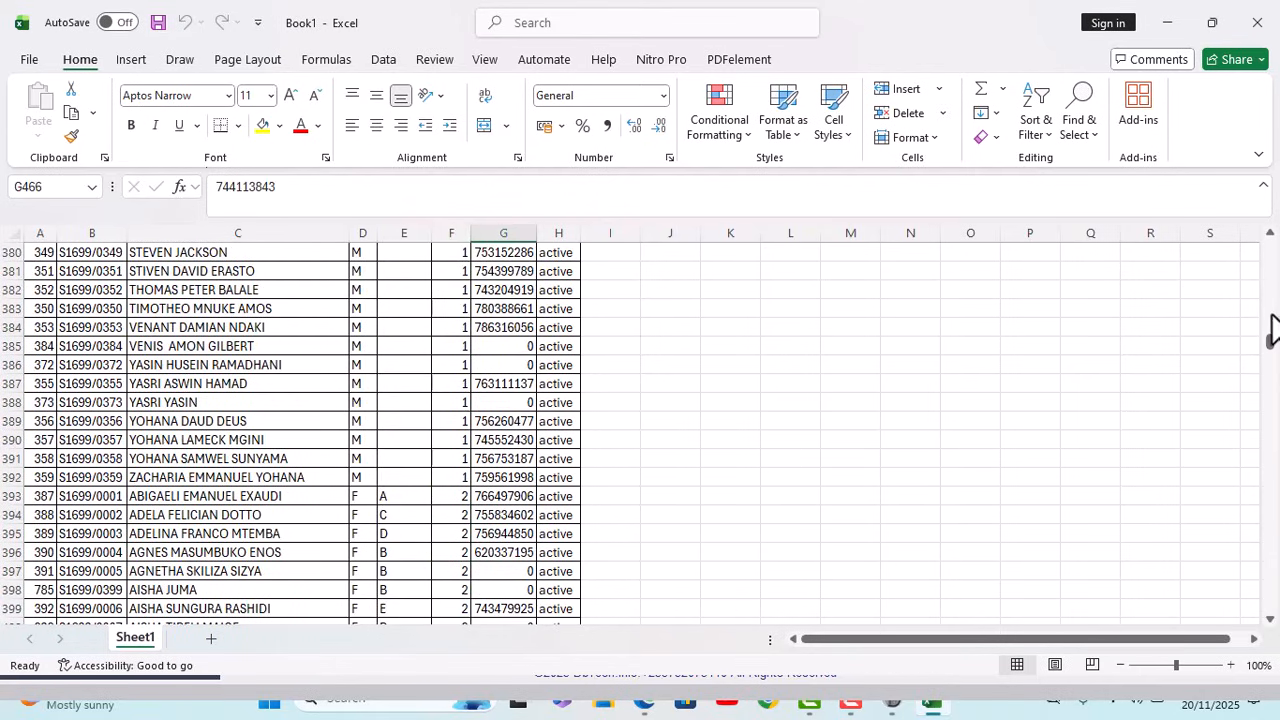
{"action": "left_click_drag", "start_coordinate": [1271, 349], "coordinate": [1260, 245]}
{"action": "left_click_drag", "start_coordinate": [557, 379], "coordinate": [557, 508]}
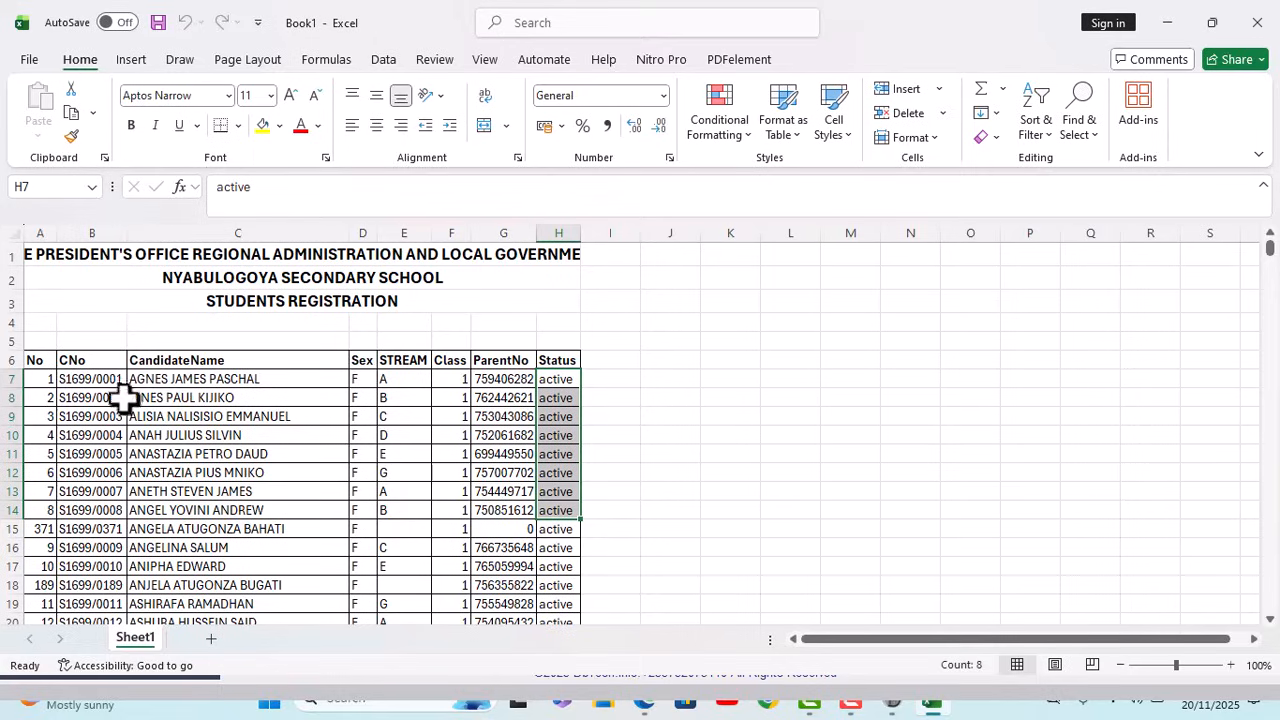
{"action": "key", "text": "alt+F4"}
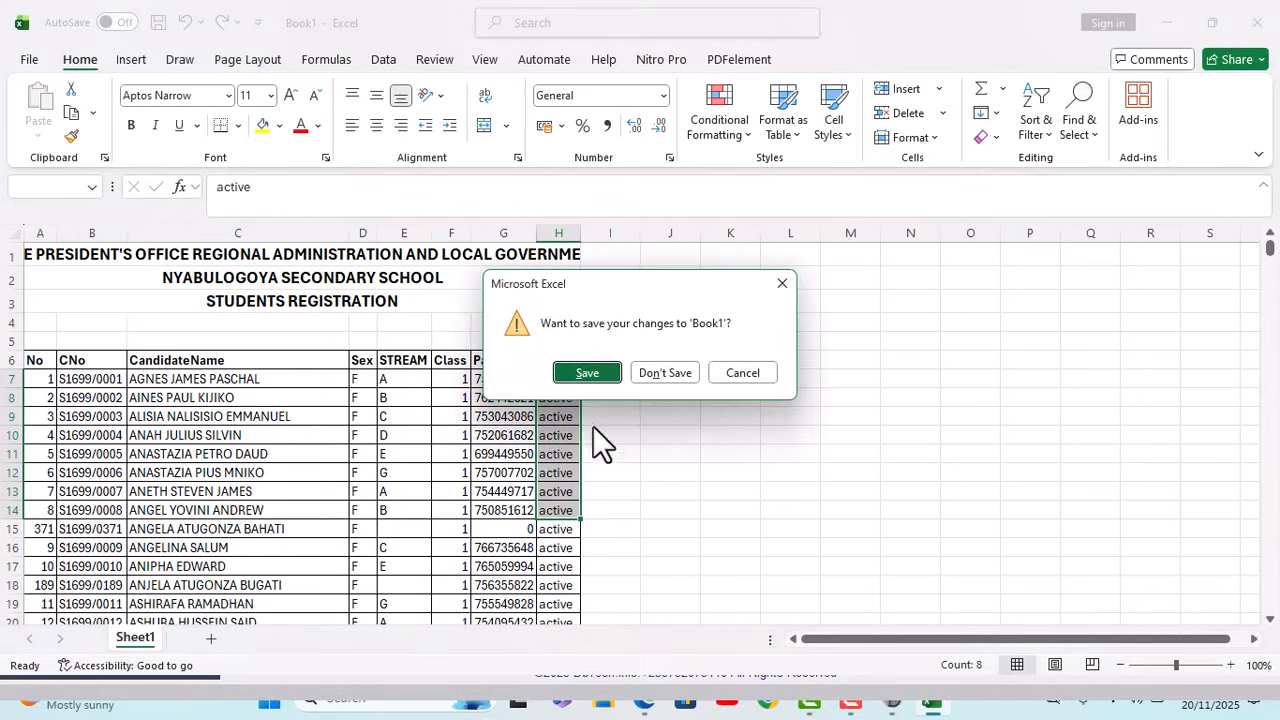
{"action": "left_click", "coordinate": [635, 379]}
Open the file chooser for uploading student data and close it without picking a file
{"action": "left_click", "coordinate": [548, 145]}
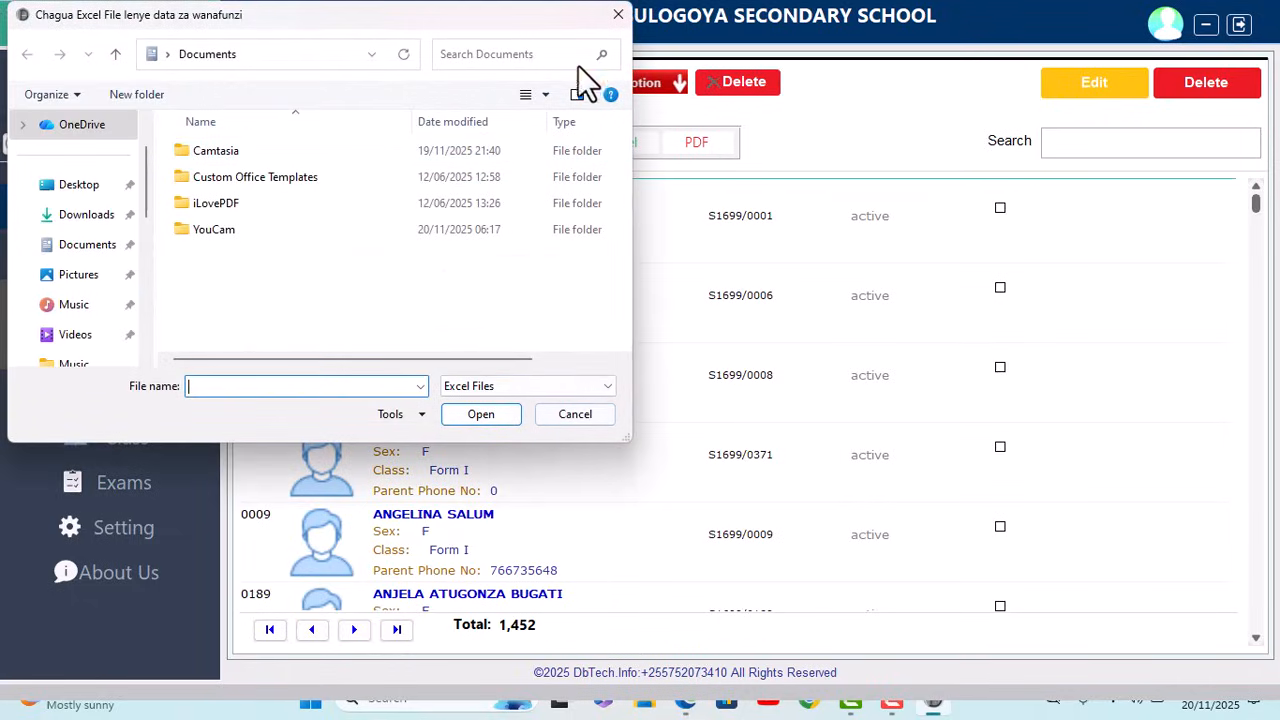
{"action": "left_click", "coordinate": [617, 14]}
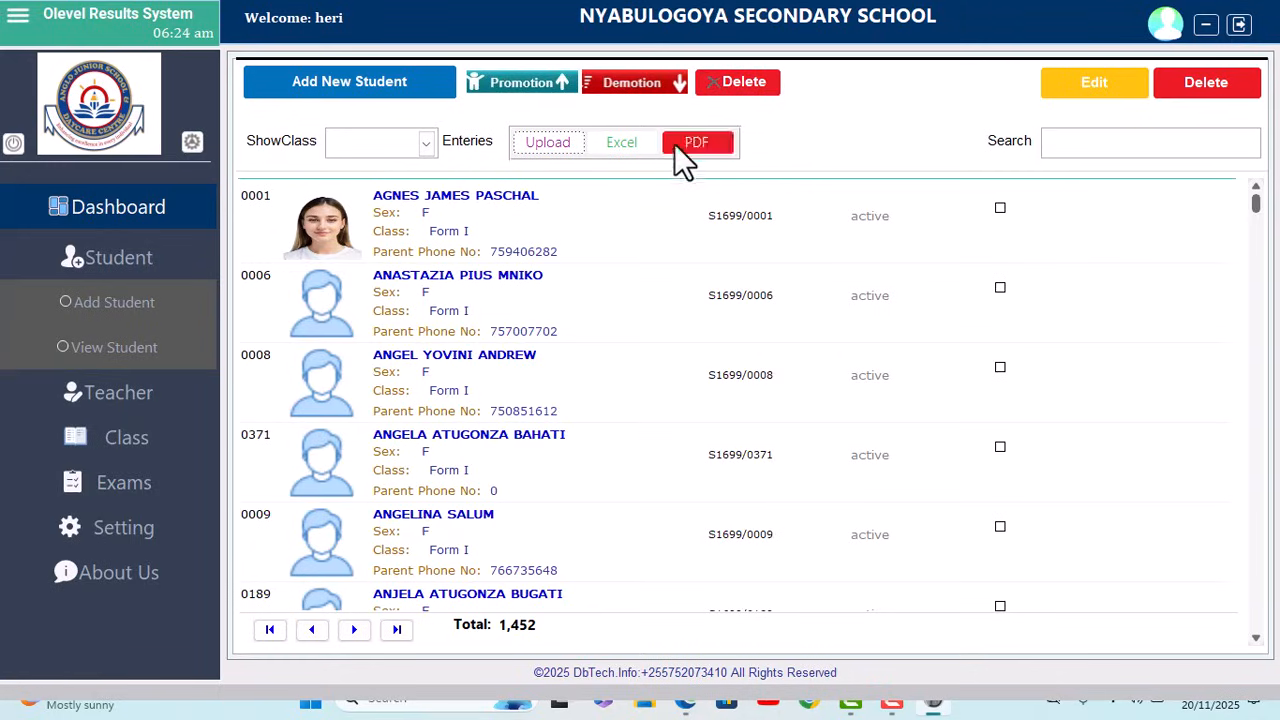
{"action": "left_click", "coordinate": [741, 86]}
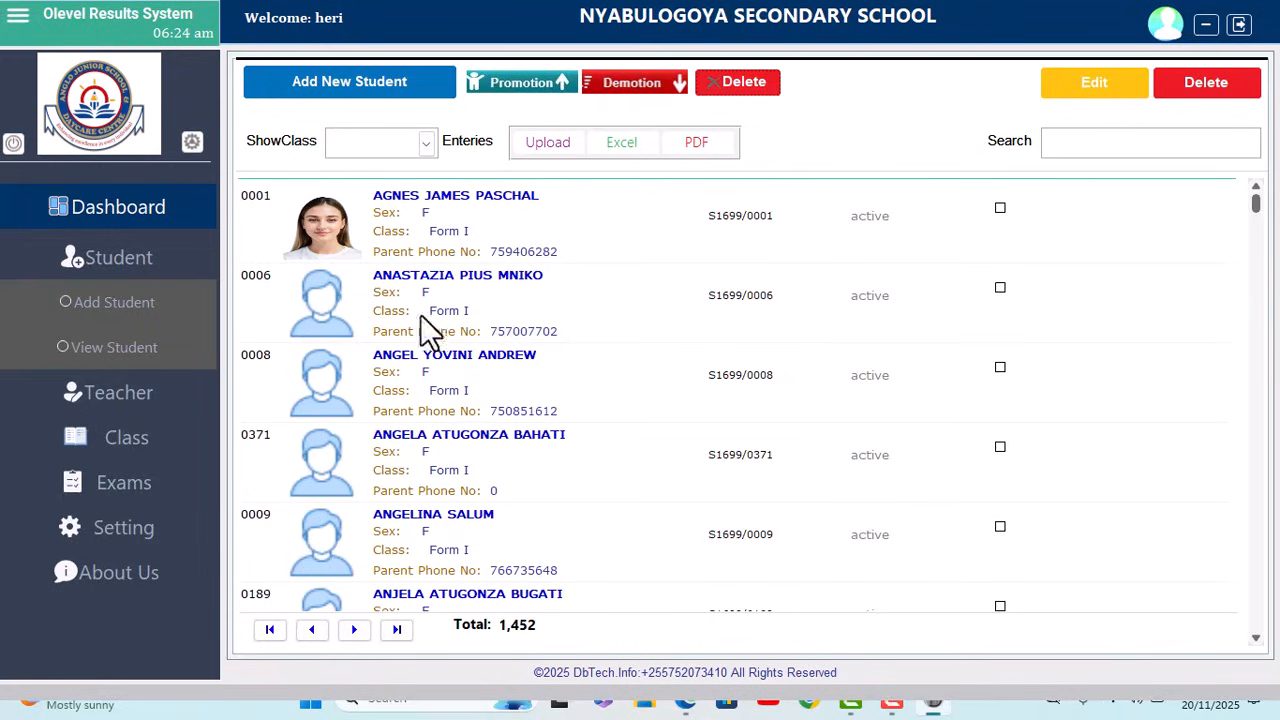
View the edit forms of the first two listed students, return to the student list without changes and leave both records unselected
{"action": "double_click", "coordinate": [423, 199]}
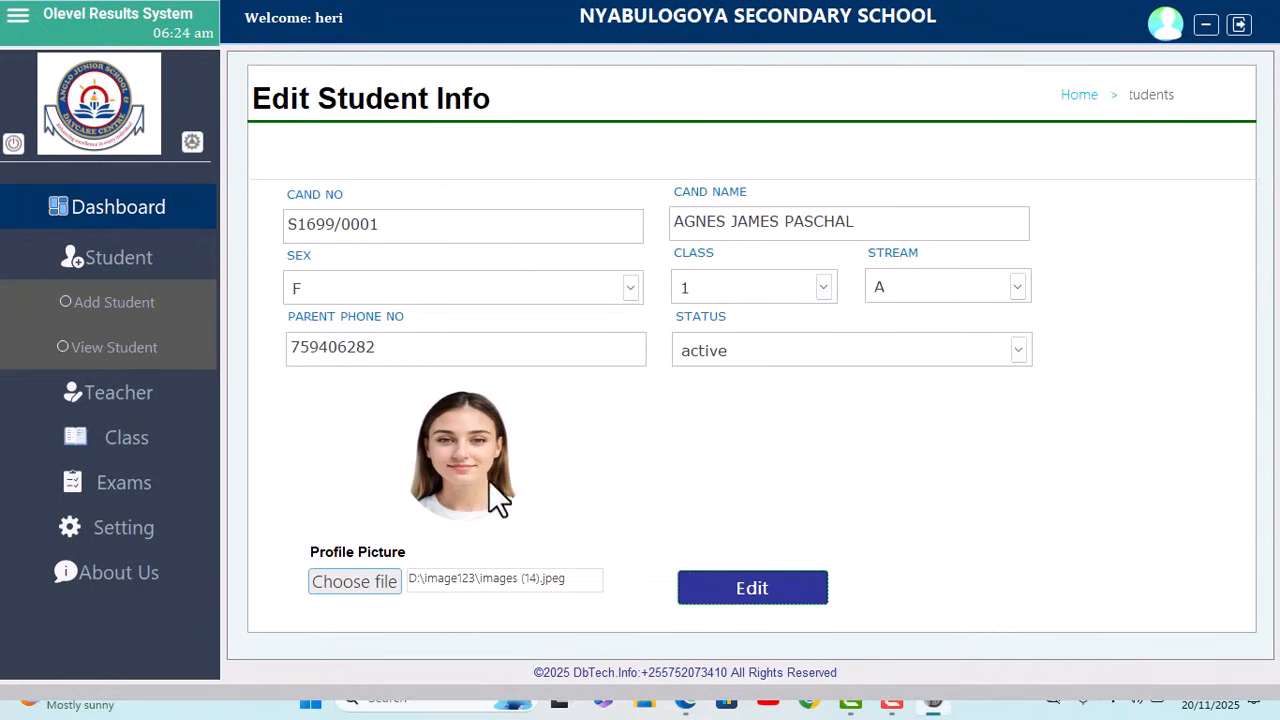
{"action": "left_click", "coordinate": [1068, 95]}
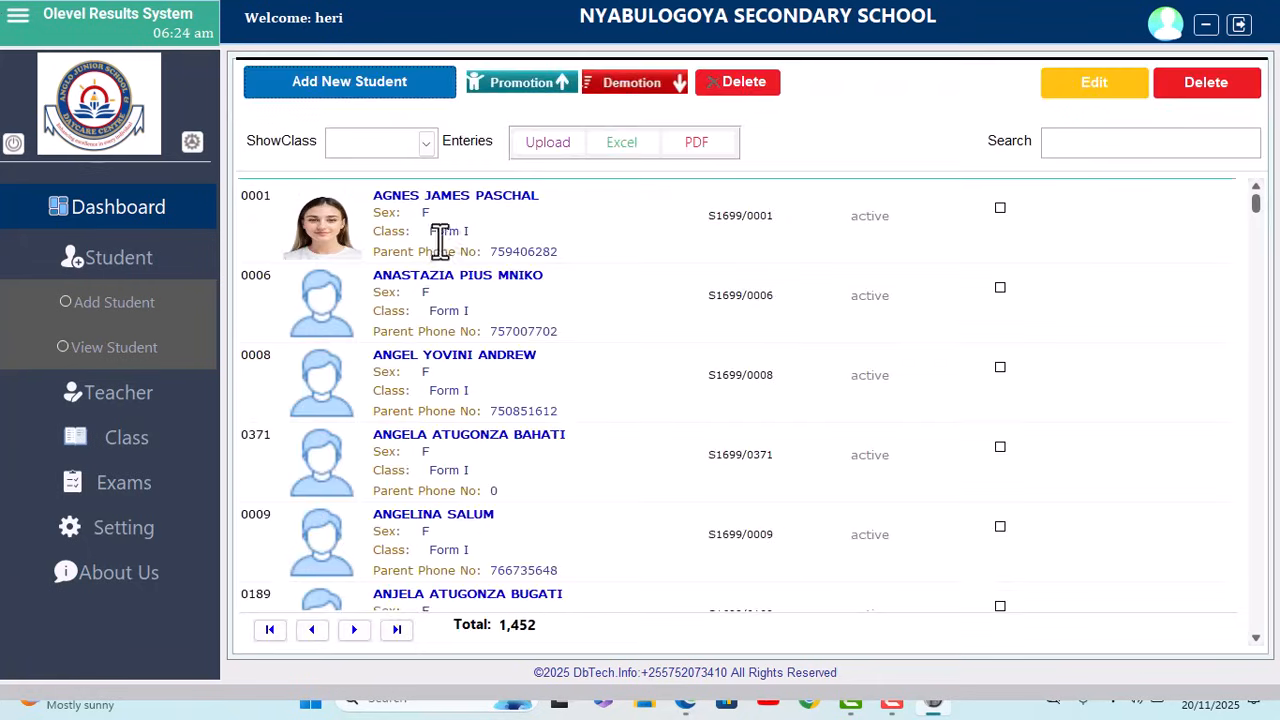
{"action": "left_click", "coordinate": [1000, 288]}
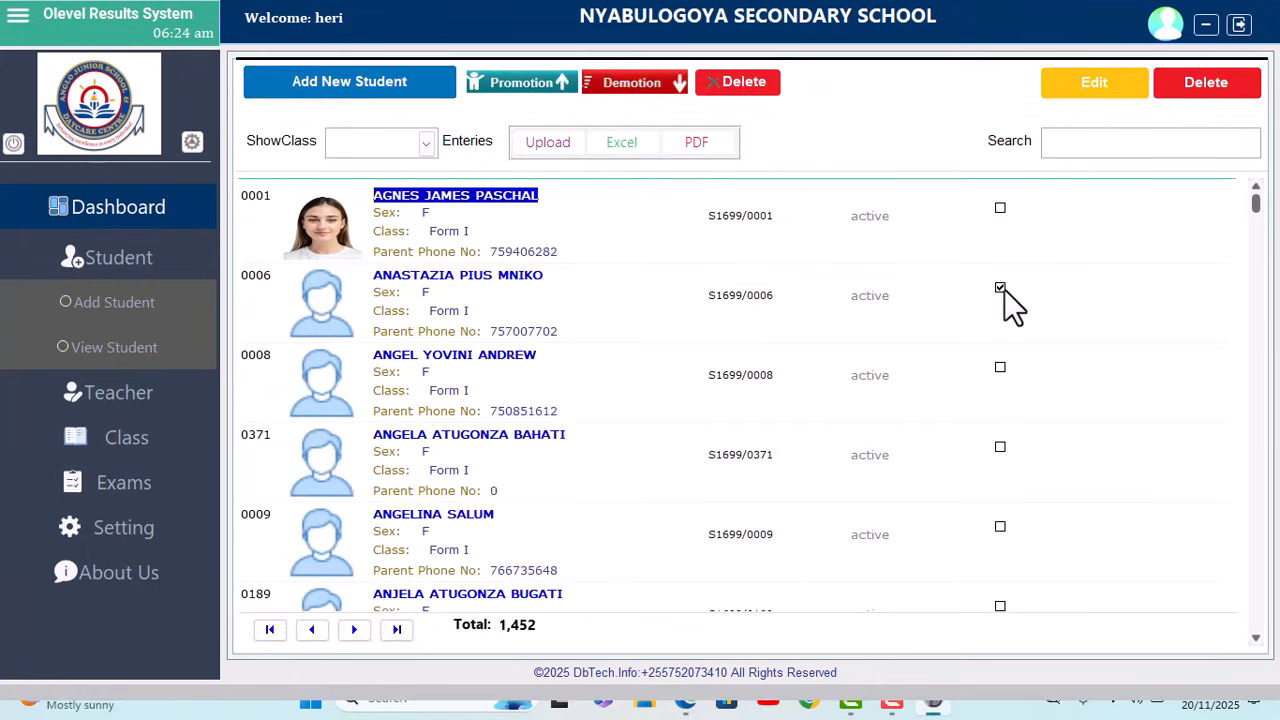
{"action": "left_click", "coordinate": [1099, 80]}
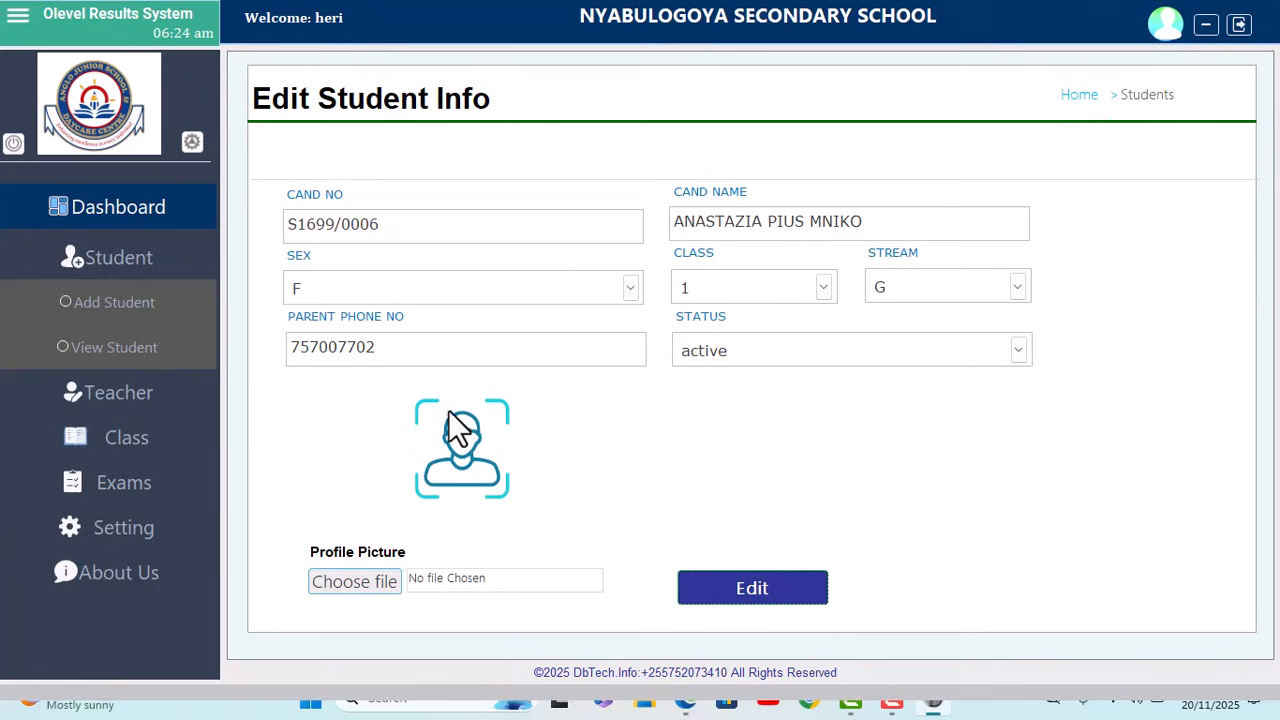
{"action": "left_click", "coordinate": [1070, 96]}
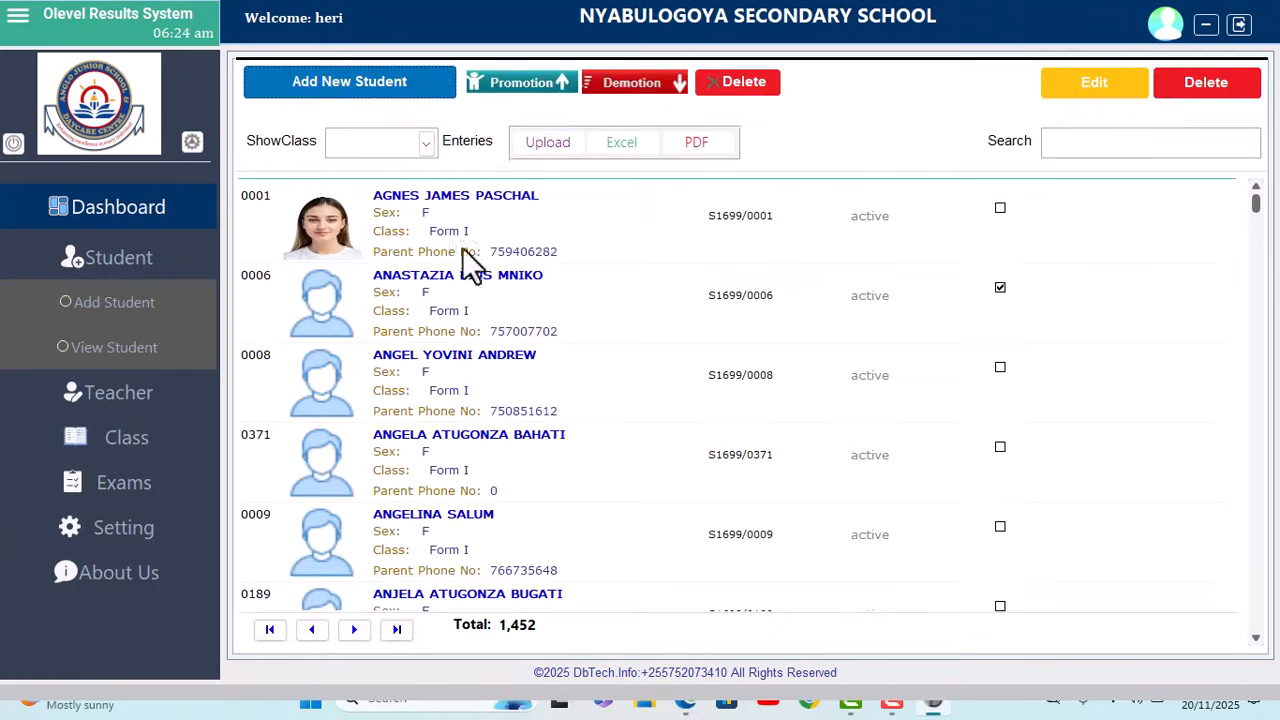
{"action": "left_click", "coordinate": [1000, 288]}
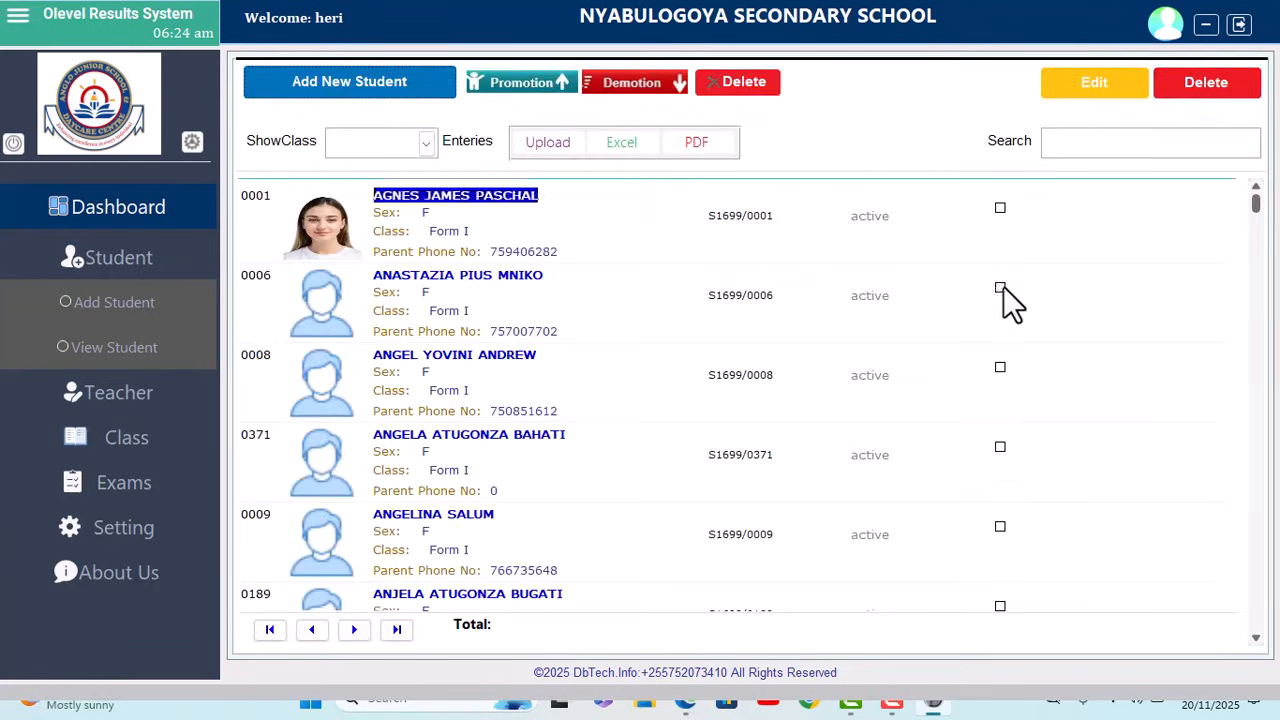
Search the student list for a student's first name and clear the search
{"action": "left_click", "coordinate": [1054, 148]}
{"action": "type", "text": "an"}
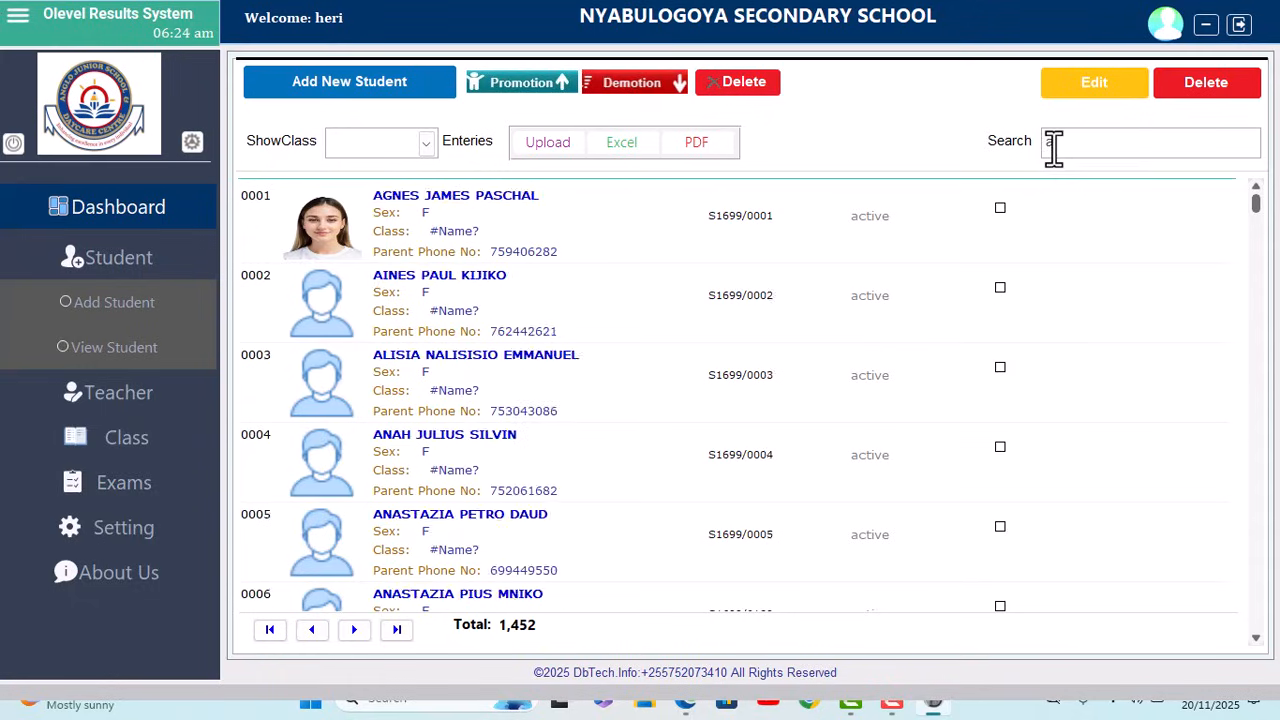
{"action": "type", "text": "ge"}
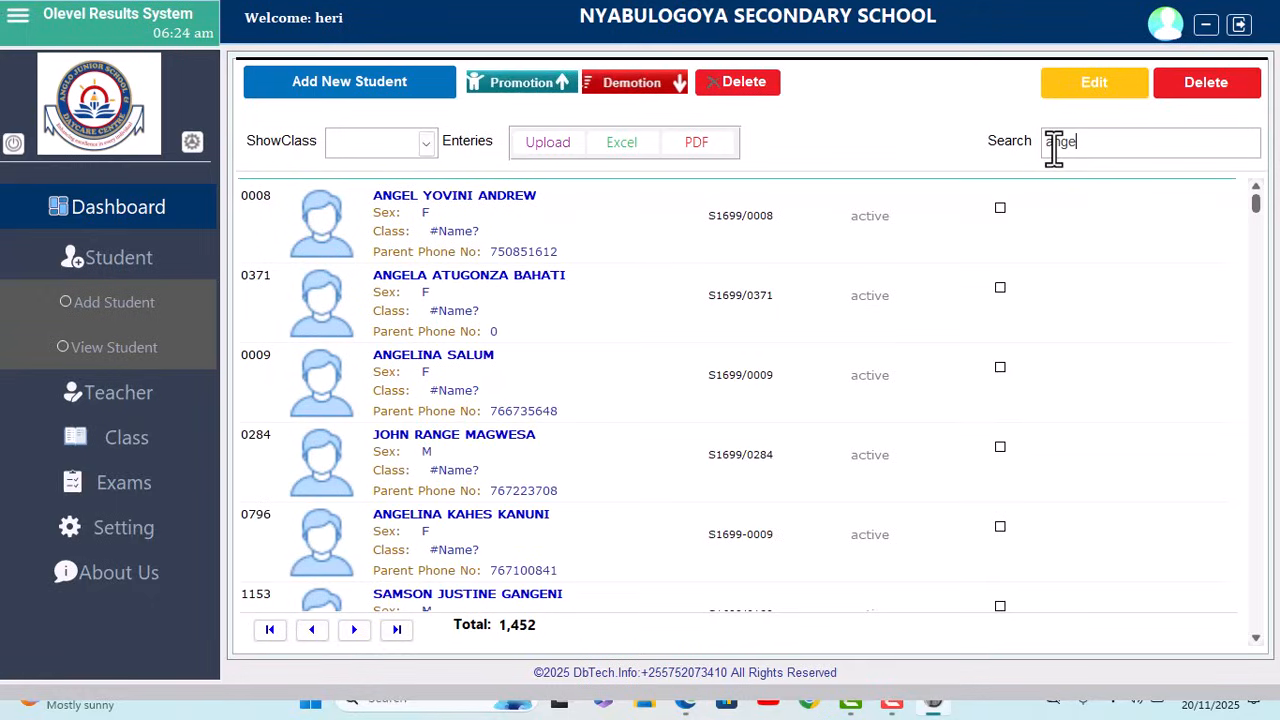
{"action": "type", "text": "la"}
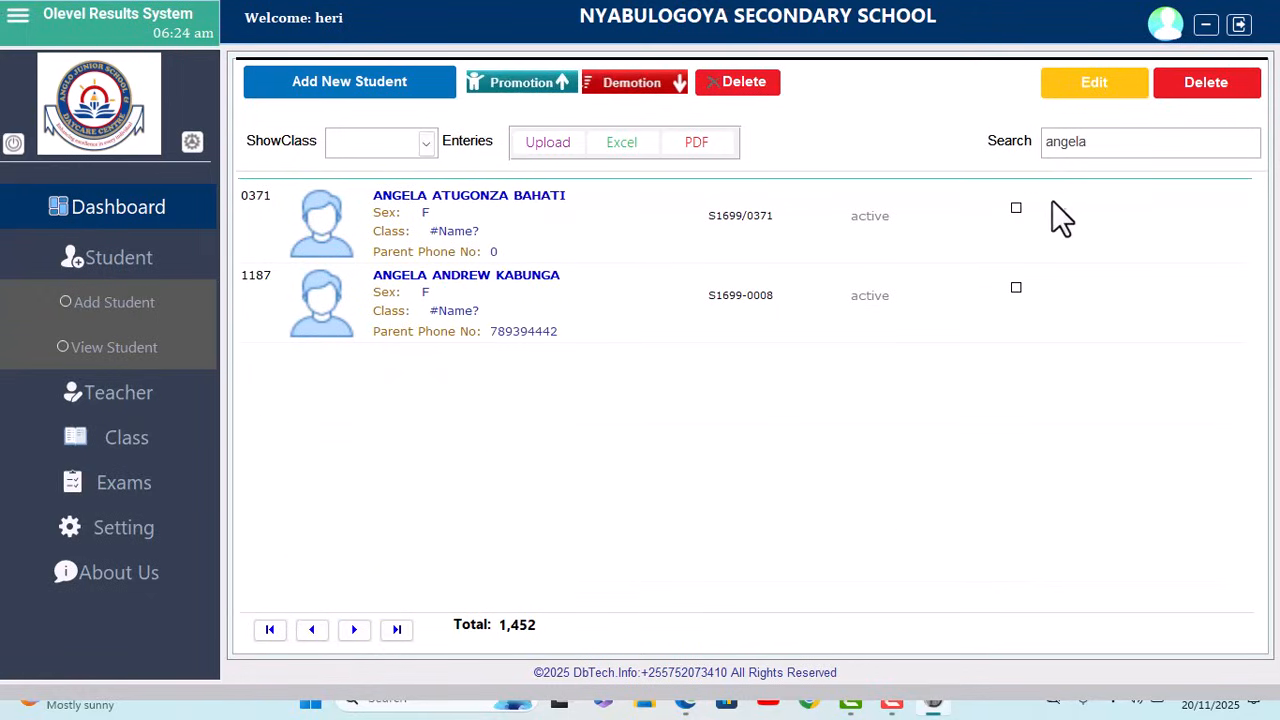
{"action": "key", "text": "BackSpace"}
{"action": "key", "text": "BackSpace"}
{"action": "key", "text": "BackSpace"}
{"action": "key", "text": "BackSpace"}
{"action": "key", "text": "BackSpace"}
{"action": "key", "text": "BackSpace"}
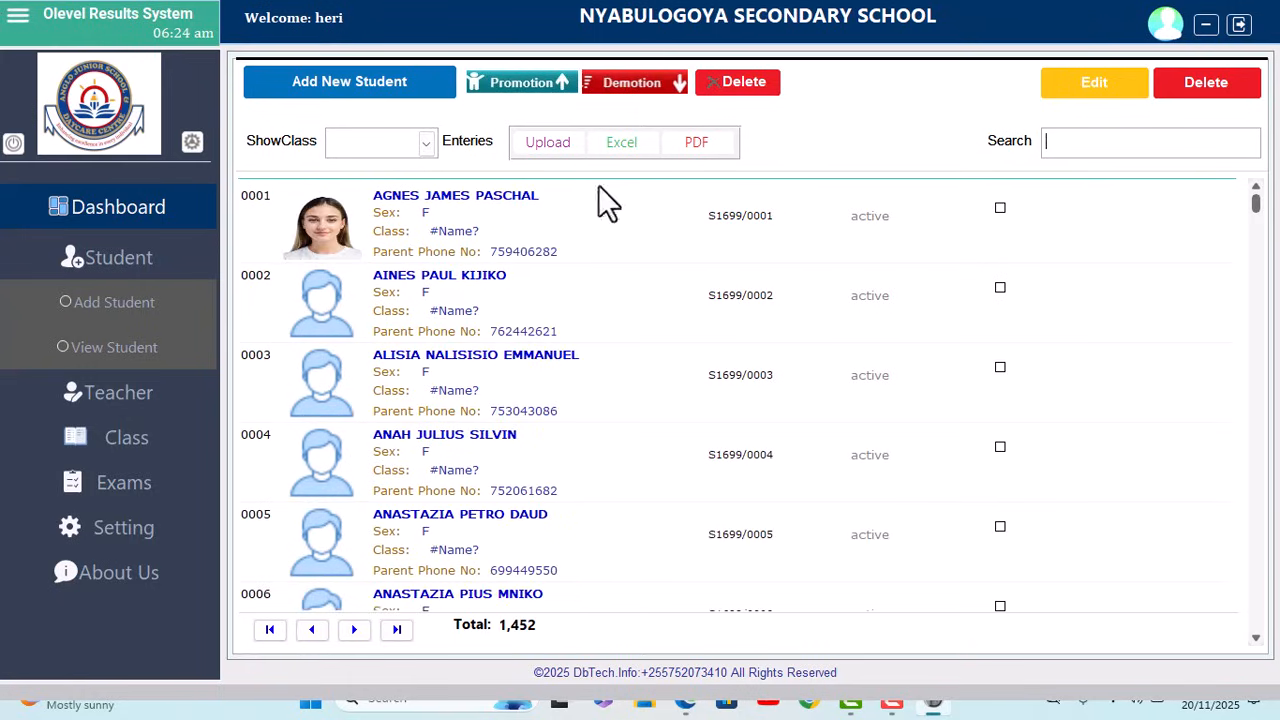
Open the blank form for adding a student from the Student section
{"action": "left_click", "coordinate": [195, 145]}
{"action": "left_click", "coordinate": [132, 313]}
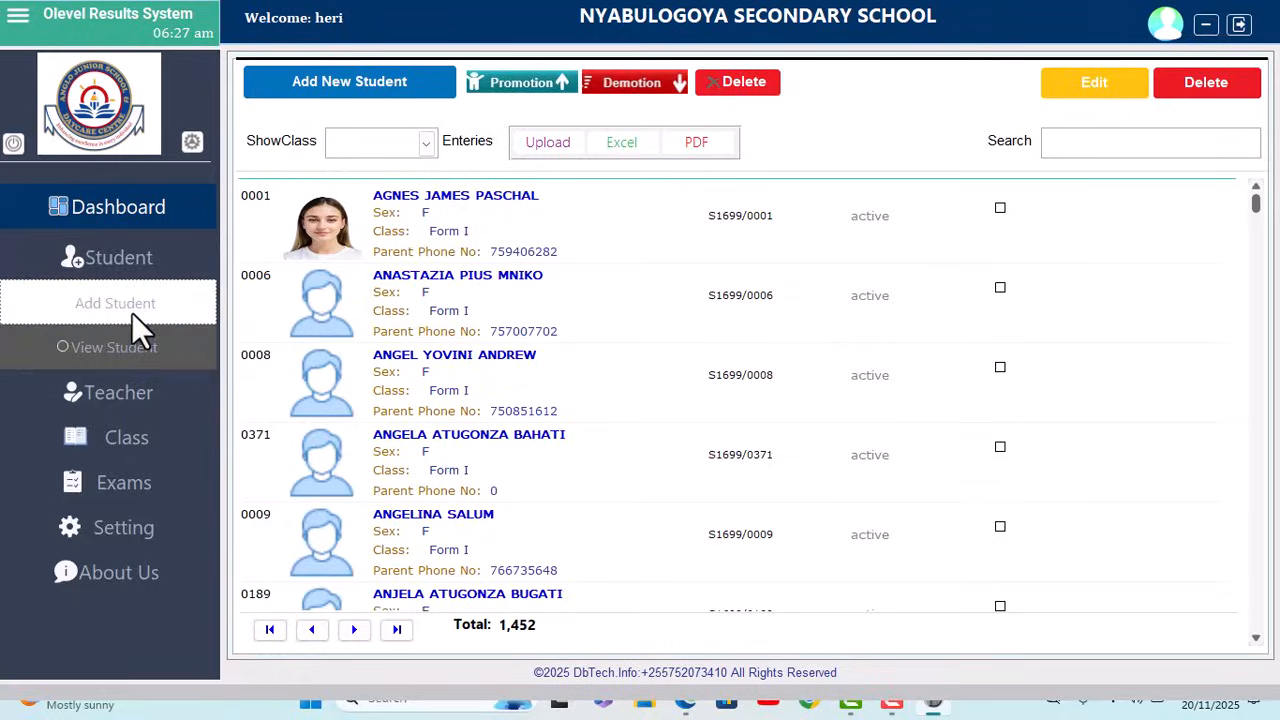
{"action": "left_click", "coordinate": [119, 270]}
{"action": "left_click", "coordinate": [120, 270]}
{"action": "left_click", "coordinate": [120, 270]}
Switch to the Teacher section and display the teacher list
{"action": "left_click", "coordinate": [122, 317]}
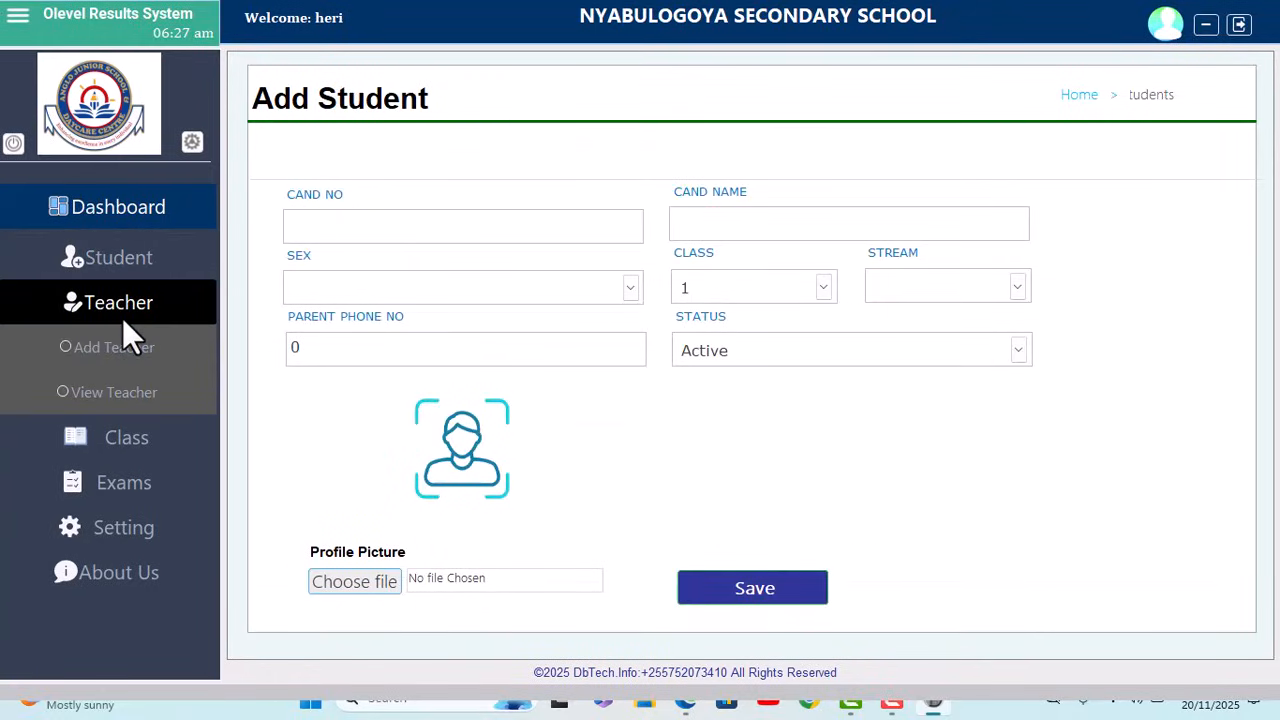
{"action": "left_click", "coordinate": [122, 347]}
{"action": "left_click", "coordinate": [120, 377]}
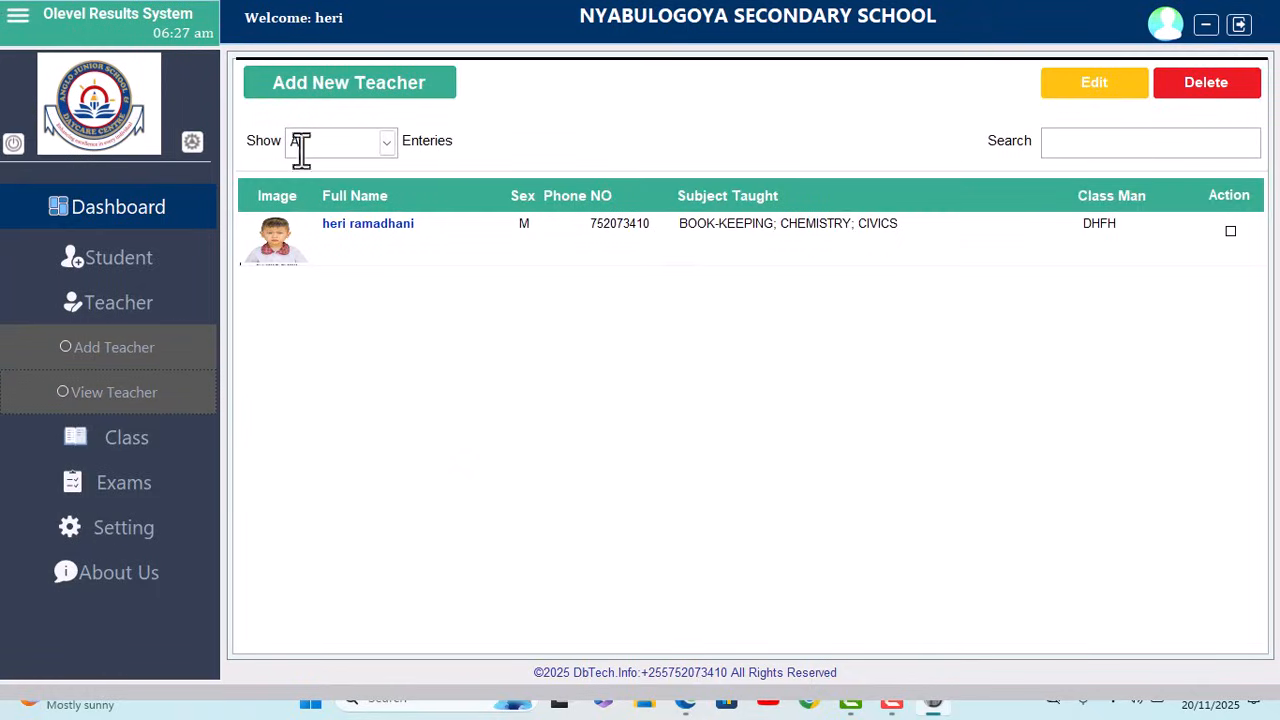
Start a new teacher record with BASIC MATHEMATICS, BIBLE KNOWLEDGE and BIOLOGY as subjects taught, and return to the teacher list
{"action": "left_click", "coordinate": [310, 90]}
{"action": "left_click_drag", "start_coordinate": [786, 263], "coordinate": [800, 300]}
{"action": "left_click", "coordinate": [1010, 262]}
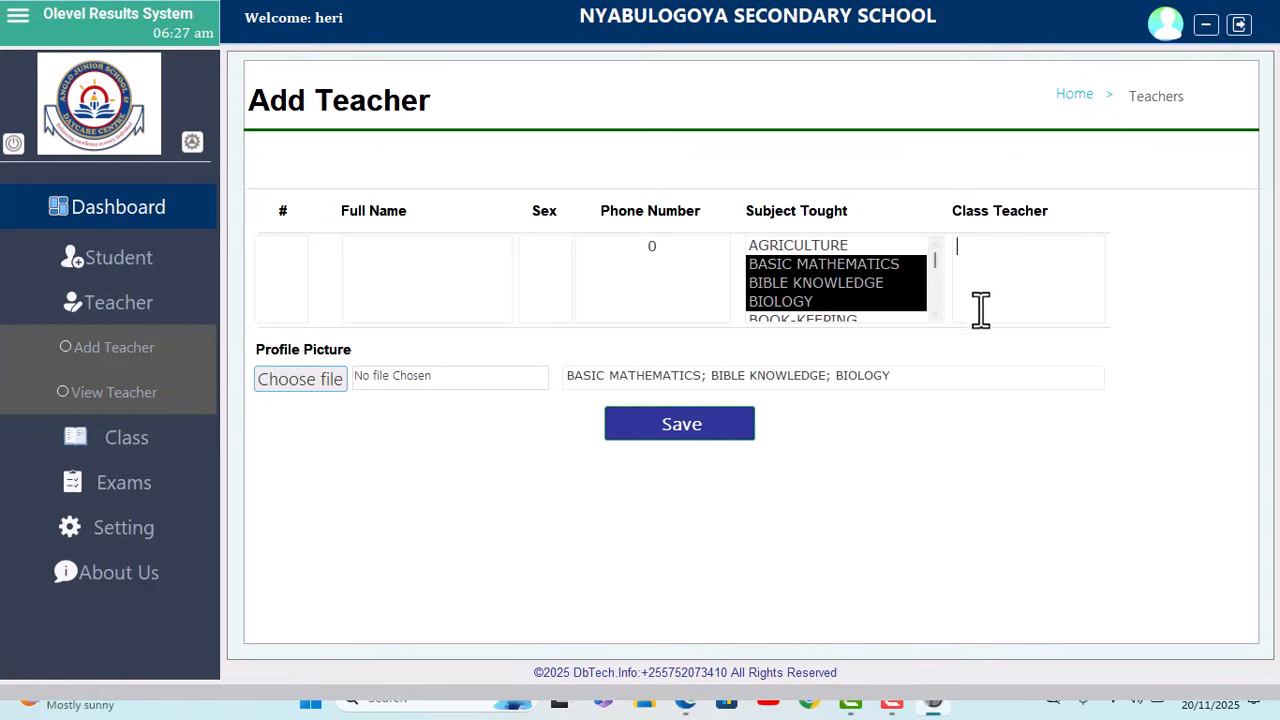
{"action": "left_click", "coordinate": [1080, 97]}
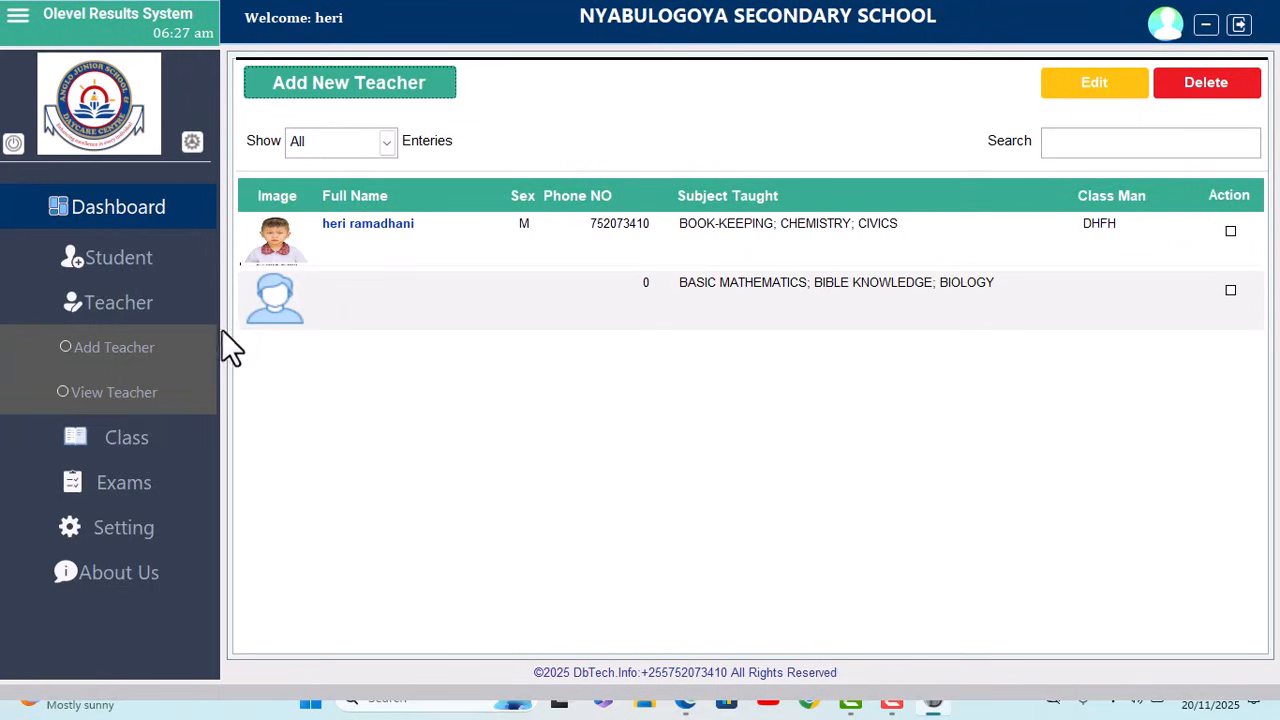
View the list of classes with their streams and look through the subjects list
{"action": "left_click", "coordinate": [115, 302]}
{"action": "left_click", "coordinate": [120, 347]}
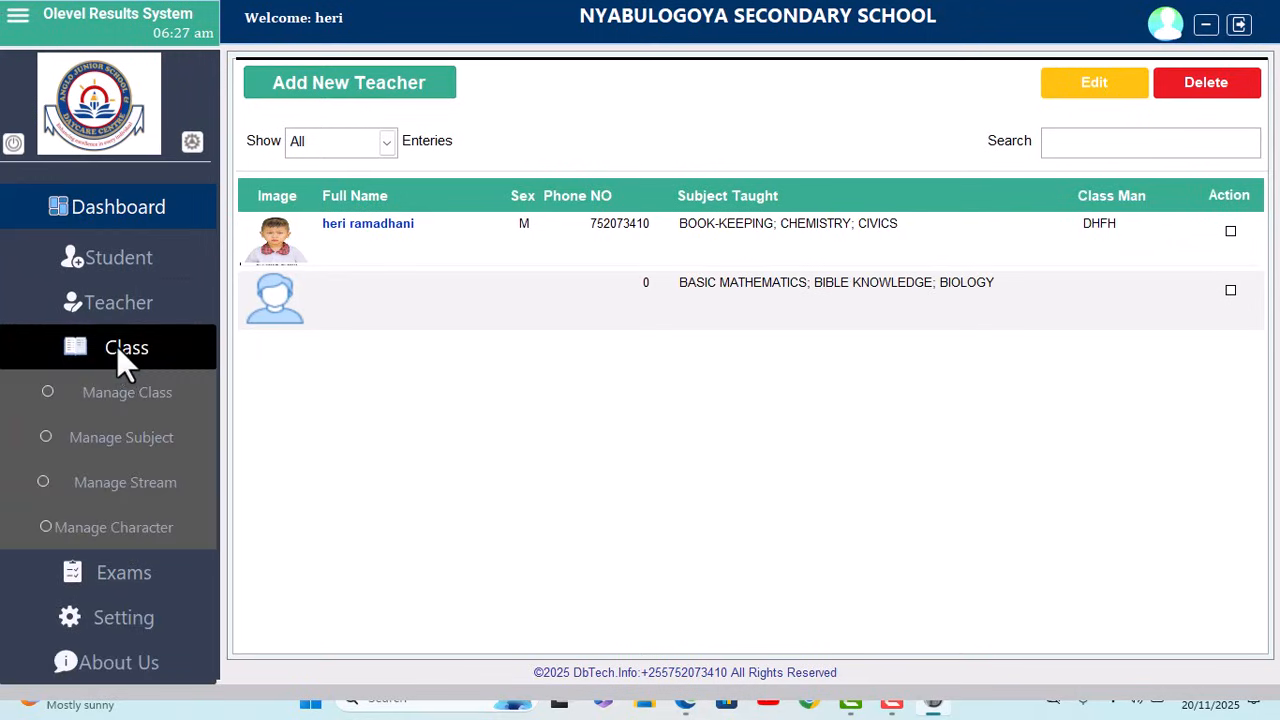
{"action": "left_click", "coordinate": [140, 403]}
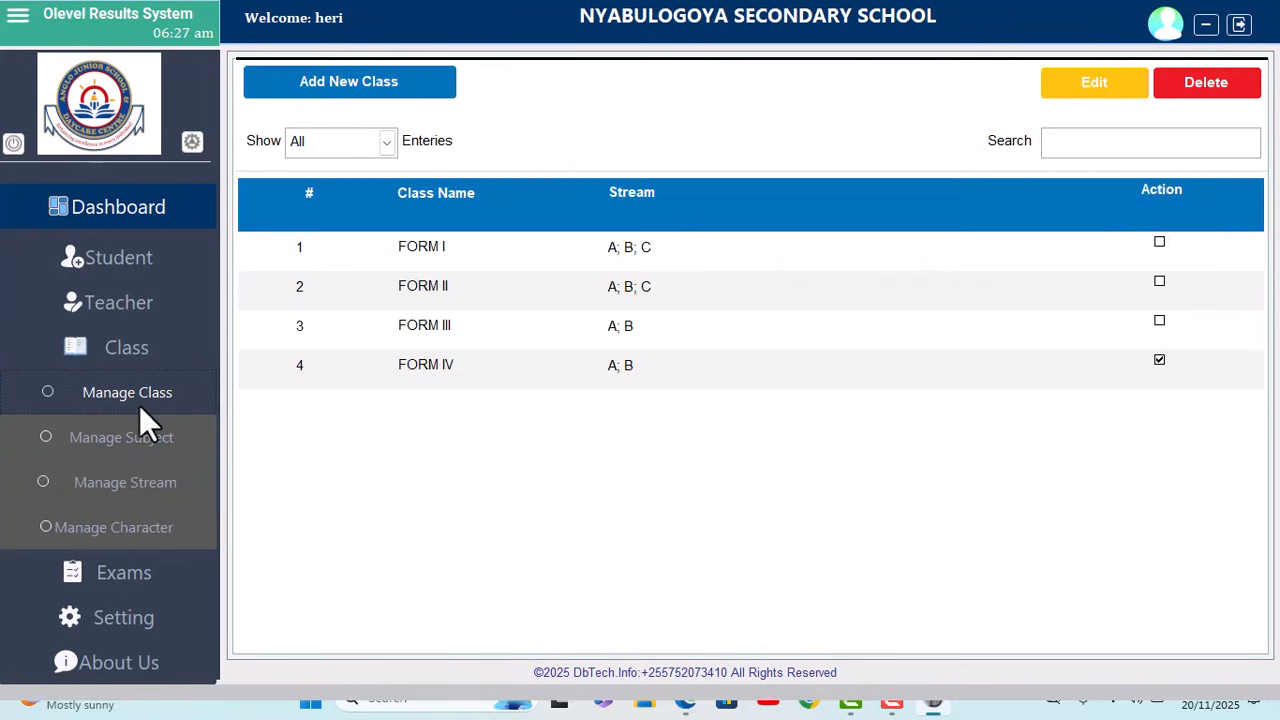
{"action": "left_click", "coordinate": [119, 442]}
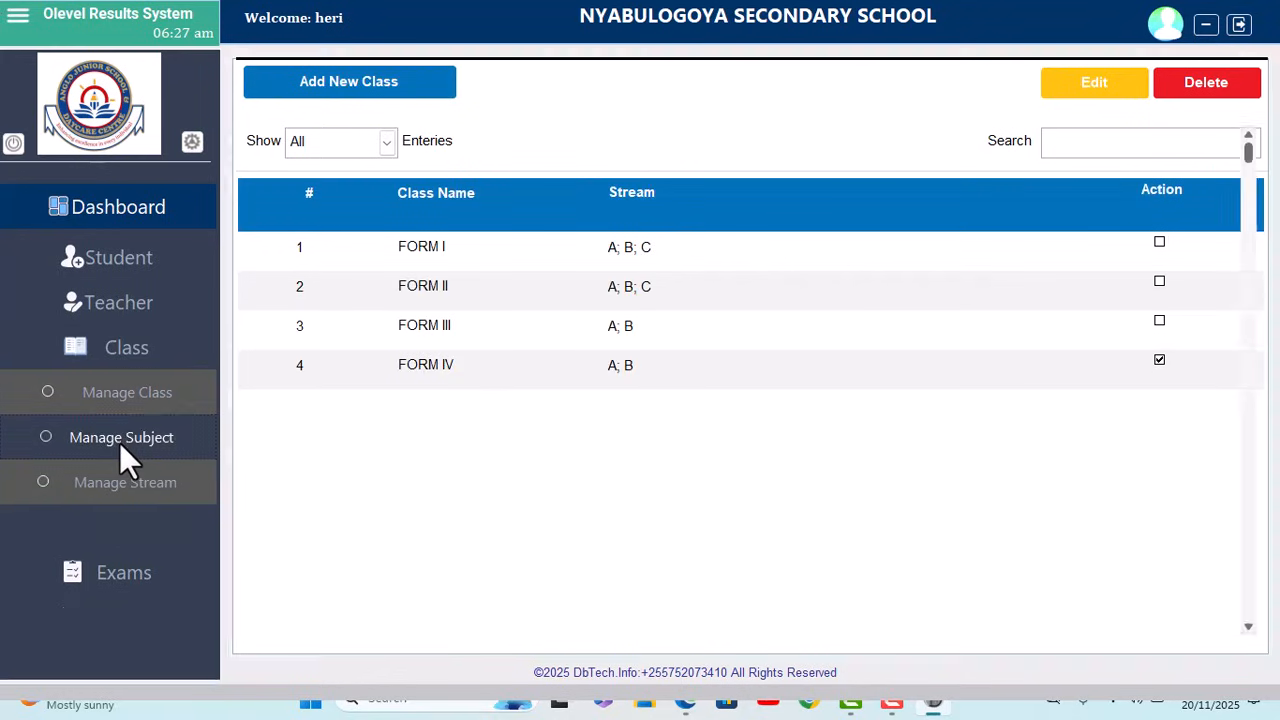
{"action": "scroll", "coordinate": [920, 478], "scroll_direction": "down", "scroll_amount": 2}
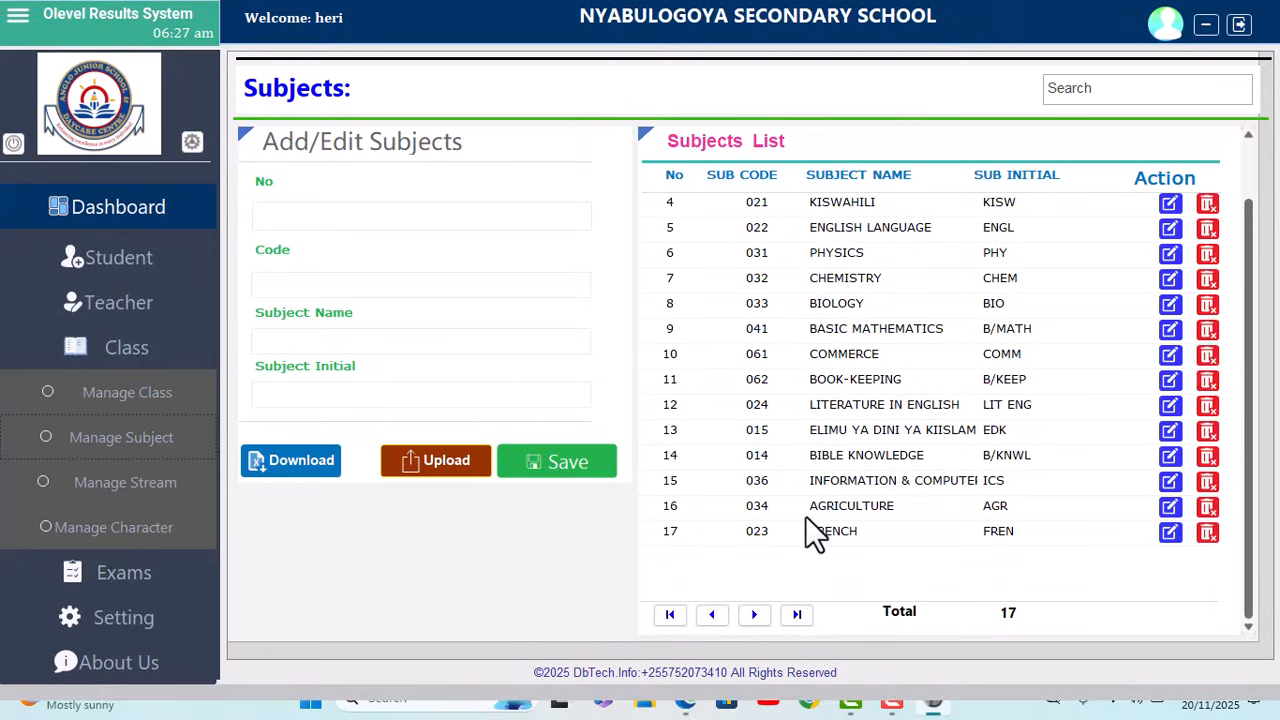
Load the FRENCH subject into the edit form and save it with its details unchanged
{"action": "left_click", "coordinate": [1170, 533]}
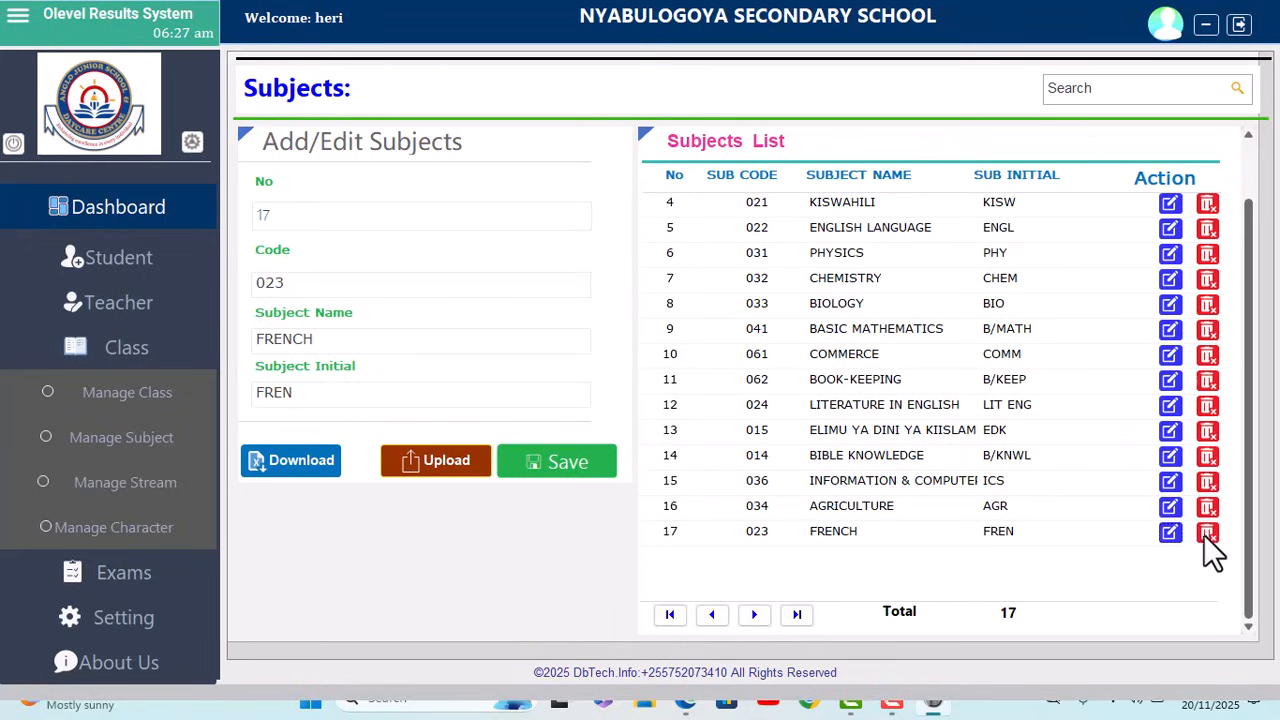
{"action": "left_click", "coordinate": [536, 468]}
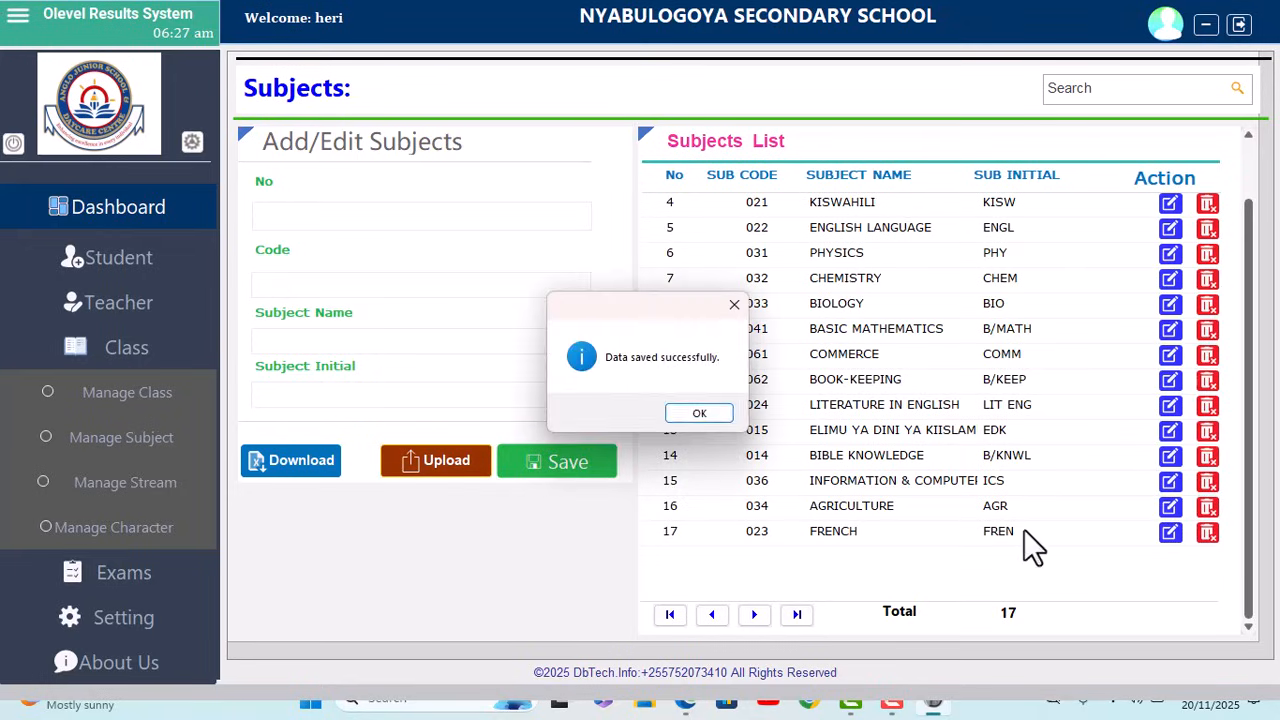
{"action": "left_click", "coordinate": [684, 416]}
{"action": "left_click", "coordinate": [286, 288]}
{"action": "left_click", "coordinate": [282, 396]}
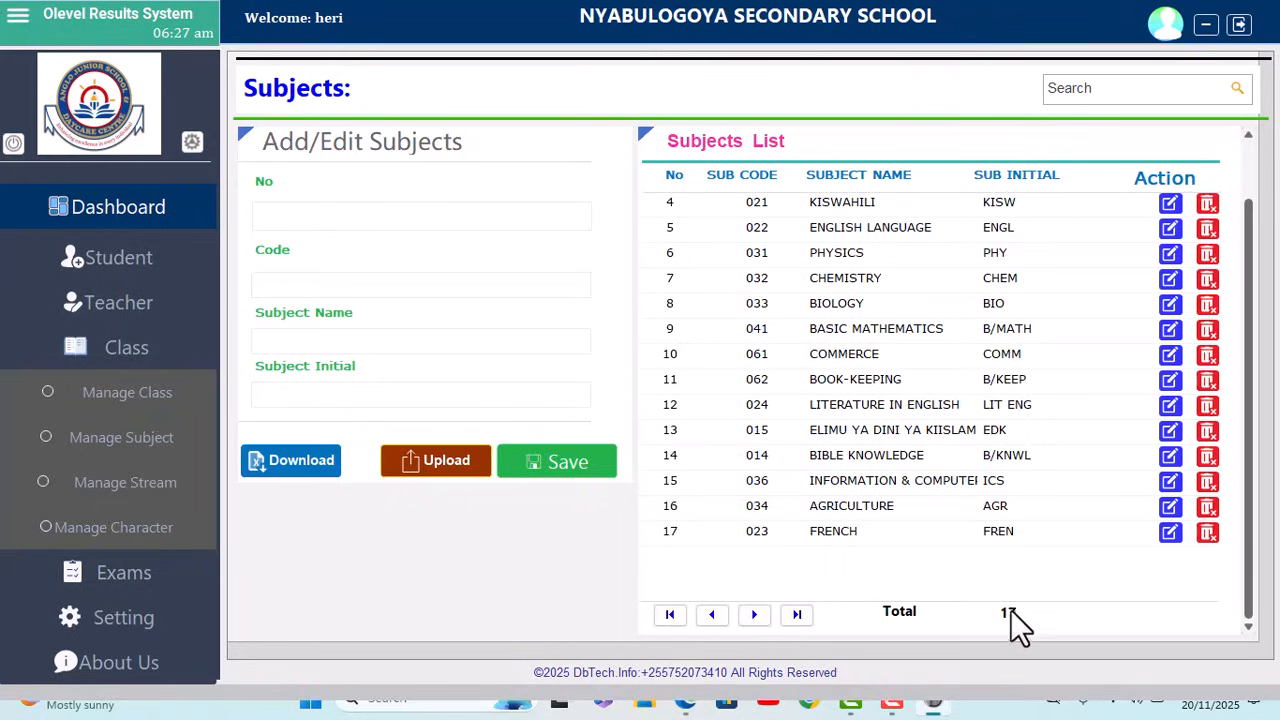
View the stream list and open the character assessment of the students
{"action": "left_click", "coordinate": [104, 486]}
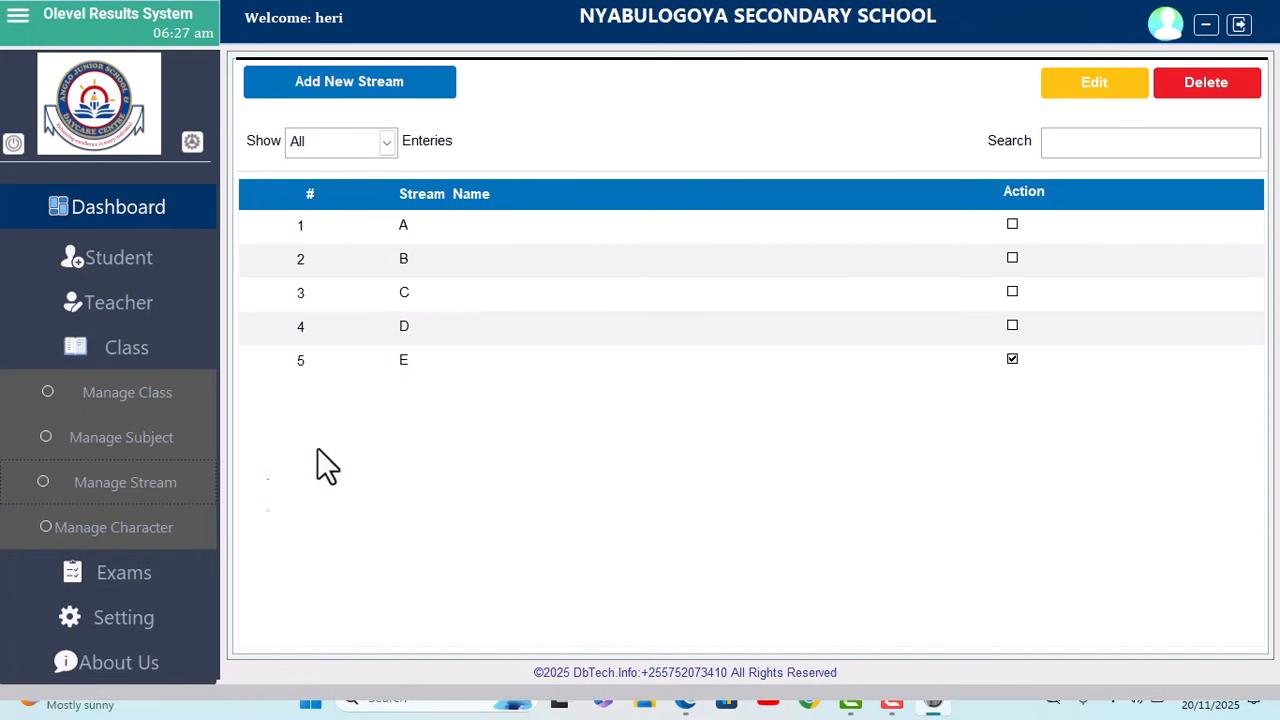
{"action": "left_click", "coordinate": [135, 530]}
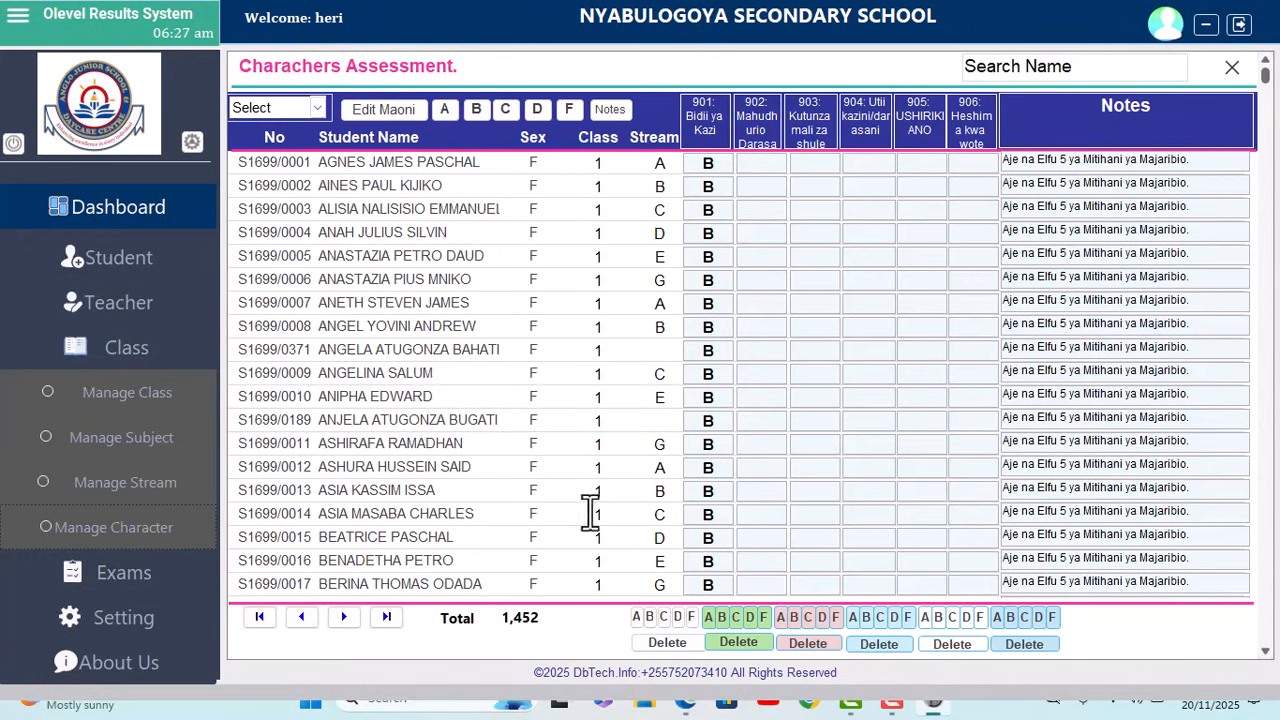
Replace the class selector's list items in the character assessment with 1, 2, 3 and 4
{"action": "left_click", "coordinate": [320, 108]}
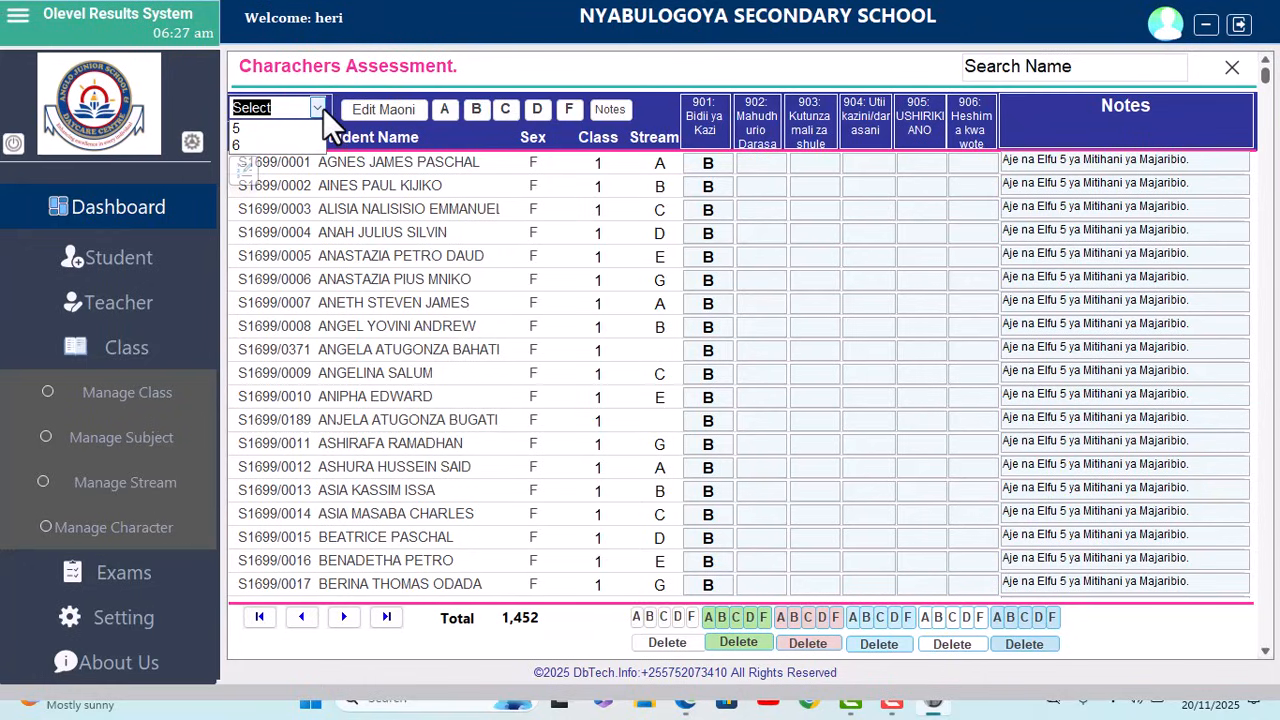
{"action": "left_click", "coordinate": [245, 170]}
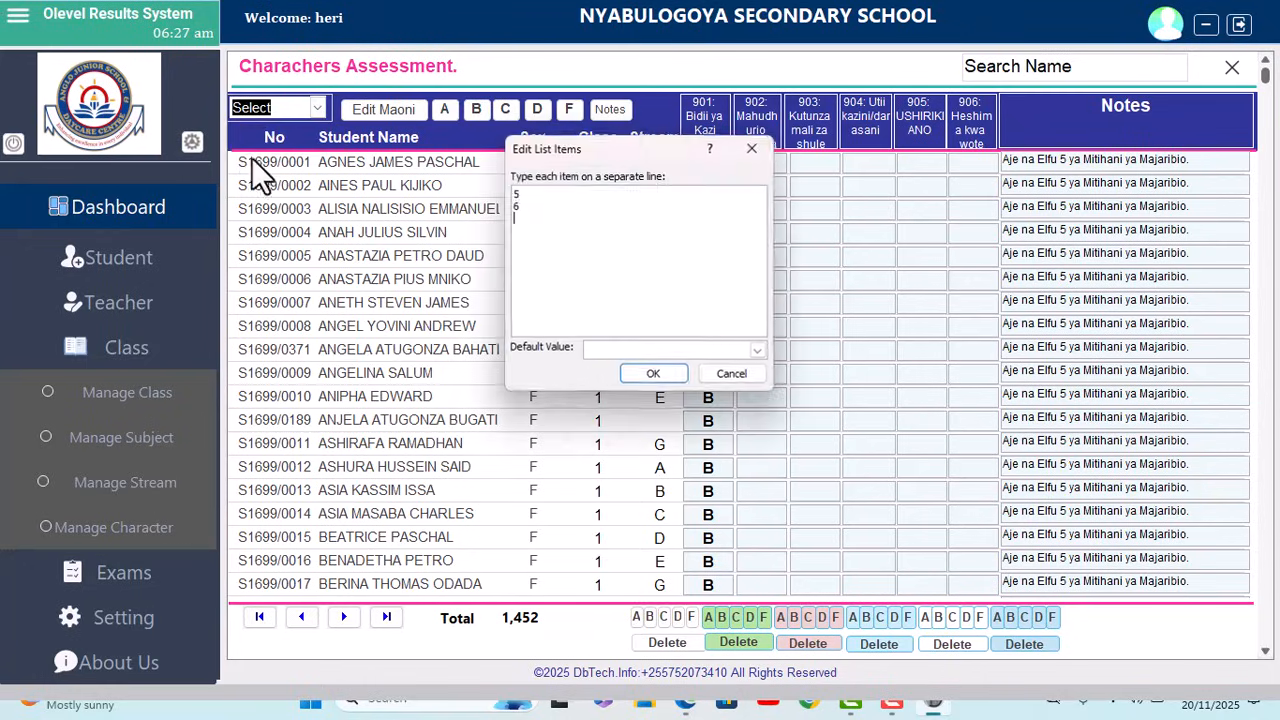
{"action": "left_click_drag", "start_coordinate": [528, 206], "coordinate": [479, 169]}
{"action": "type", "text": "1"}
{"action": "key", "text": "Return"}
{"action": "type", "text": "2"}
{"action": "key", "text": "Return"}
{"action": "type", "text": "3"}
{"action": "key", "text": "Return"}
{"action": "type", "text": "4"}
{"action": "key", "text": "Return"}
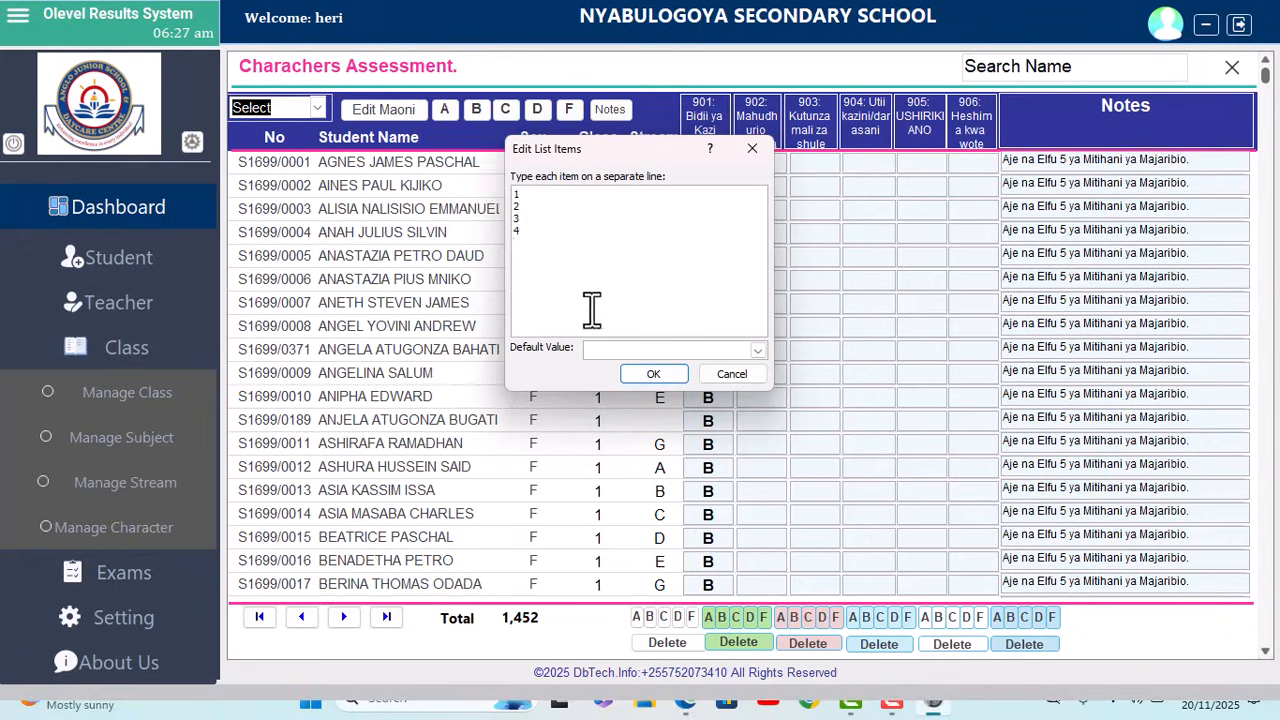
{"action": "left_click", "coordinate": [651, 374]}
Filter the character assessment by class 1 and class 3, and give all class 3 students grade B for 902: Mahudhurio Darasa
{"action": "left_click", "coordinate": [317, 112]}
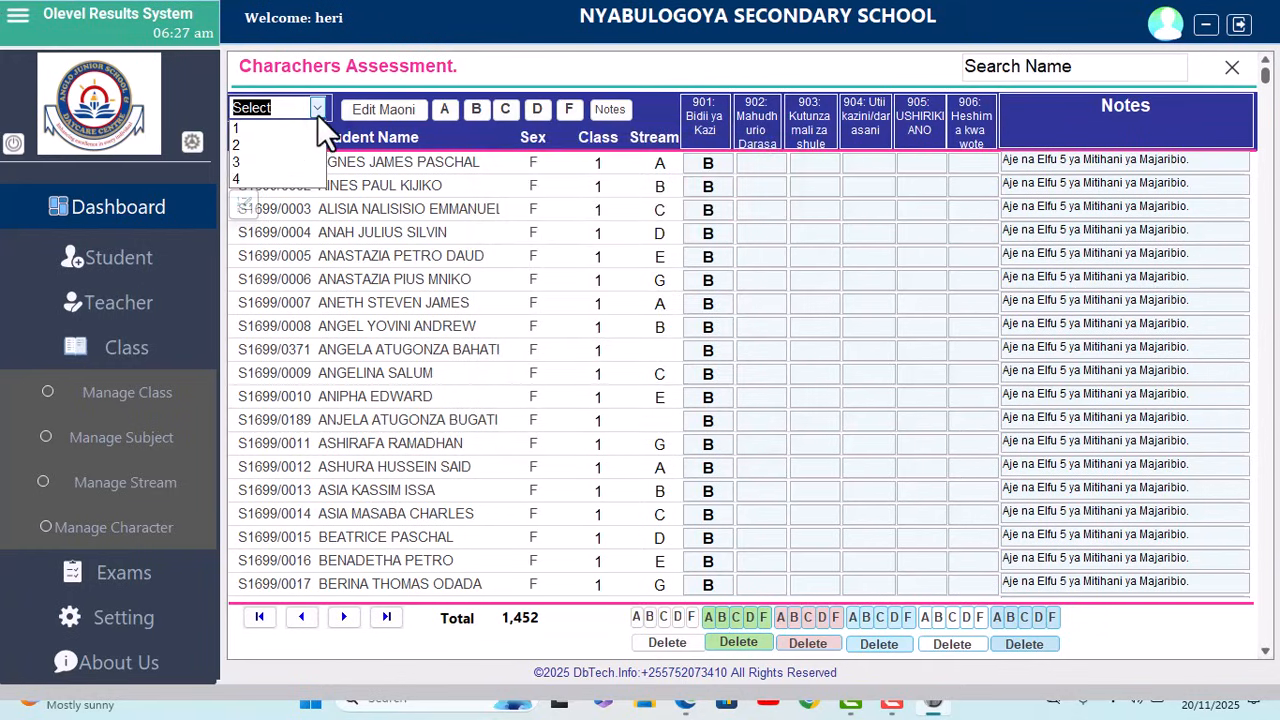
{"action": "left_click", "coordinate": [281, 125]}
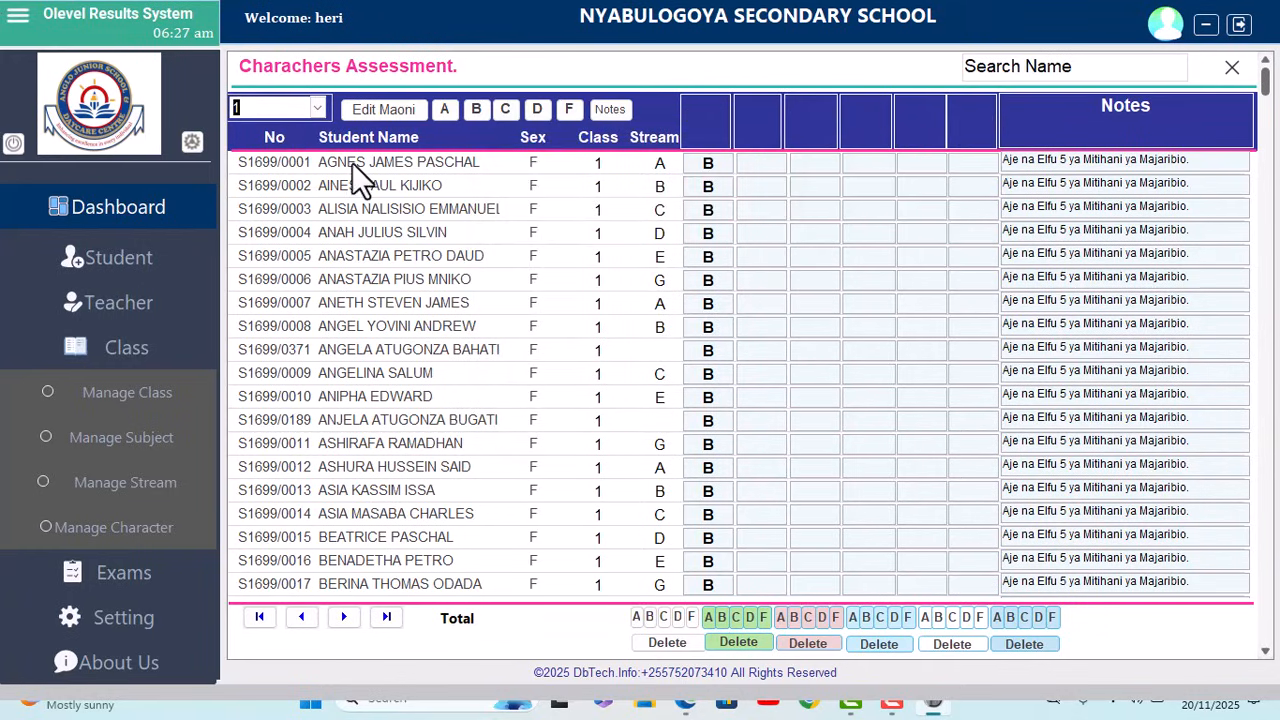
{"action": "left_click", "coordinate": [316, 110]}
{"action": "left_click", "coordinate": [280, 168]}
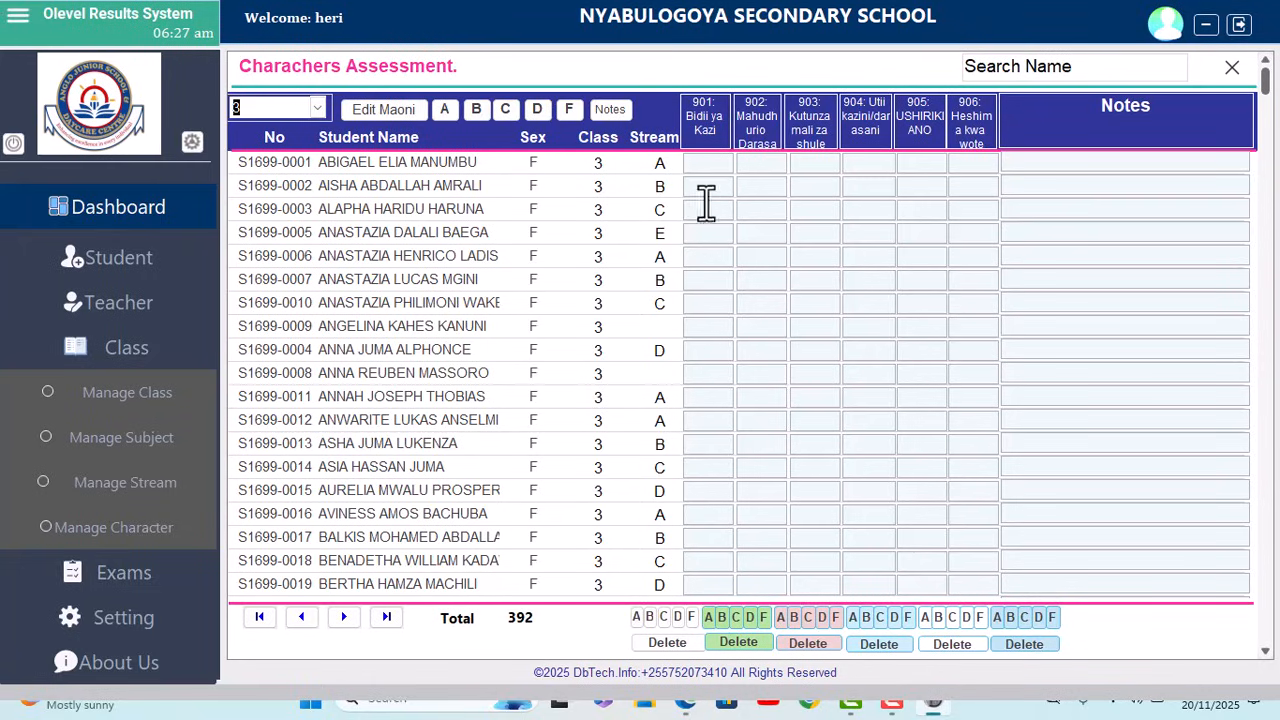
{"action": "left_click", "coordinate": [722, 617]}
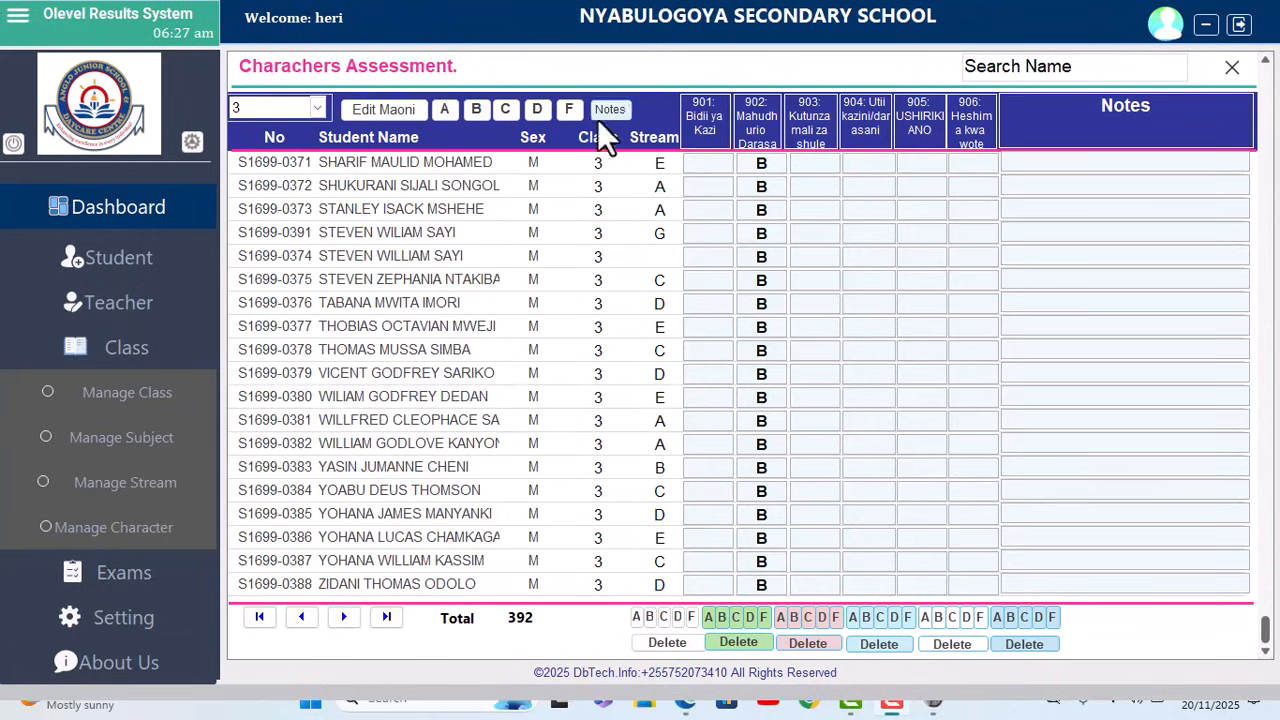
Save the general remark "Aje na Elfu 5 ya Mitihani ya Majaribio." and apply it to the Notes of all class 3 students
{"action": "left_click", "coordinate": [365, 109]}
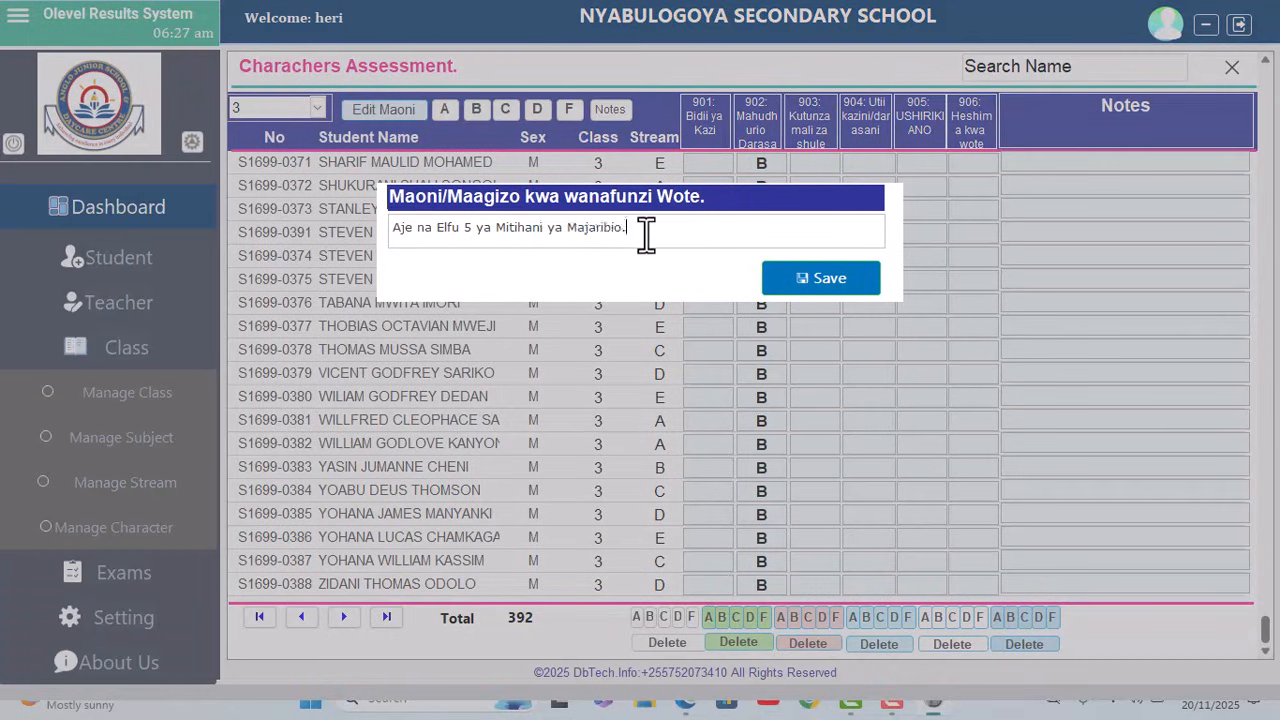
{"action": "left_click", "coordinate": [842, 277]}
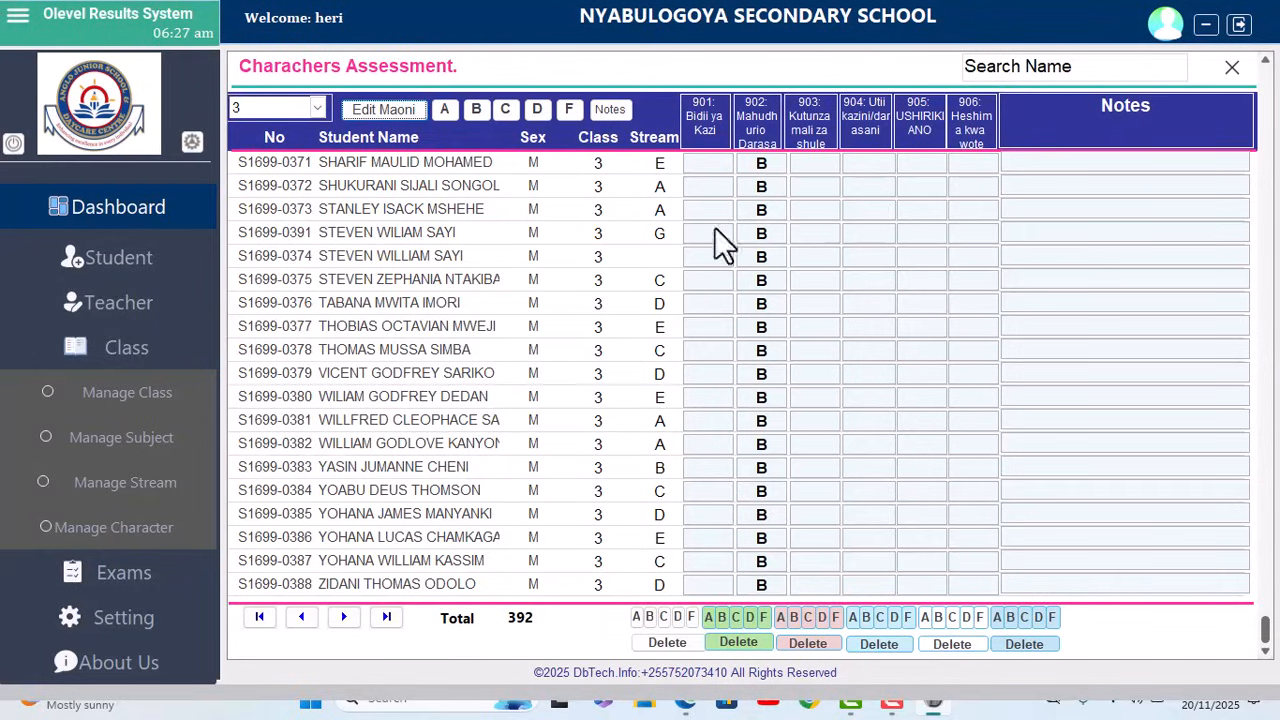
{"action": "left_click", "coordinate": [610, 110]}
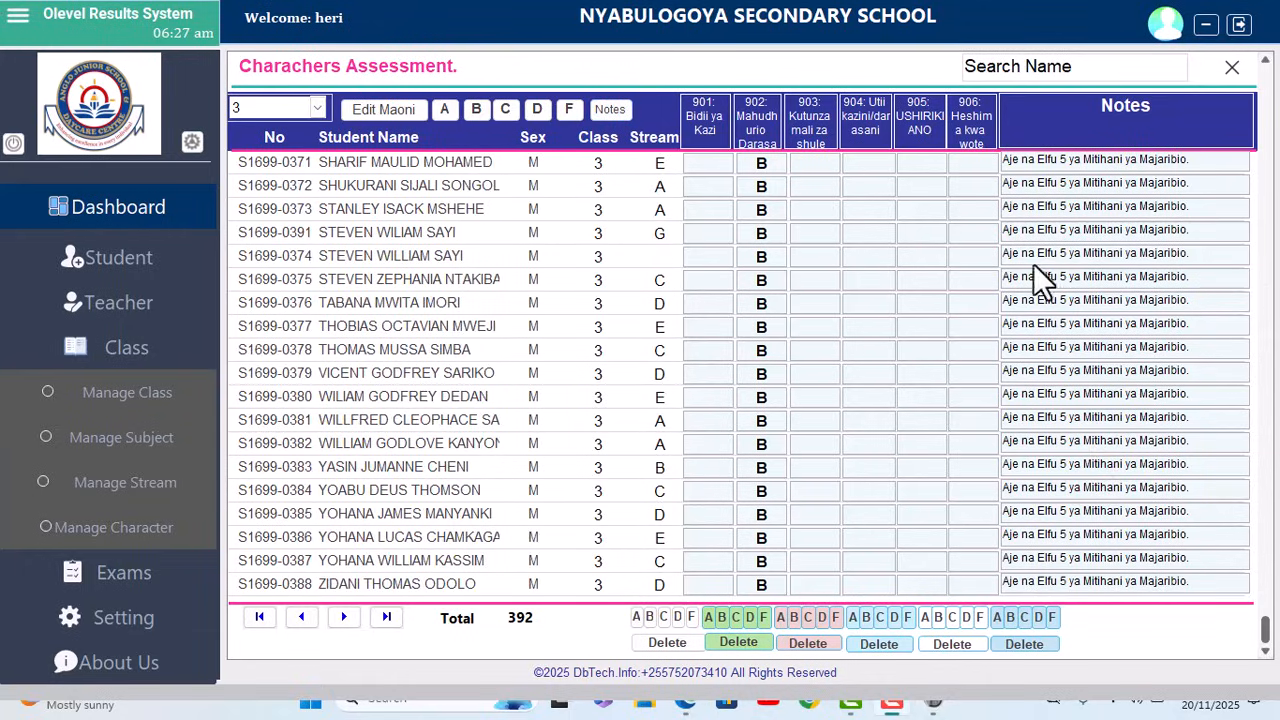
{"action": "left_click_drag", "start_coordinate": [1189, 254], "coordinate": [1010, 252]}
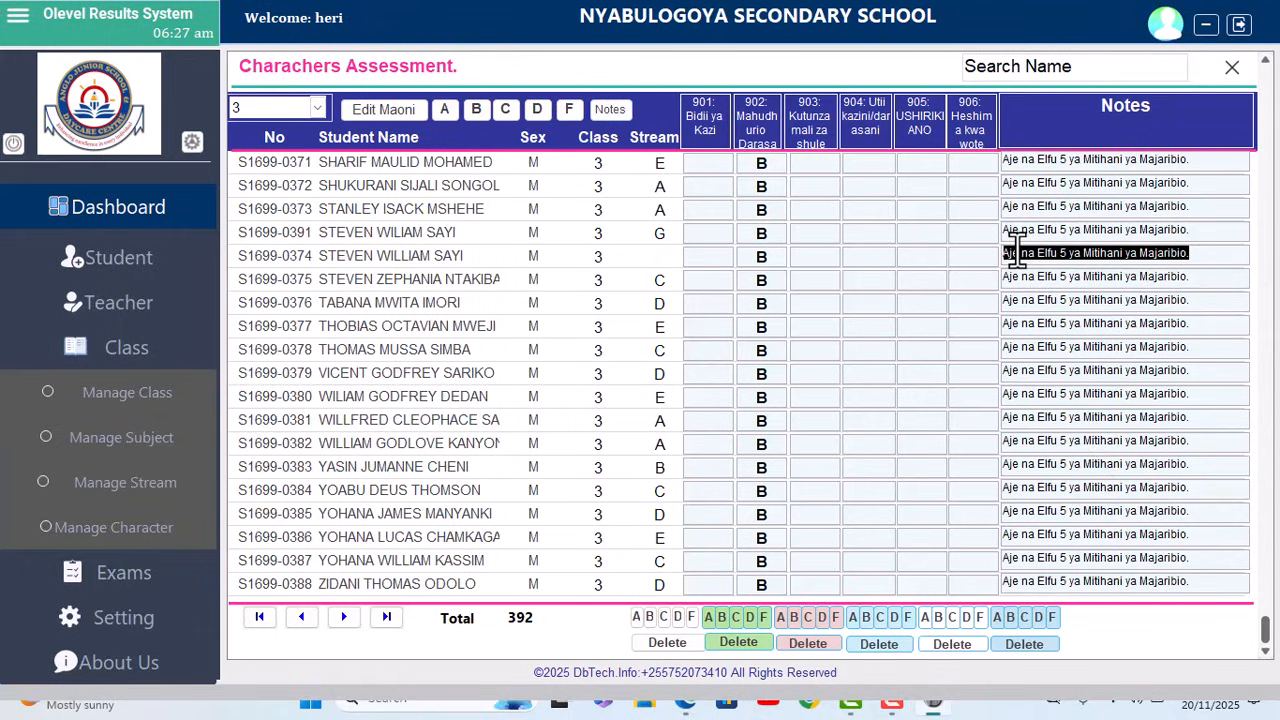
{"action": "left_click", "coordinate": [1028, 230]}
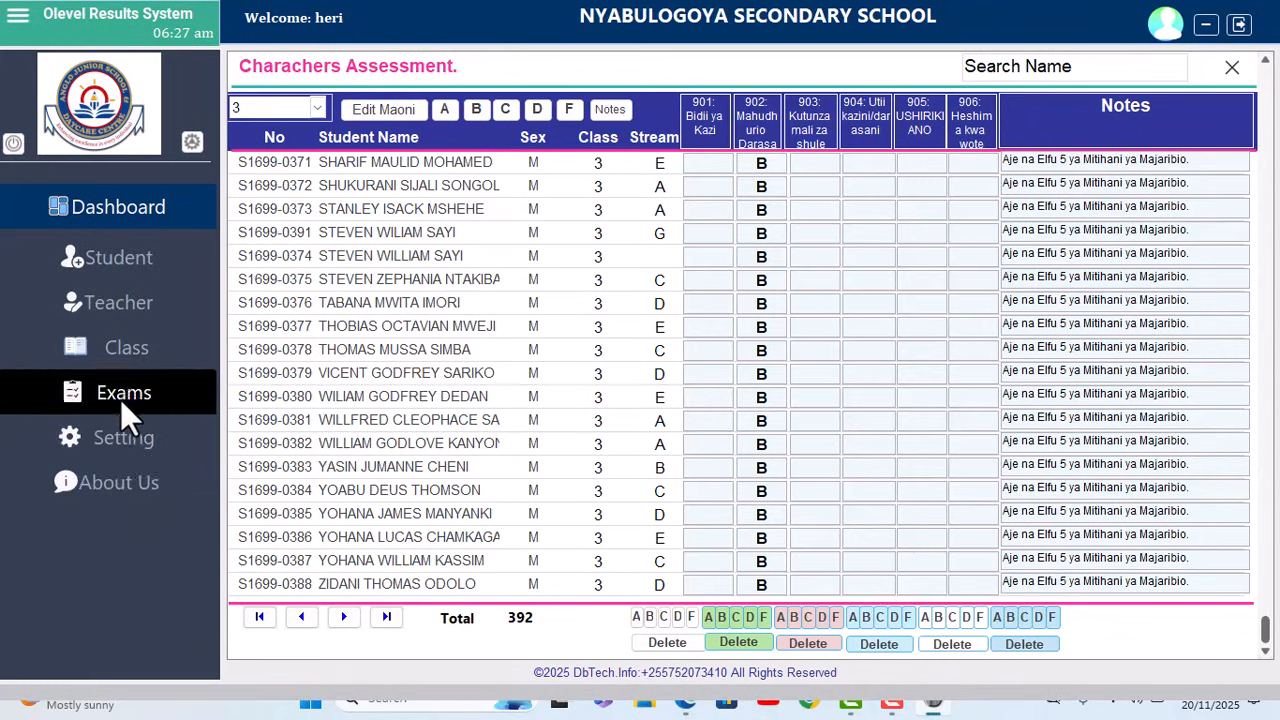
Open the exam list and start registering a new exam with a blank number and title
{"action": "left_click", "coordinate": [120, 405]}
{"action": "left_click_drag", "start_coordinate": [527, 58], "coordinate": [765, 61]}
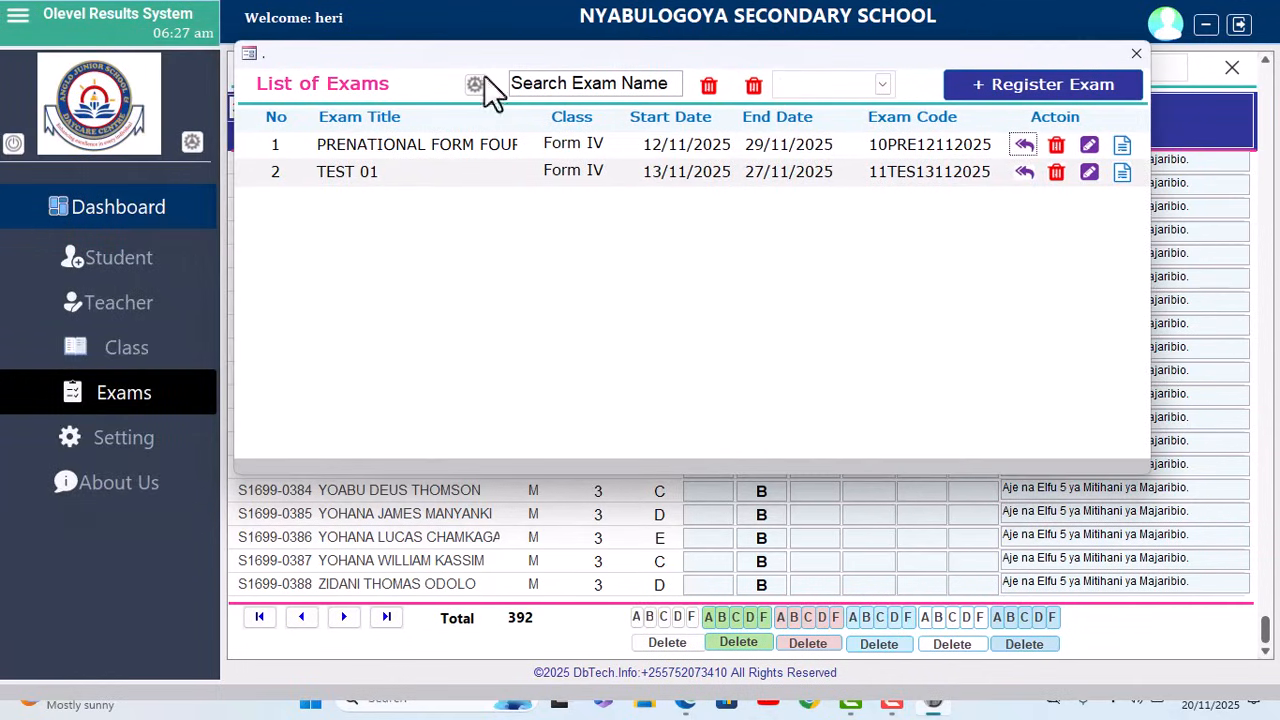
{"action": "left_click", "coordinate": [991, 86]}
{"action": "left_click", "coordinate": [309, 214]}
{"action": "left_click", "coordinate": [330, 287]}
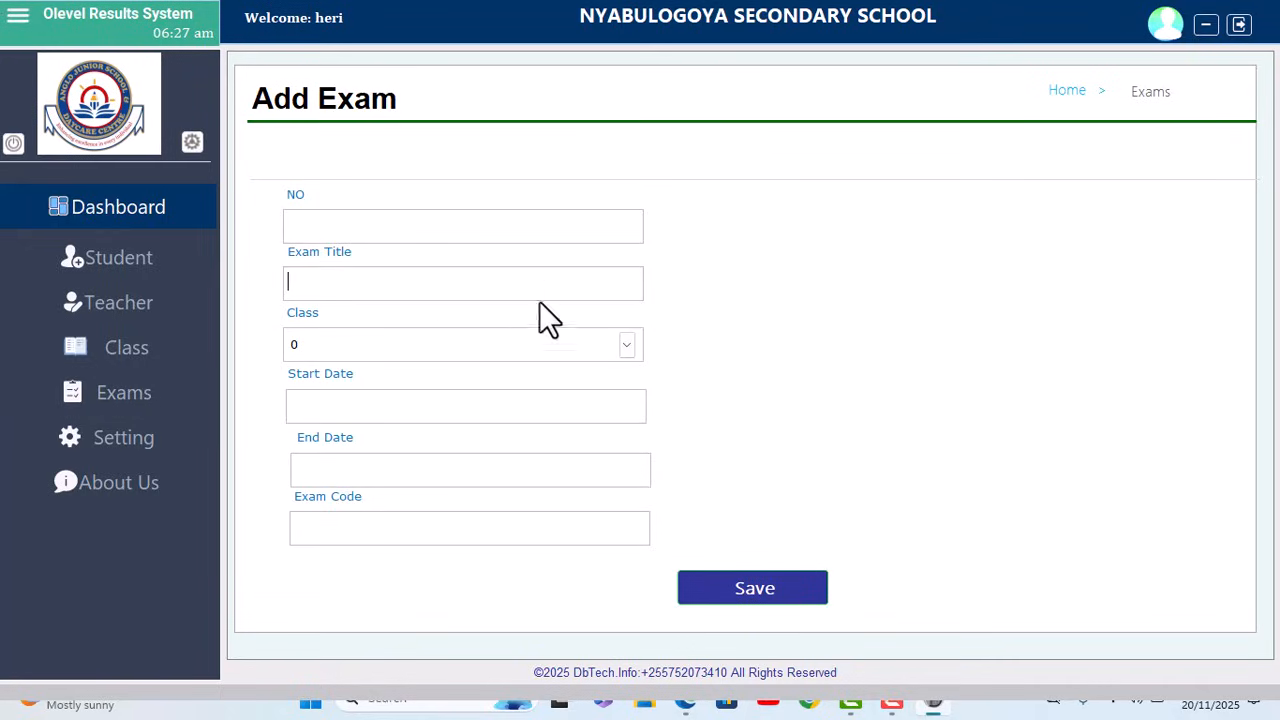
Set the new exam's end date to 13/11/2025 and its start date to 07/11/2025
{"action": "left_click", "coordinate": [626, 346]}
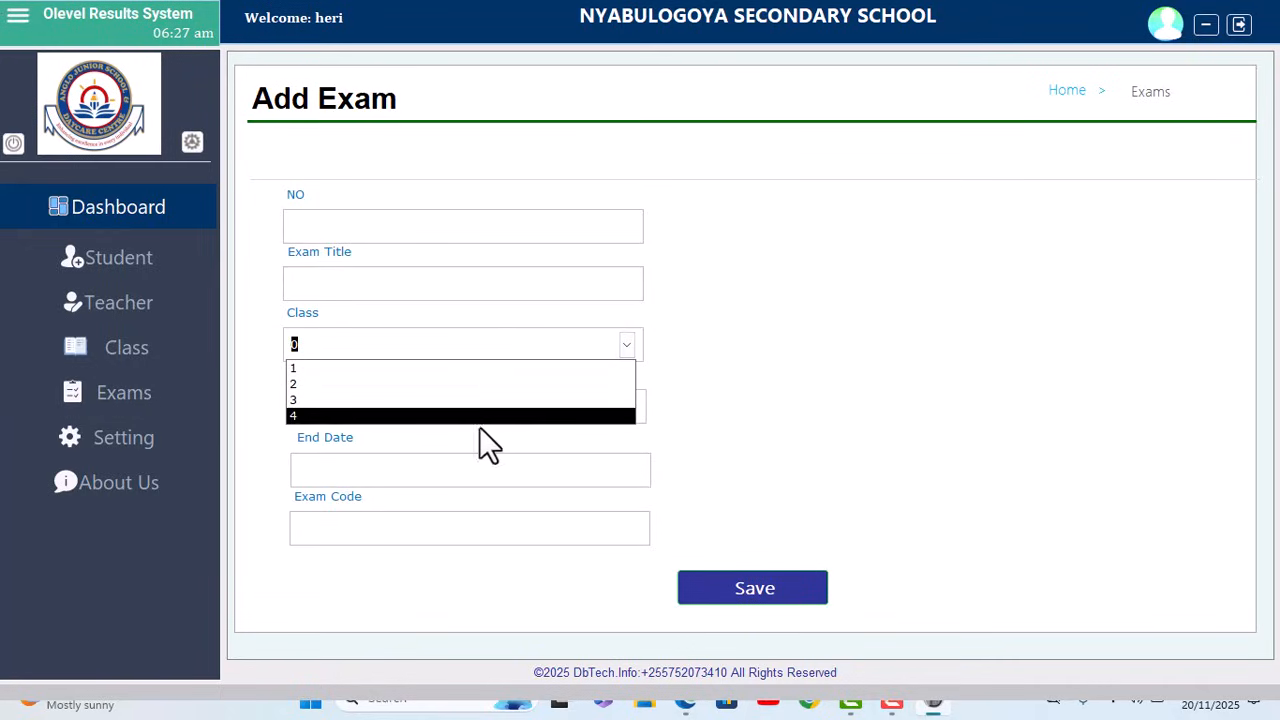
{"action": "left_click", "coordinate": [382, 472]}
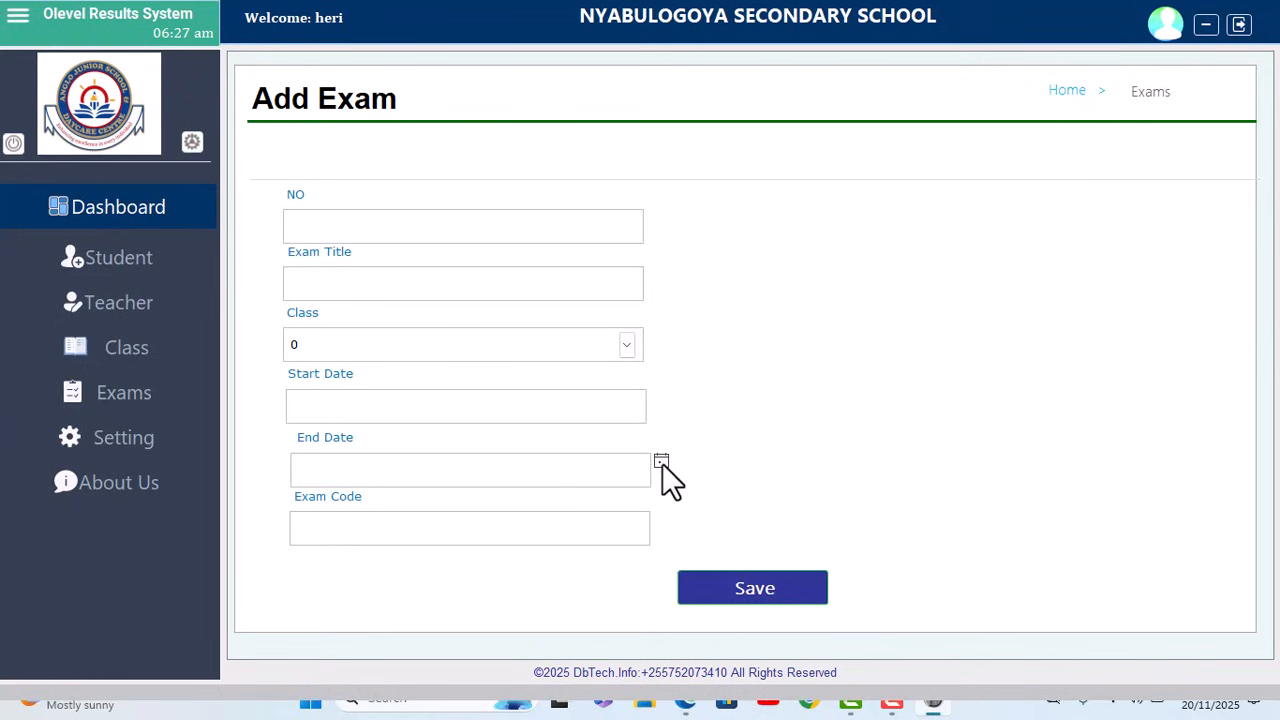
{"action": "left_click", "coordinate": [661, 462]}
{"action": "left_click", "coordinate": [580, 541]}
{"action": "left_click", "coordinate": [442, 528]}
{"action": "type", "text": "11"}
{"action": "left_click", "coordinate": [523, 405]}
{"action": "left_click", "coordinate": [655, 400]}
{"action": "left_click", "coordinate": [594, 462]}
Assign the new exam to class 2, save it and return to the exam list
{"action": "left_click", "coordinate": [626, 344]}
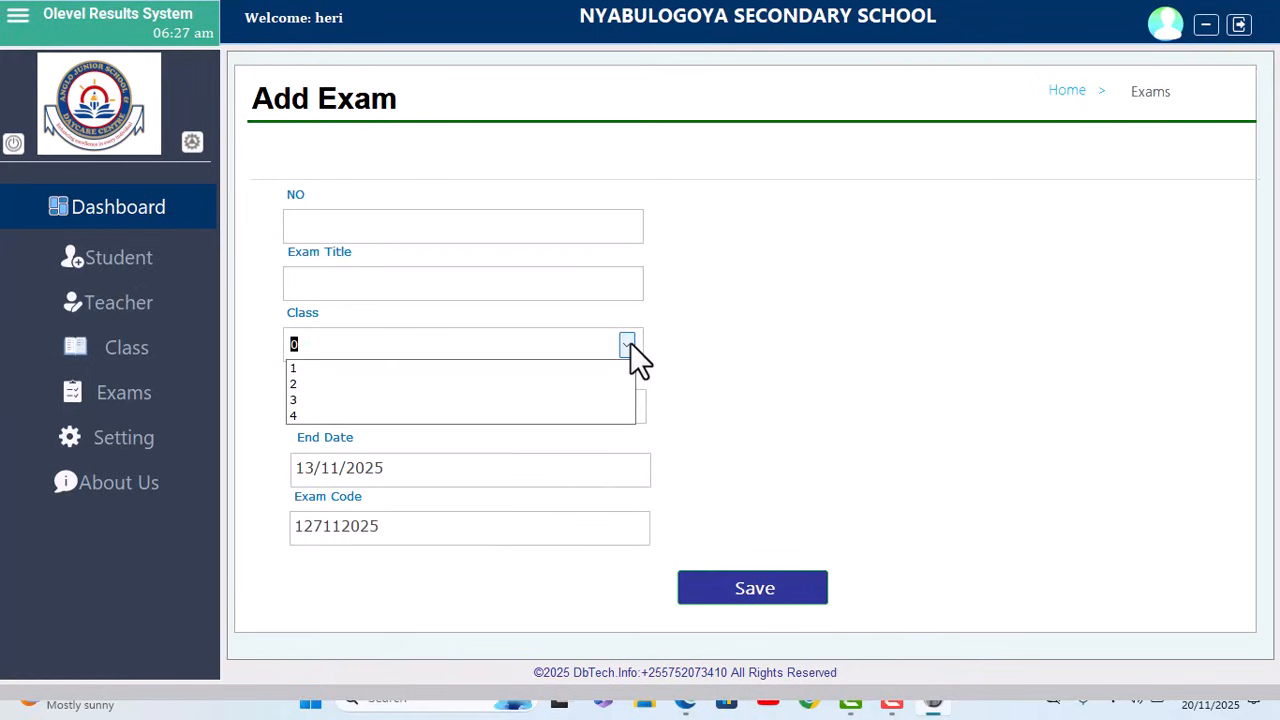
{"action": "left_click", "coordinate": [536, 380]}
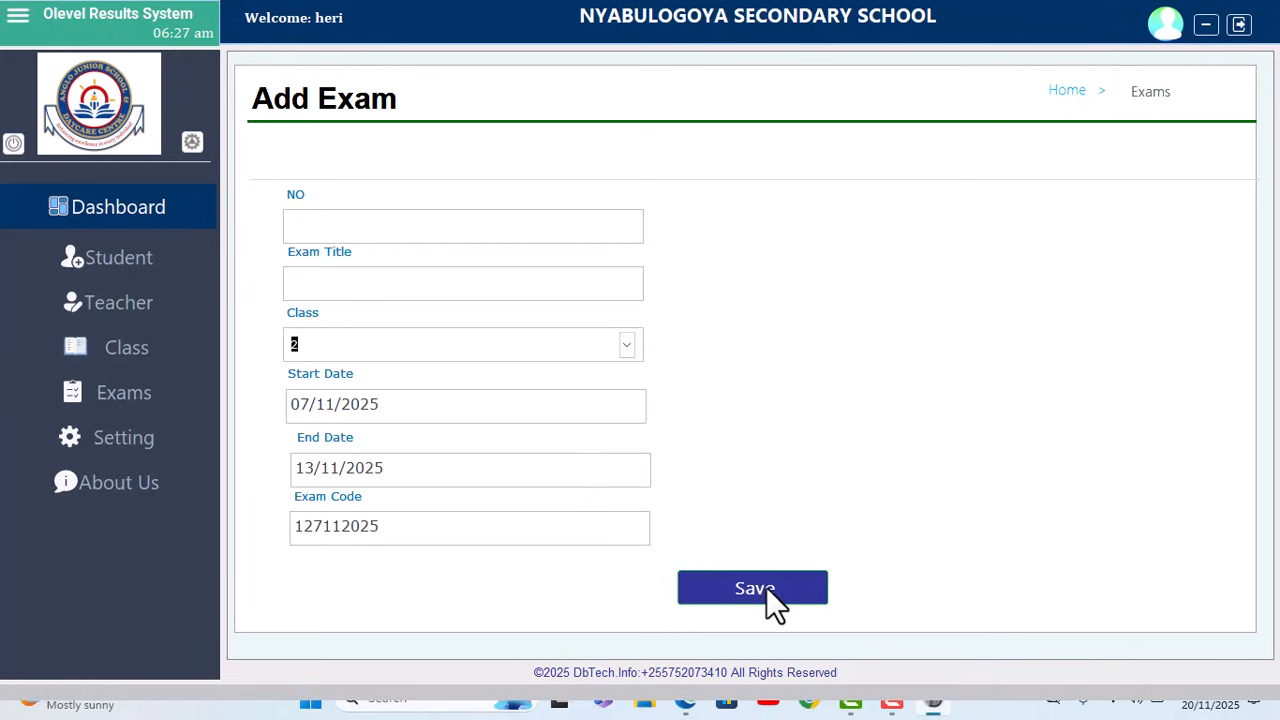
{"action": "left_click", "coordinate": [1062, 90]}
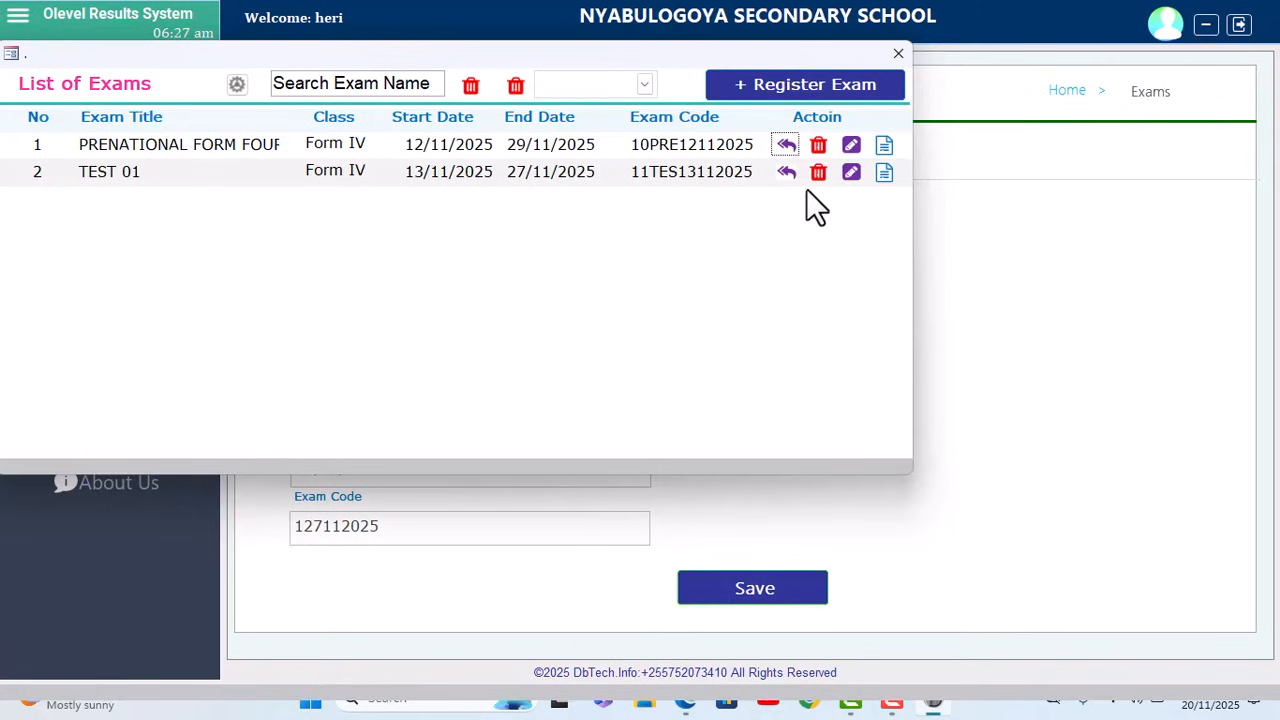
View the details of the PRENATIONAL FORM FOUR exam and delete the untitled Form II exam from the list
{"action": "left_click", "coordinate": [793, 150]}
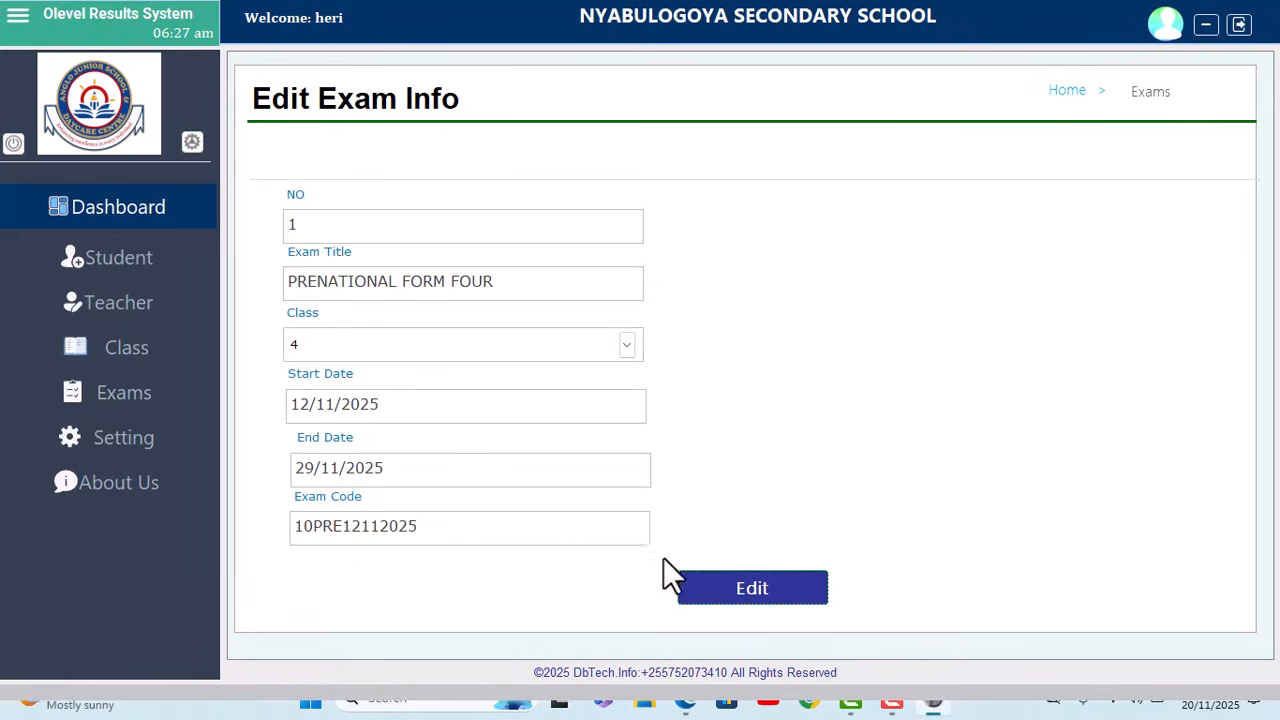
{"action": "left_click", "coordinate": [1065, 90]}
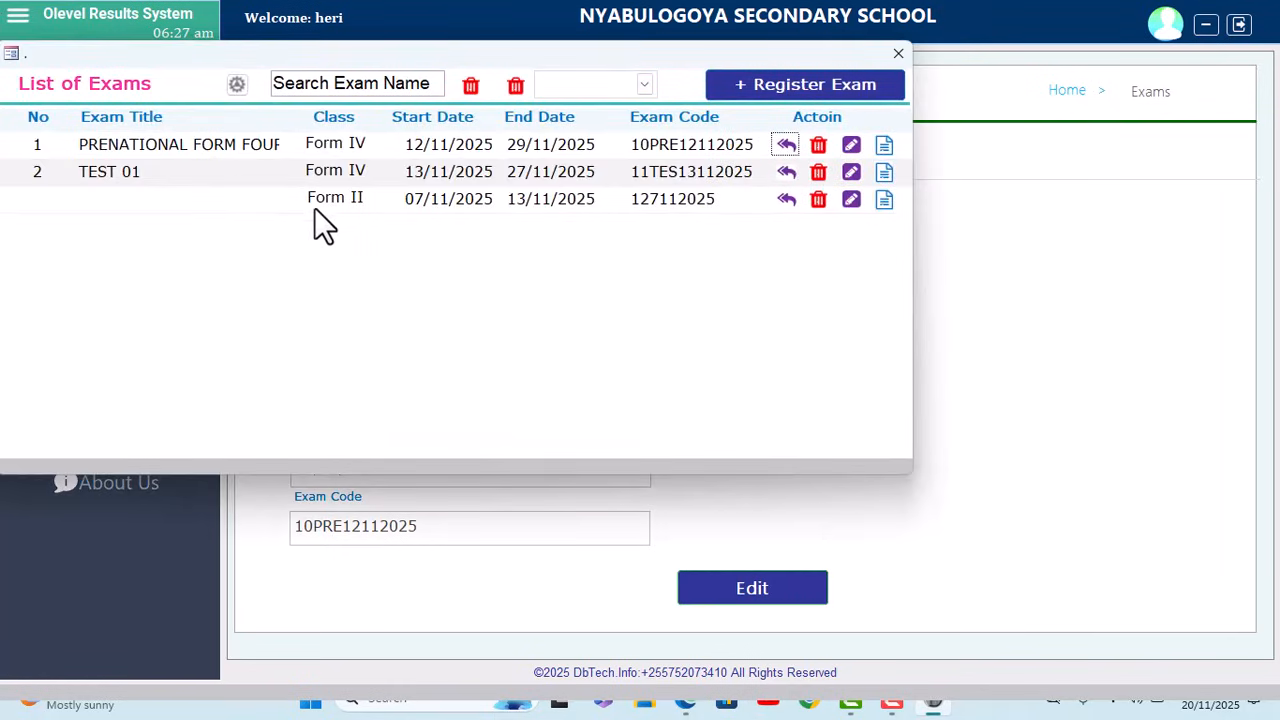
{"action": "left_click", "coordinate": [820, 200]}
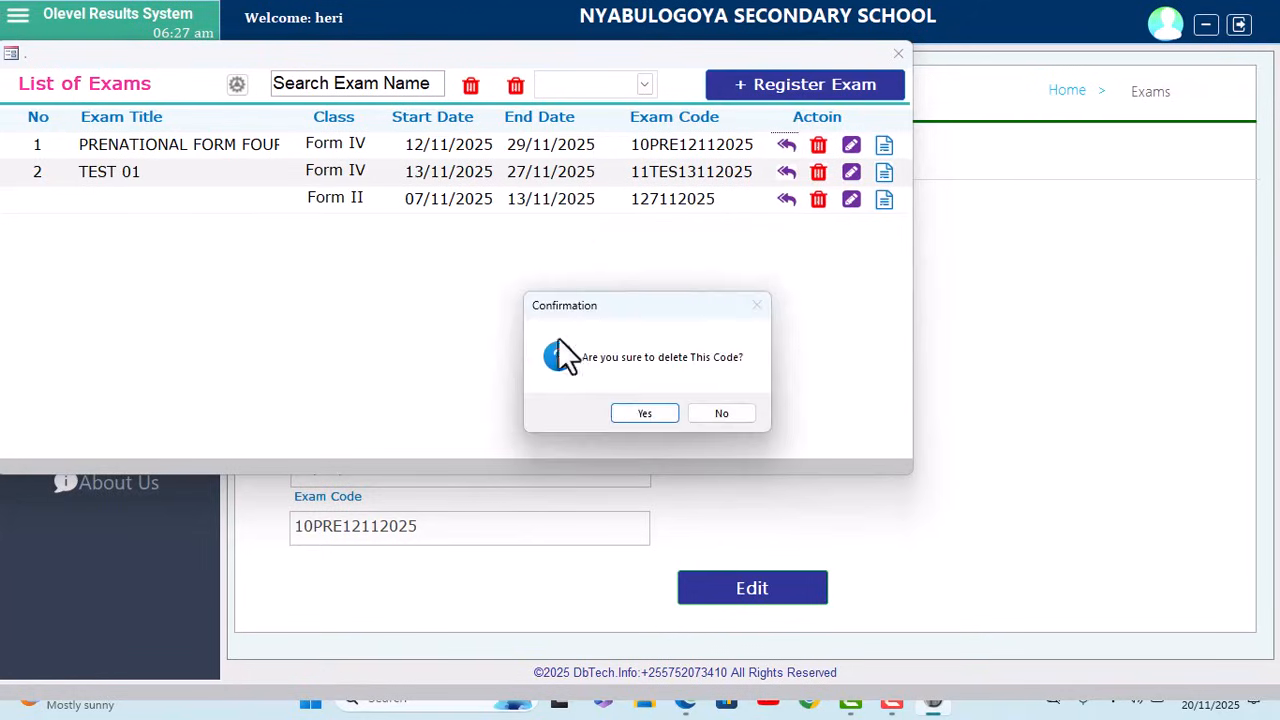
{"action": "left_click", "coordinate": [620, 417]}
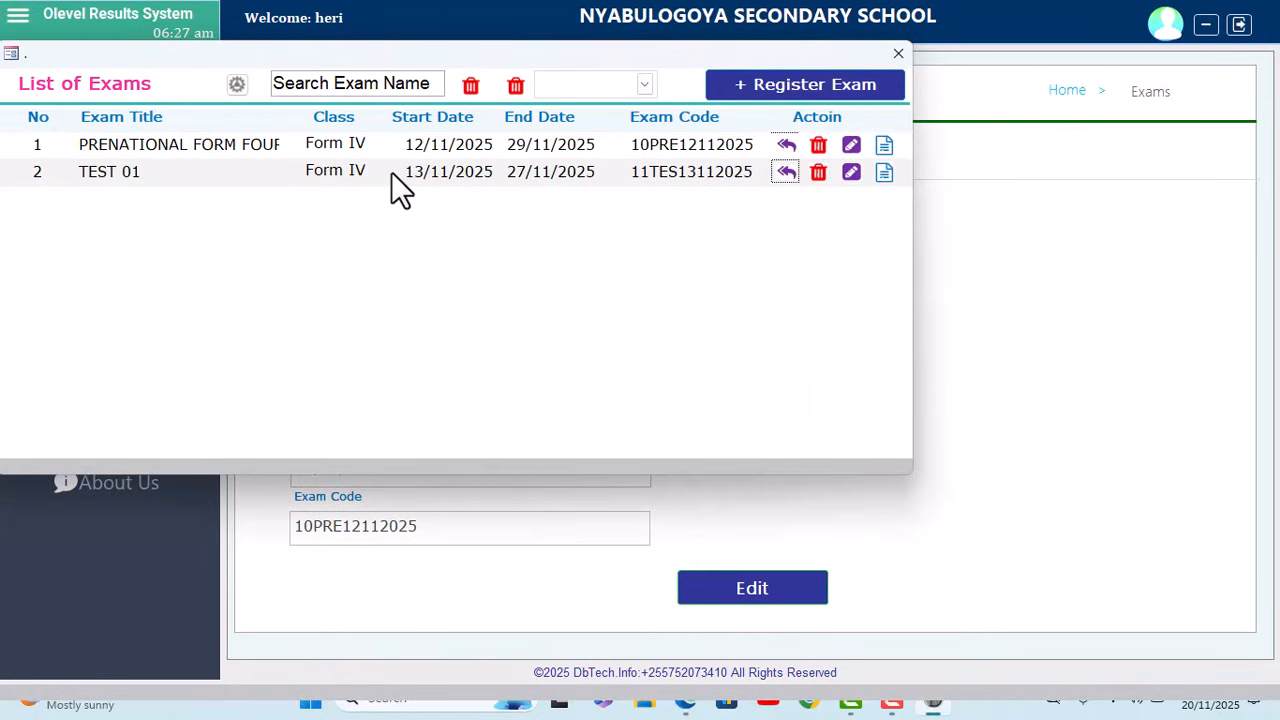
Check the class filter choices of the exam list, search the exam names for "pre" and clear the search
{"action": "left_click", "coordinate": [645, 85]}
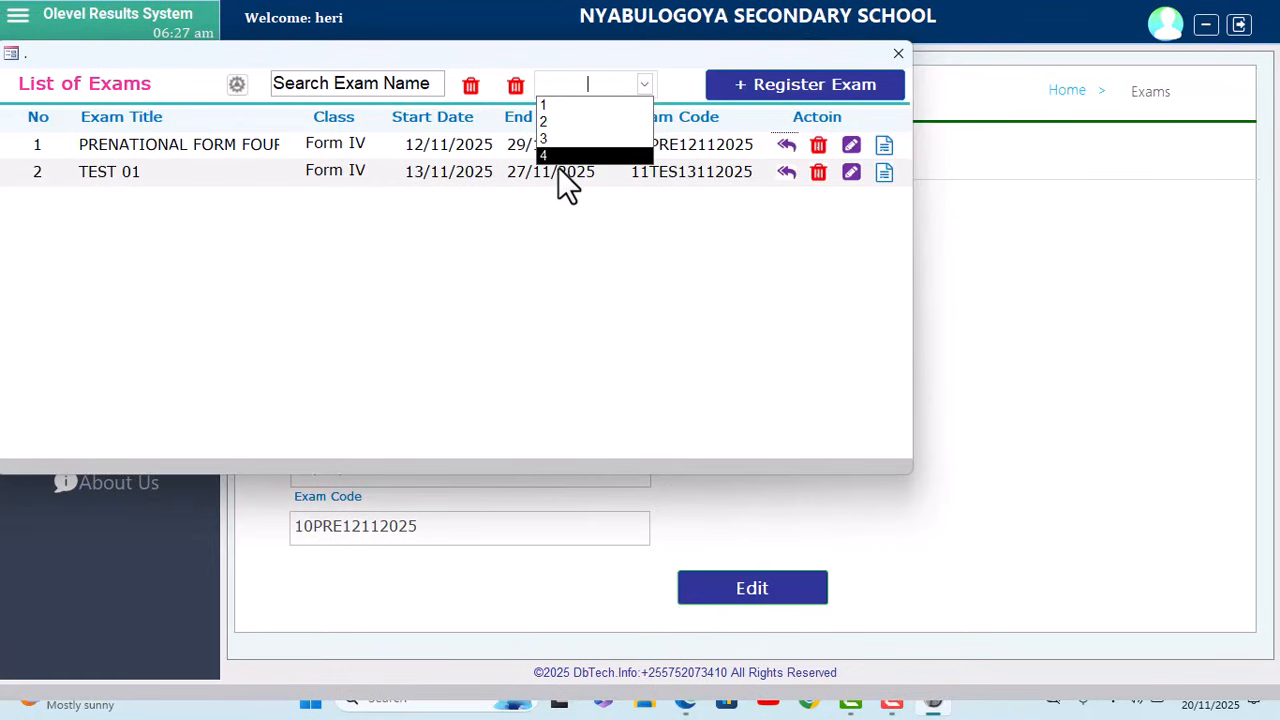
{"action": "left_click", "coordinate": [305, 85]}
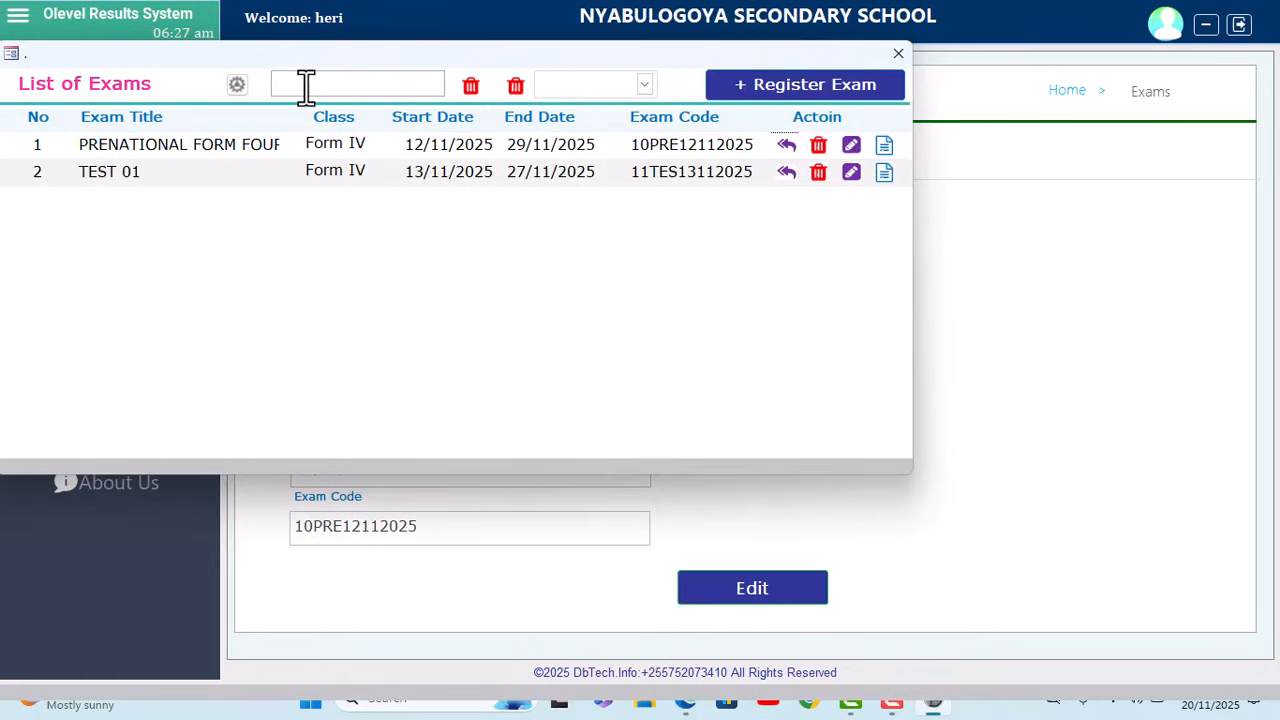
{"action": "type", "text": "pre"}
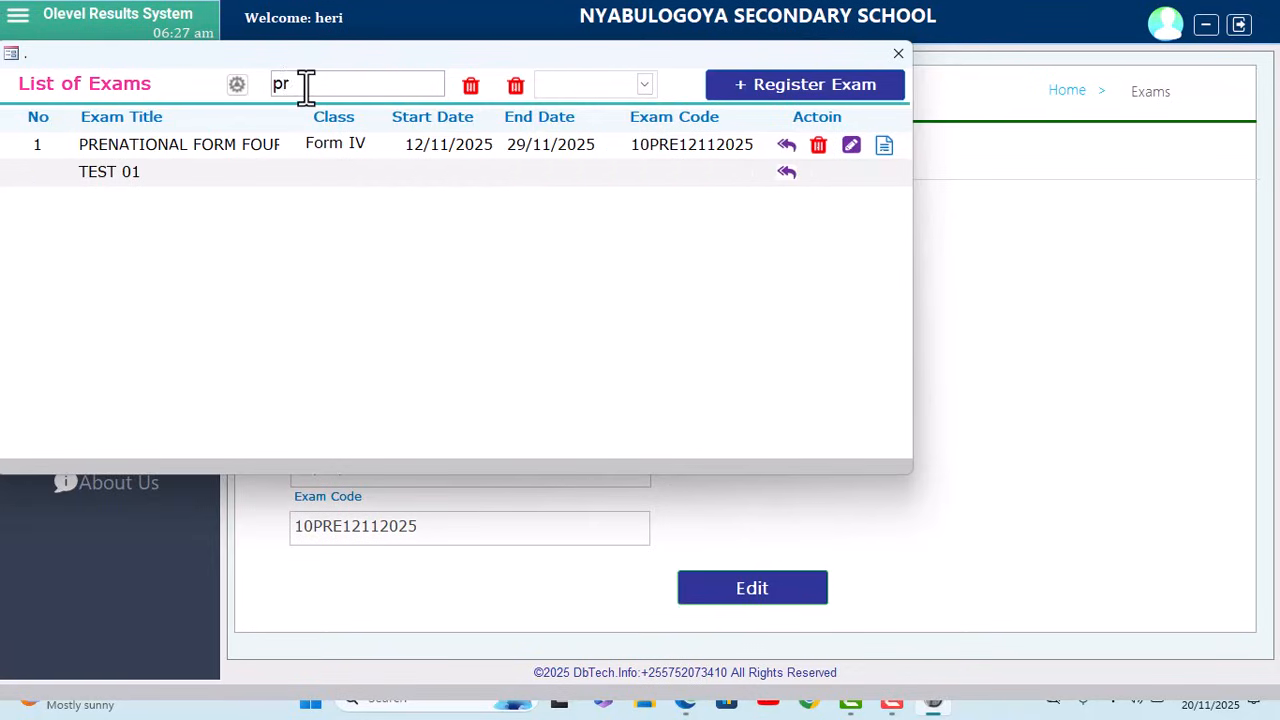
{"action": "key", "text": "BackSpace"}
{"action": "key", "text": "BackSpace"}
{"action": "key", "text": "BackSpace"}
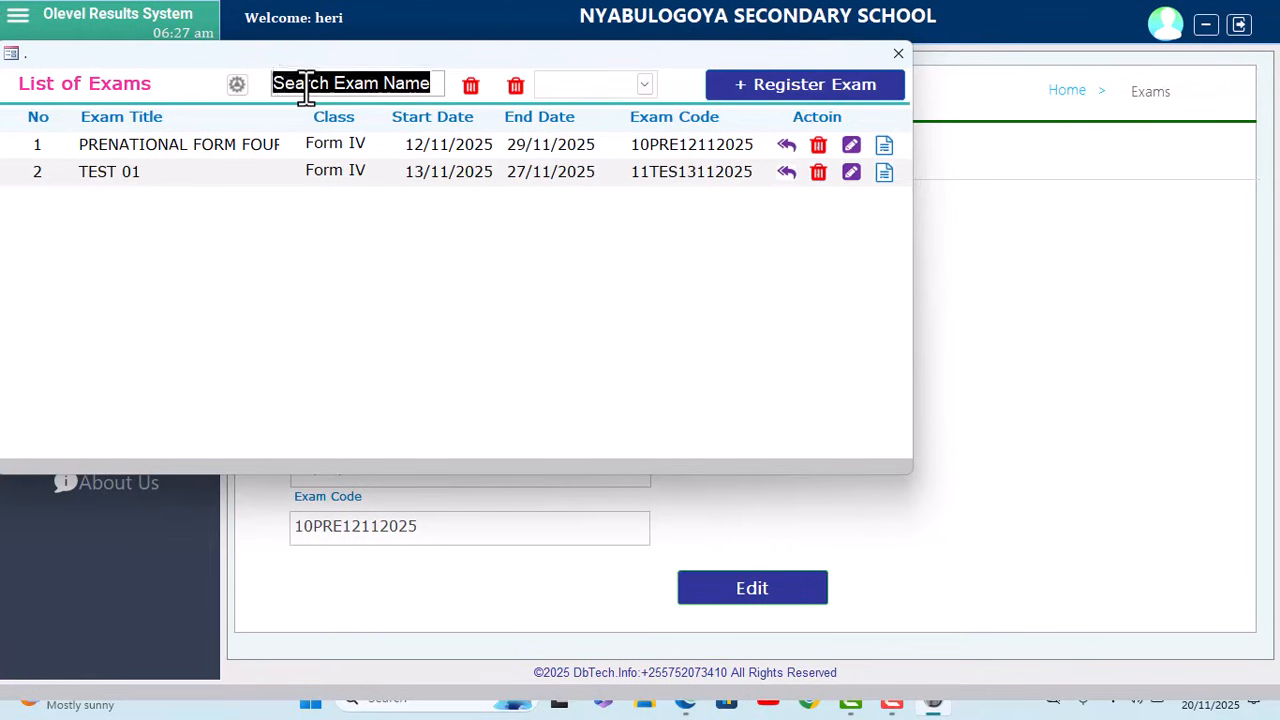
Try to generate the PRENATIONAL FORM FOUR exam from the exam list
{"action": "left_click", "coordinate": [850, 145]}
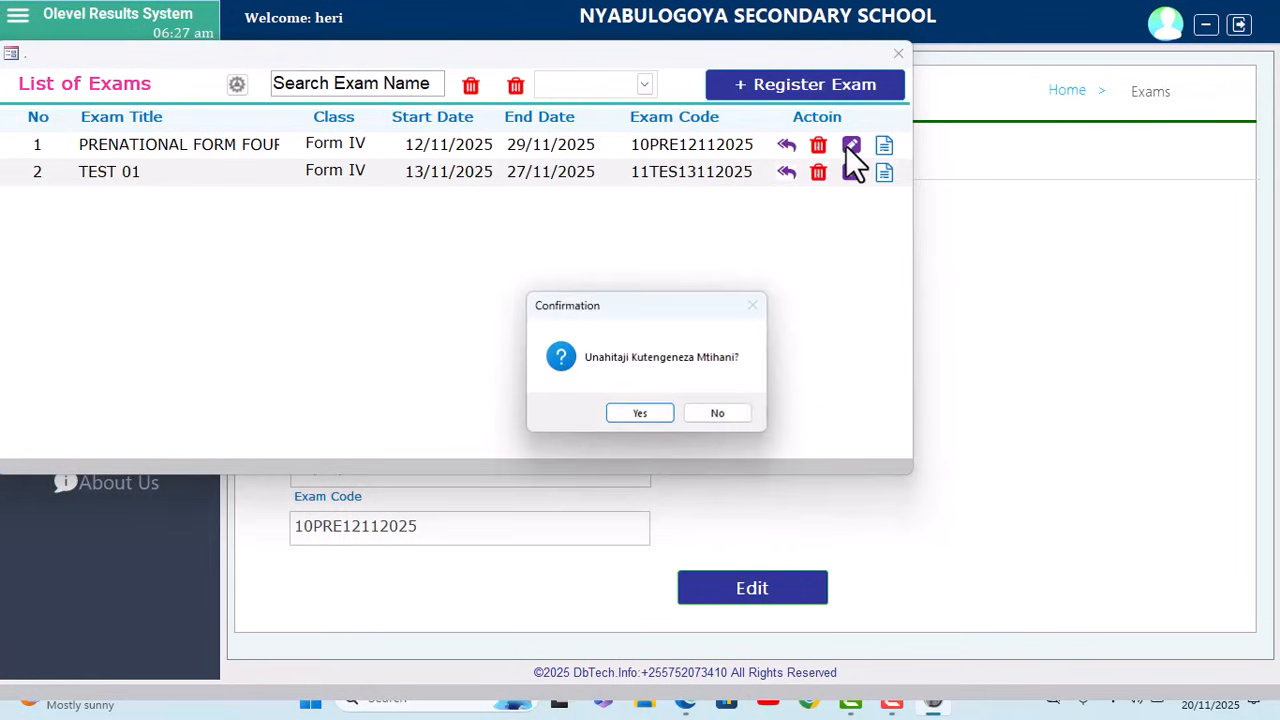
{"action": "left_click", "coordinate": [622, 416]}
{"action": "left_click", "coordinate": [712, 411]}
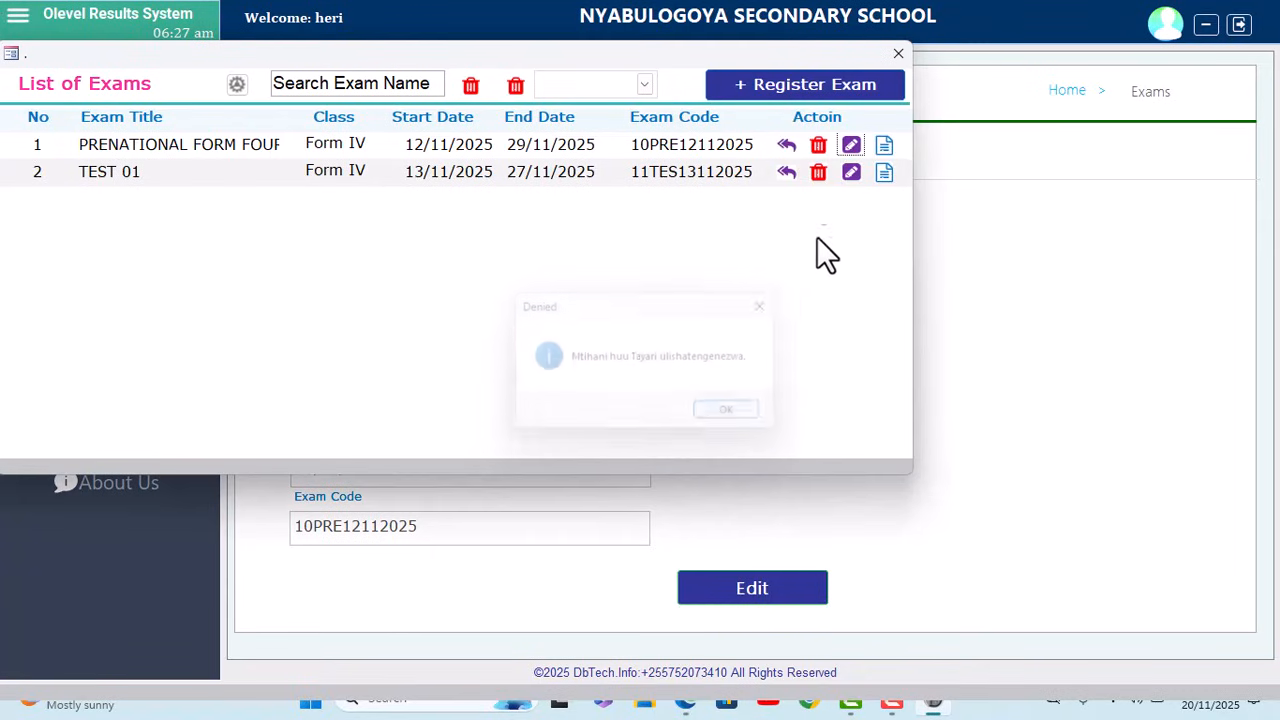
Open the options of the PRENATIONAL FORM FOUR exam and examine the students' CIVICS marks in the marks entry view
{"action": "left_click", "coordinate": [884, 147]}
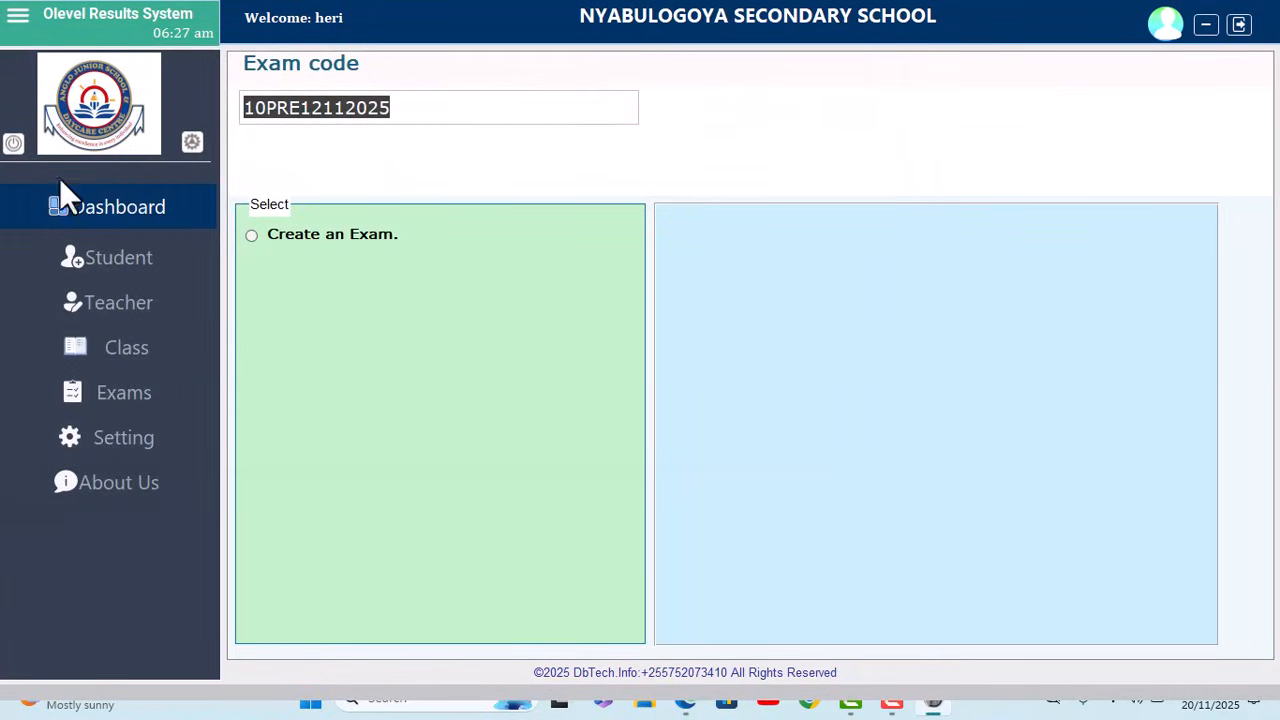
{"action": "left_click", "coordinate": [250, 236]}
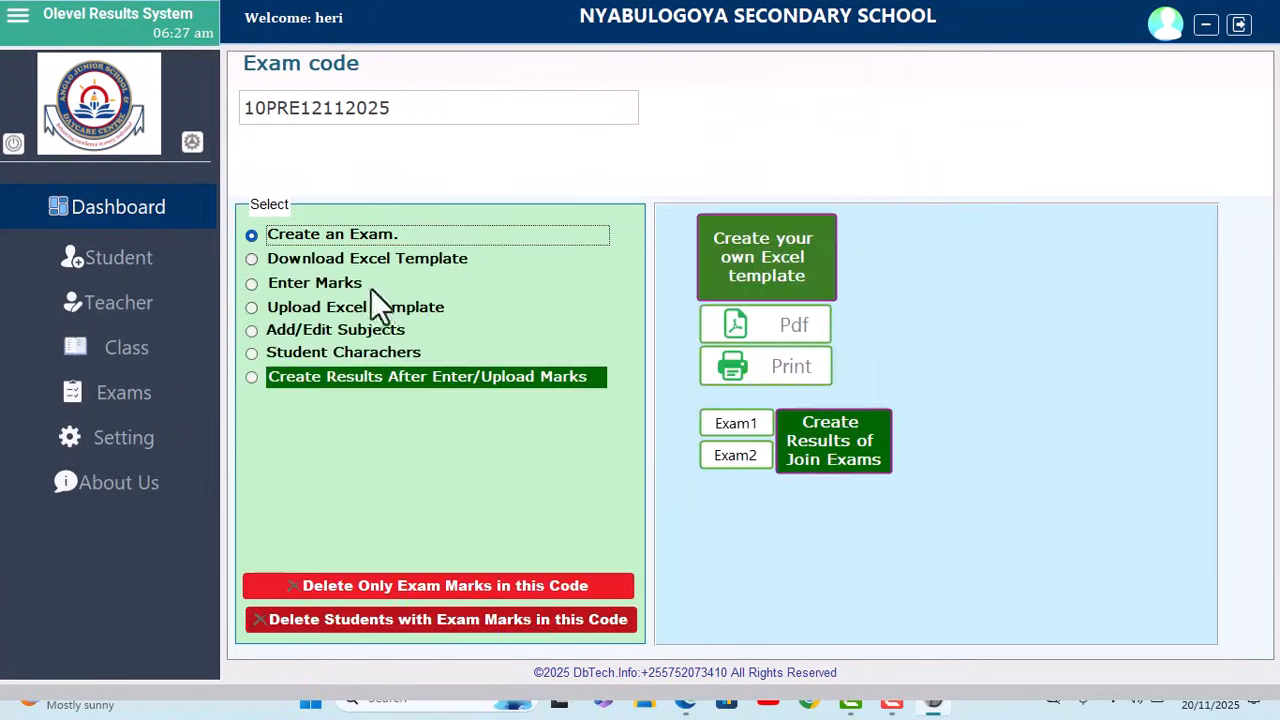
{"action": "left_click", "coordinate": [251, 284]}
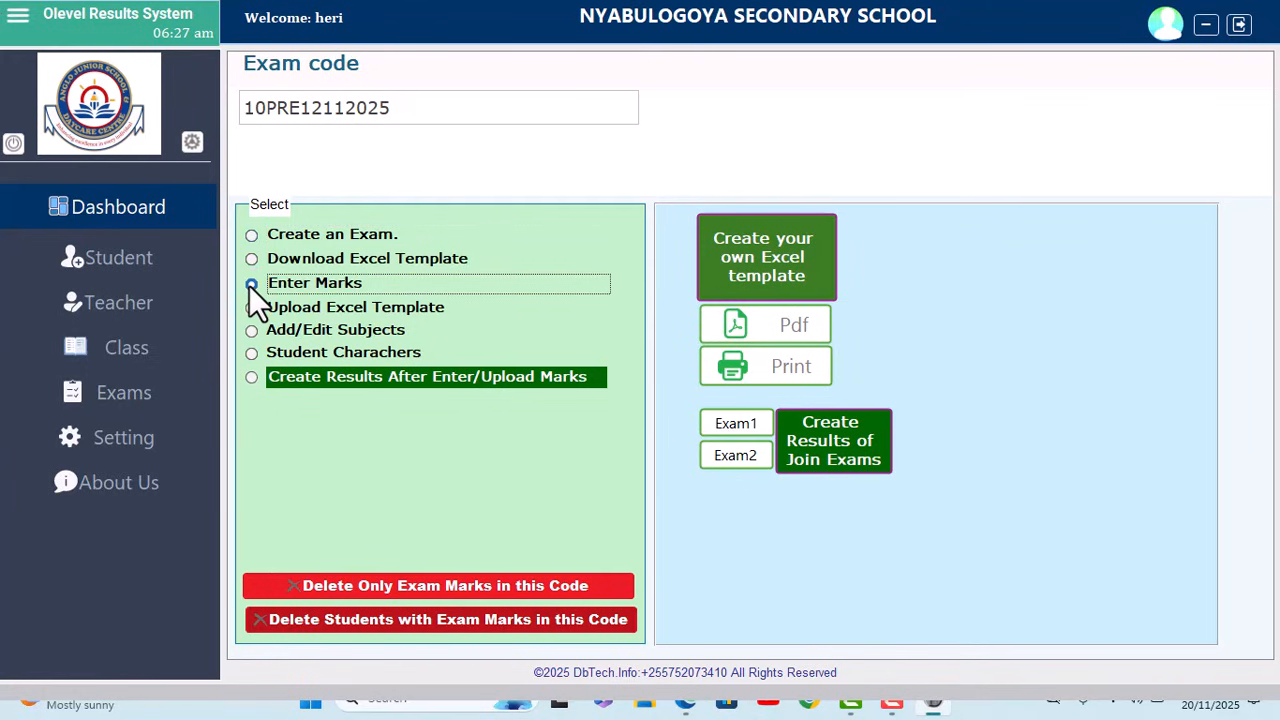
{"action": "left_click", "coordinate": [1216, 141]}
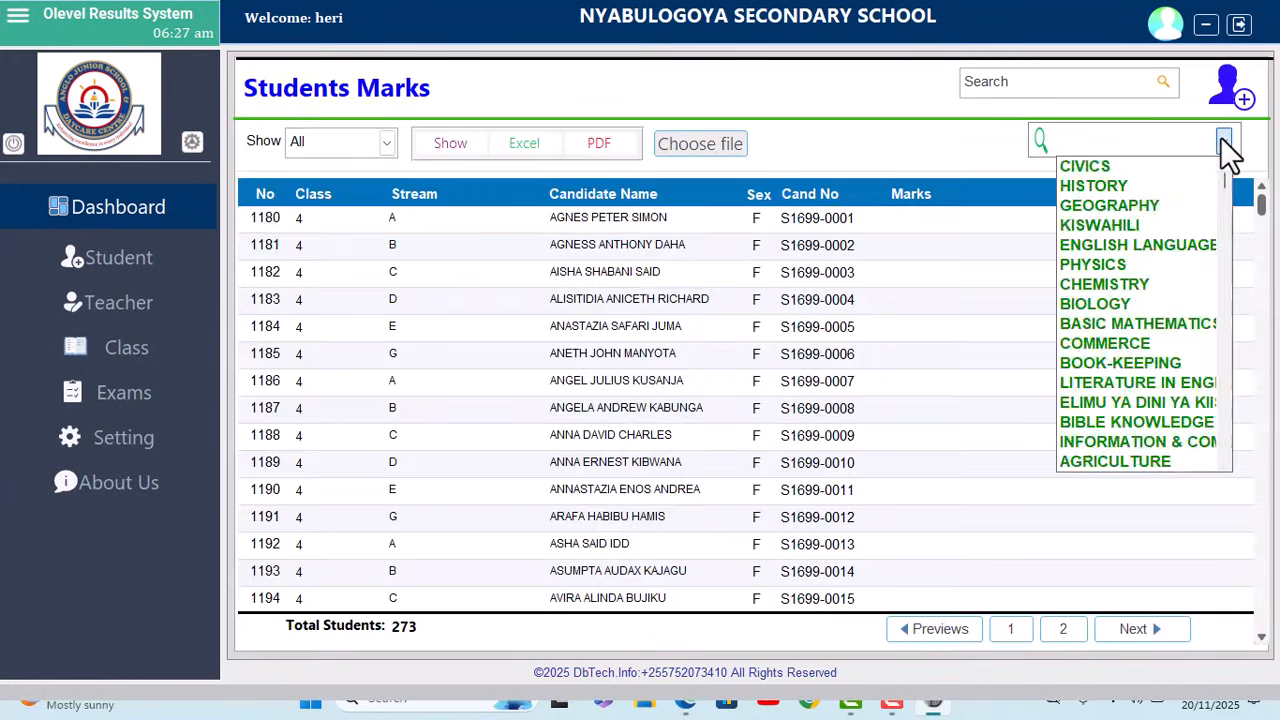
{"action": "left_click", "coordinate": [1201, 163]}
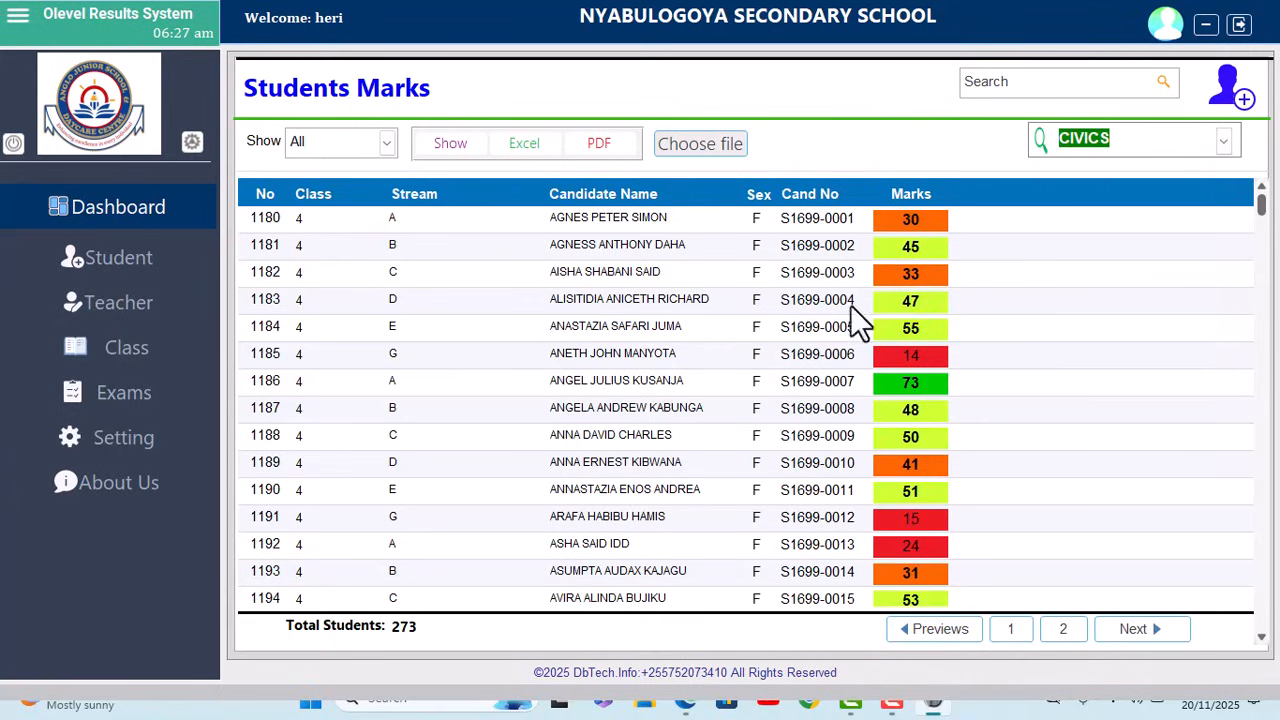
{"action": "scroll", "coordinate": [981, 293], "scroll_direction": "down", "scroll_amount": 5}
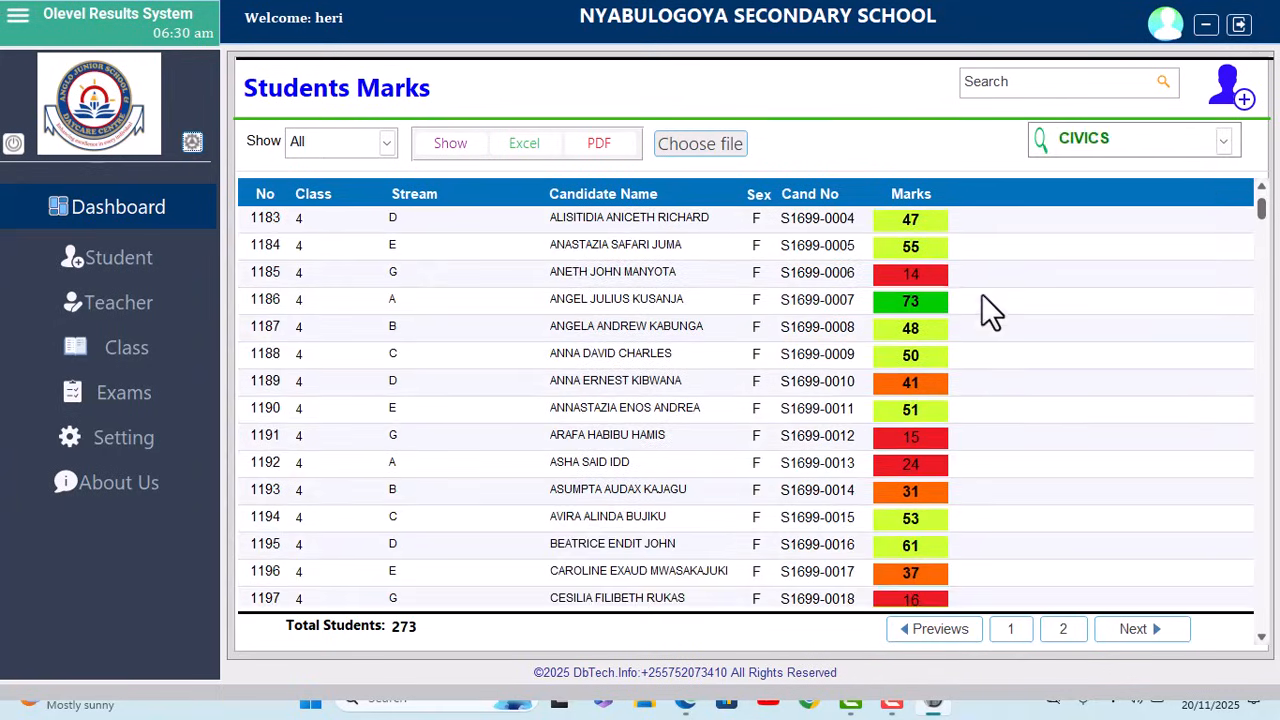
{"action": "scroll", "coordinate": [933, 293], "scroll_direction": "down", "scroll_amount": 2}
{"action": "scroll", "coordinate": [934, 288], "scroll_direction": "up", "scroll_amount": 4}
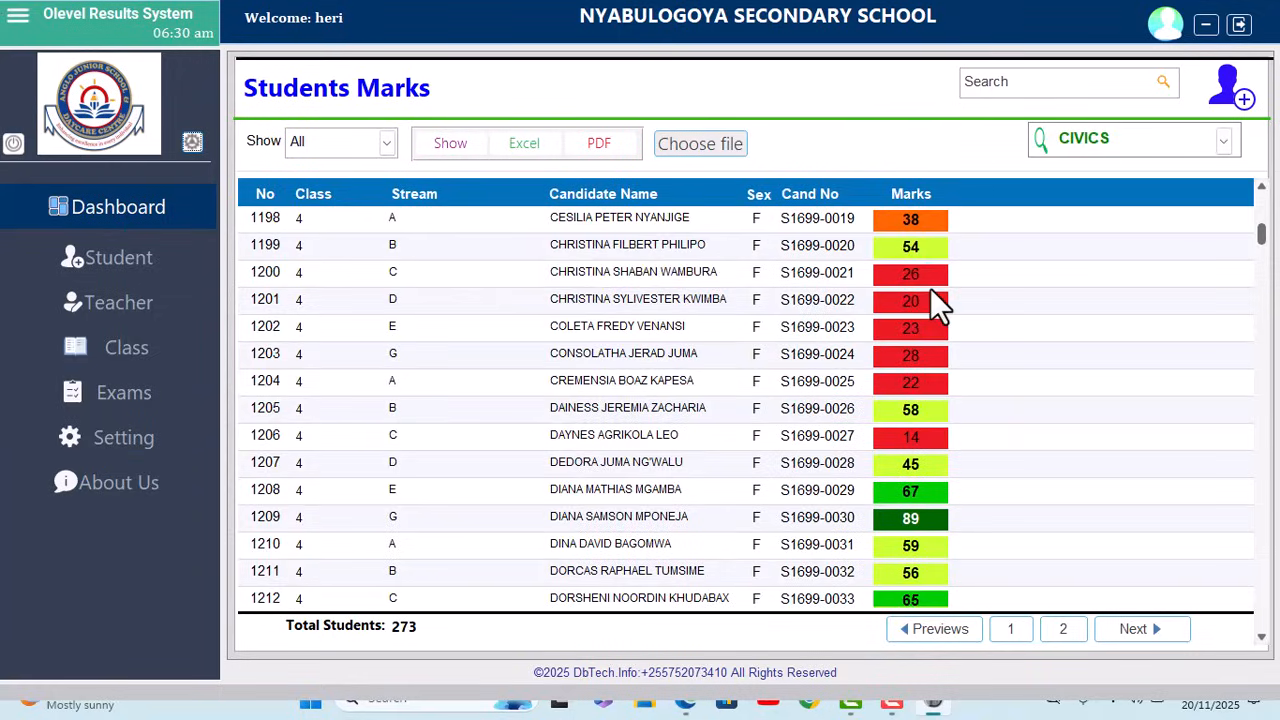
{"action": "scroll", "coordinate": [985, 301], "scroll_direction": "up", "scroll_amount": 2}
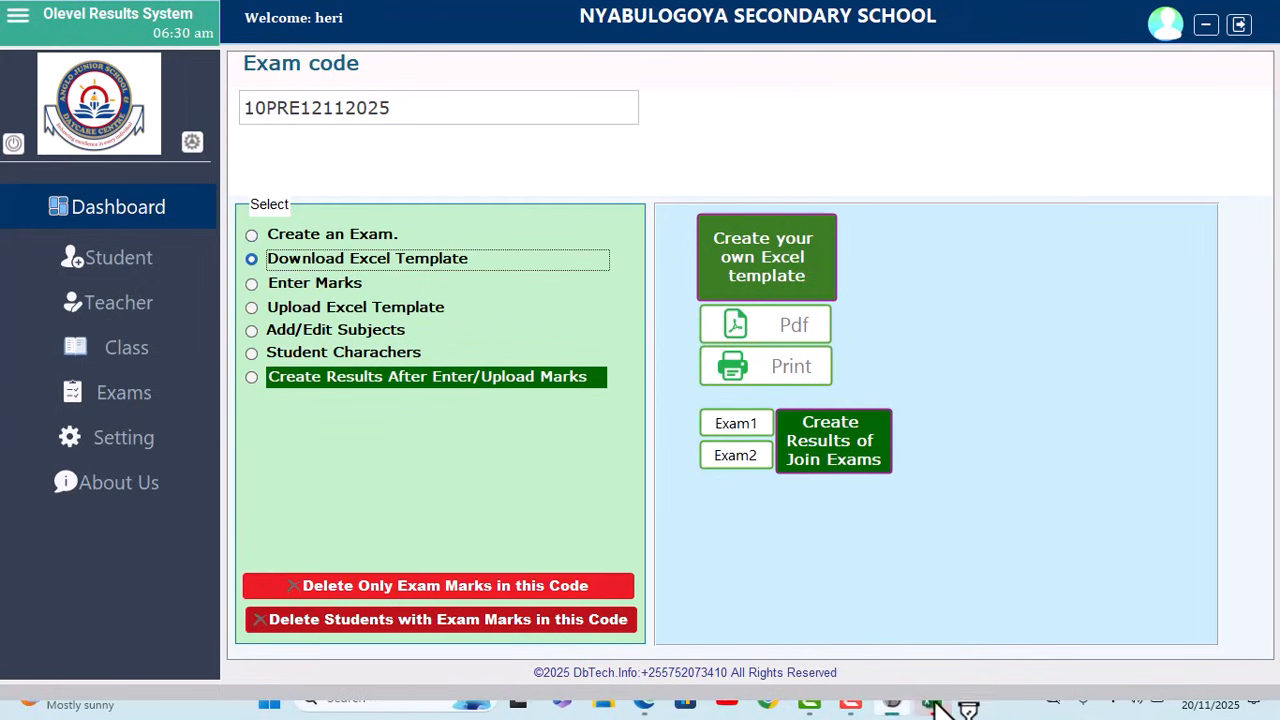
Switch to the exam's marks template in Excel and examine the candidate list and its subject columns
{"action": "left_click", "coordinate": [933, 704]}
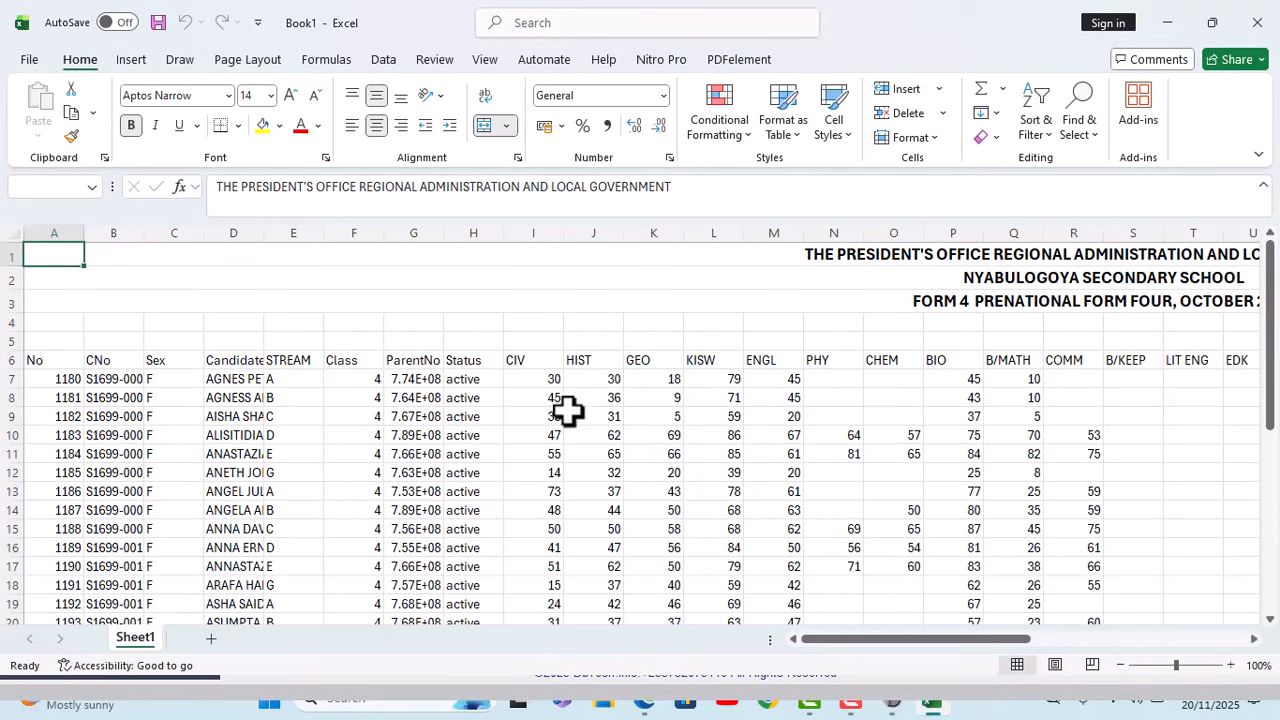
{"action": "scroll", "coordinate": [535, 478], "scroll_direction": "down", "scroll_amount": 9}
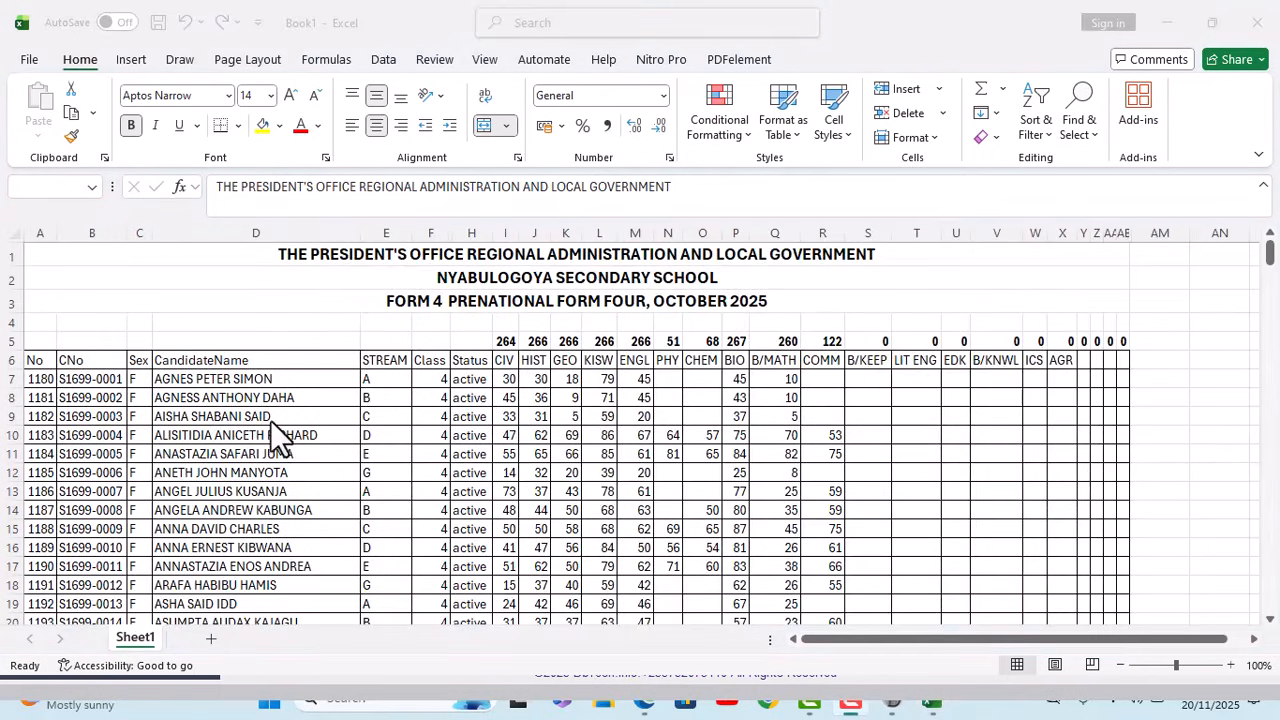
{"action": "scroll", "coordinate": [345, 388], "scroll_direction": "down", "scroll_amount": 2}
{"action": "scroll", "coordinate": [350, 390], "scroll_direction": "up", "scroll_amount": 2}
{"action": "scroll", "coordinate": [590, 452], "scroll_direction": "down", "scroll_amount": 1}
{"action": "scroll", "coordinate": [560, 382], "scroll_direction": "up", "scroll_amount": 1}
Inspect the first candidate's marks from HIST to ENGL and the B/KEEP and LIT ENG cells in the same row
{"action": "left_click_drag", "start_coordinate": [540, 379], "coordinate": [619, 386]}
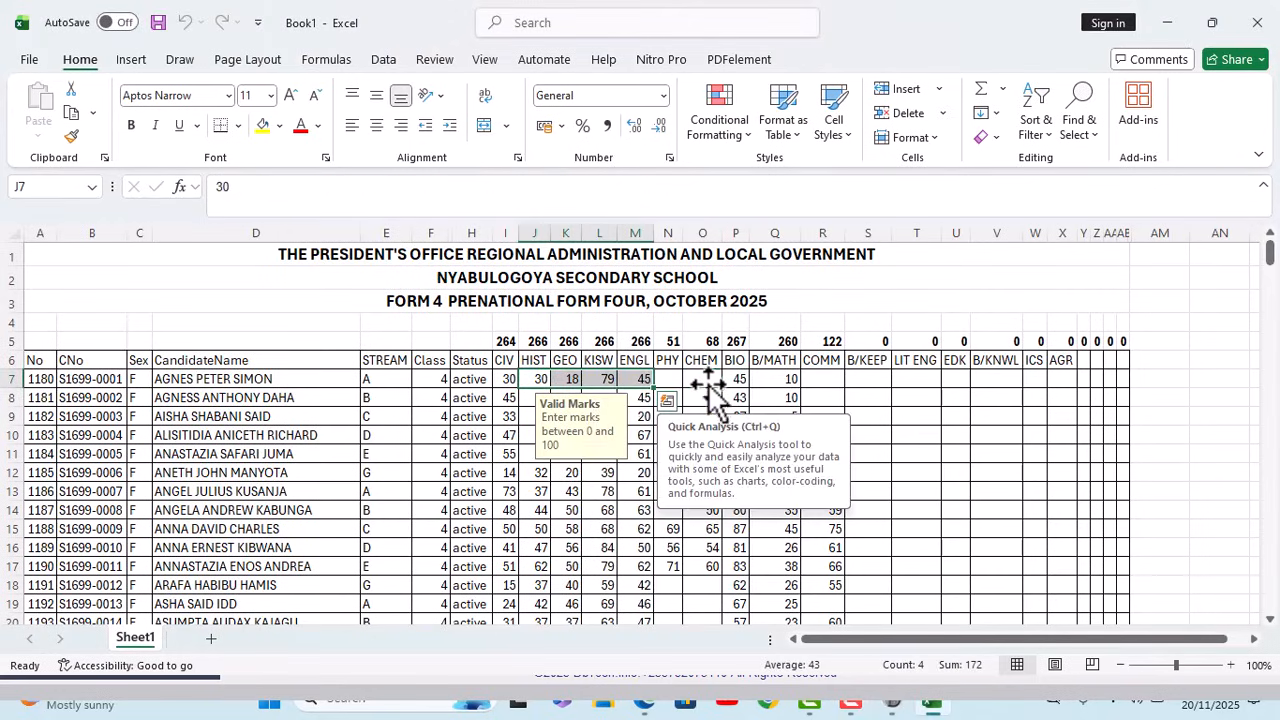
{"action": "left_click", "coordinate": [868, 386]}
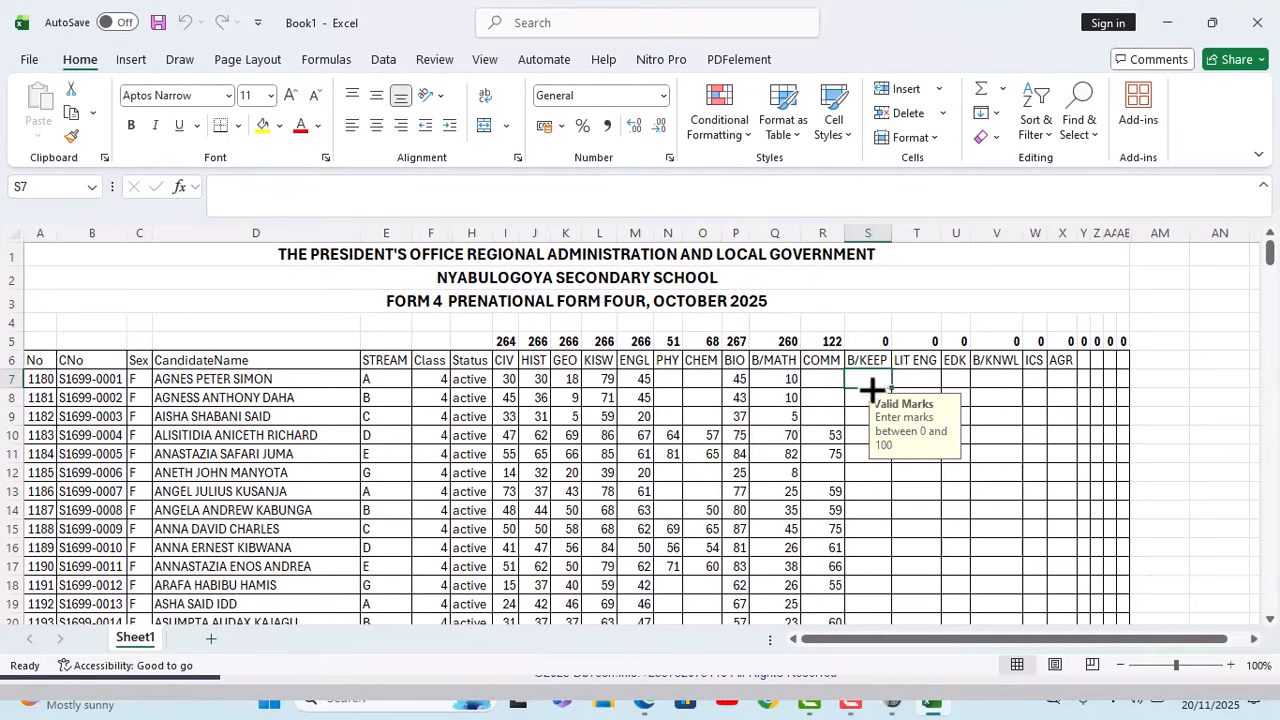
{"action": "left_click", "coordinate": [912, 384]}
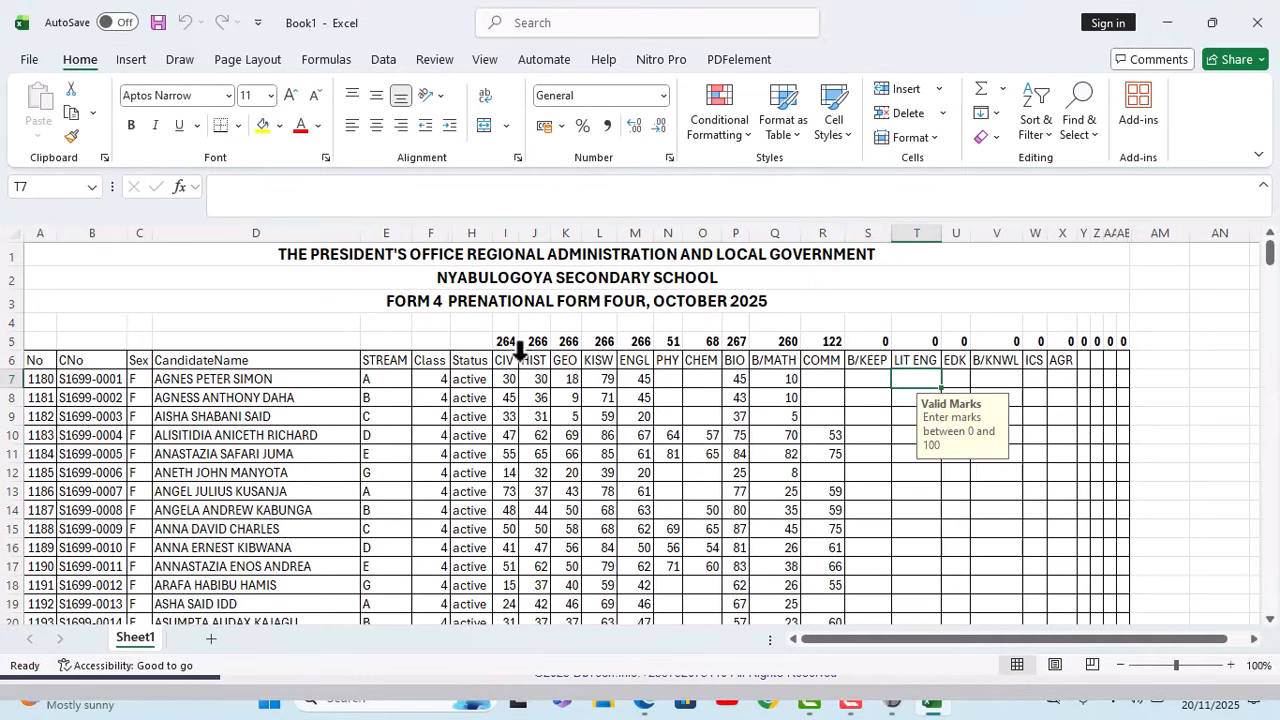
Examine the subject columns from CIV to LIT ENG and the full list of candidates in the marks template
{"action": "left_click_drag", "start_coordinate": [512, 352], "coordinate": [919, 370]}
{"action": "scroll", "coordinate": [567, 458], "scroll_direction": "down", "scroll_amount": 1}
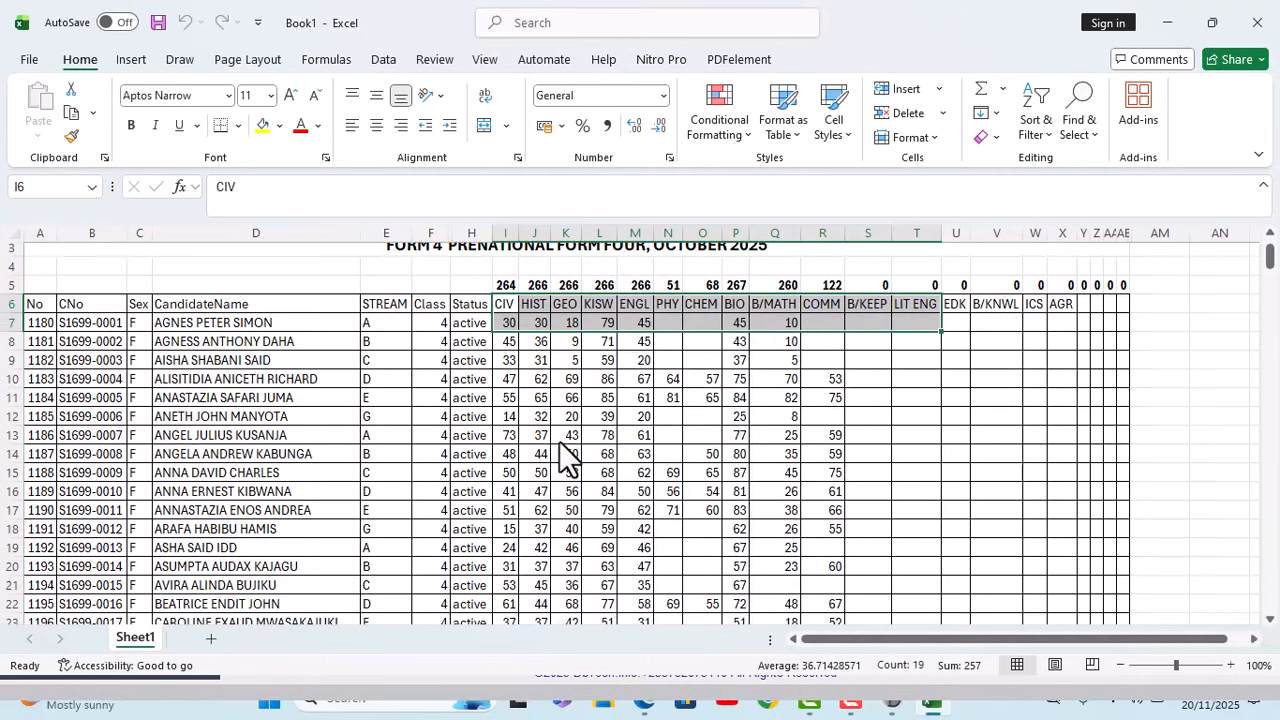
{"action": "scroll", "coordinate": [567, 458], "scroll_direction": "down", "scroll_amount": 1}
{"action": "left_click_drag", "start_coordinate": [444, 266], "coordinate": [430, 601]}
{"action": "scroll", "coordinate": [505, 520], "scroll_direction": "down", "scroll_amount": 13}
{"action": "scroll", "coordinate": [505, 517], "scroll_direction": "down", "scroll_amount": 8}
{"action": "scroll", "coordinate": [508, 500], "scroll_direction": "up", "scroll_amount": 19}
{"action": "scroll", "coordinate": [510, 450], "scroll_direction": "up", "scroll_amount": 4}
Check the first candidate's cells from HIST to PHY, and close the workbook to return to the results system
{"action": "left_click", "coordinate": [530, 379]}
{"action": "key", "text": "Right"}
{"action": "key", "text": "Right"}
{"action": "key", "text": "Right"}
{"action": "key", "text": "Right"}
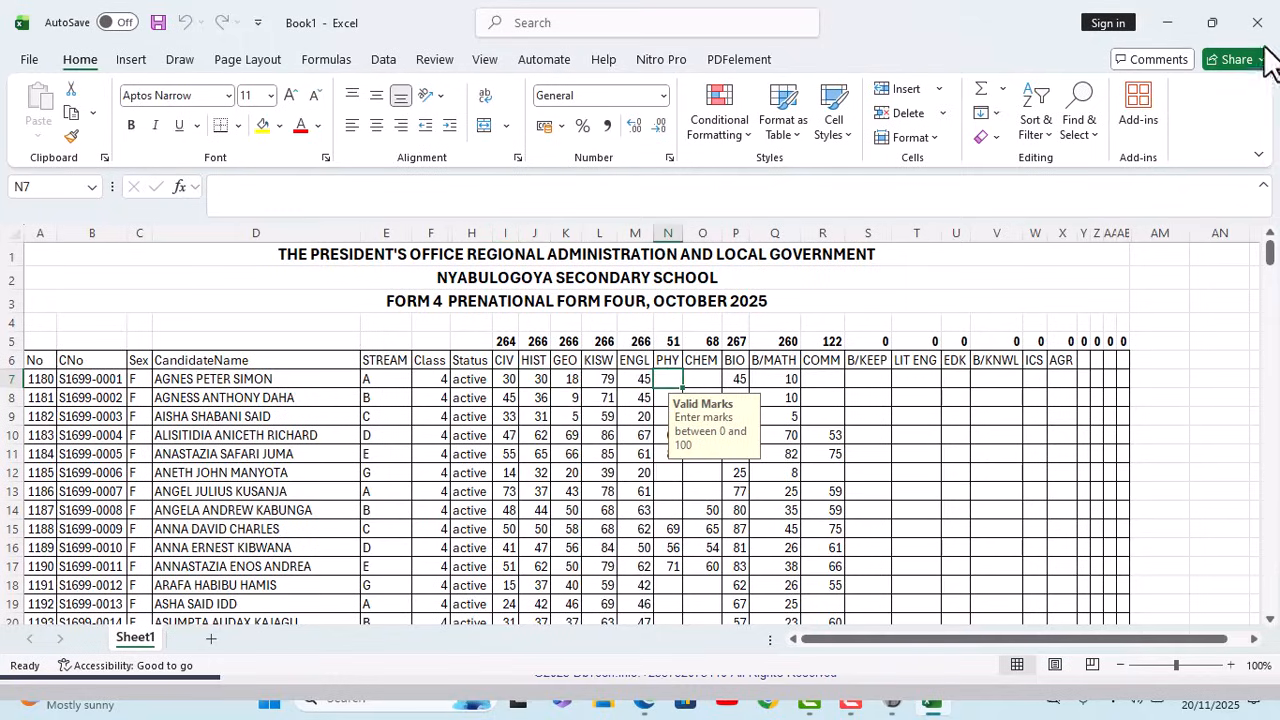
{"action": "left_click", "coordinate": [1257, 22]}
{"action": "left_click", "coordinate": [663, 371]}
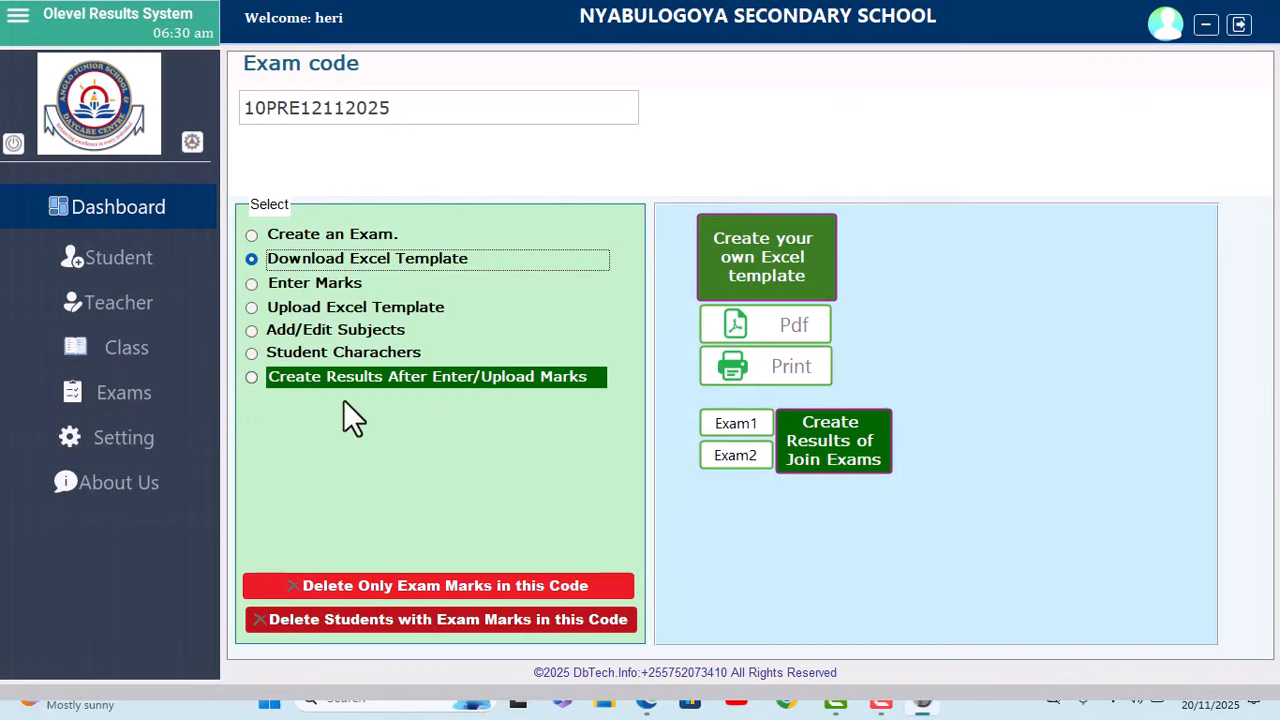
Open the Excel template upload for the exam, cancel it, and choose Add/Edit Subjects
{"action": "left_click", "coordinate": [252, 309]}
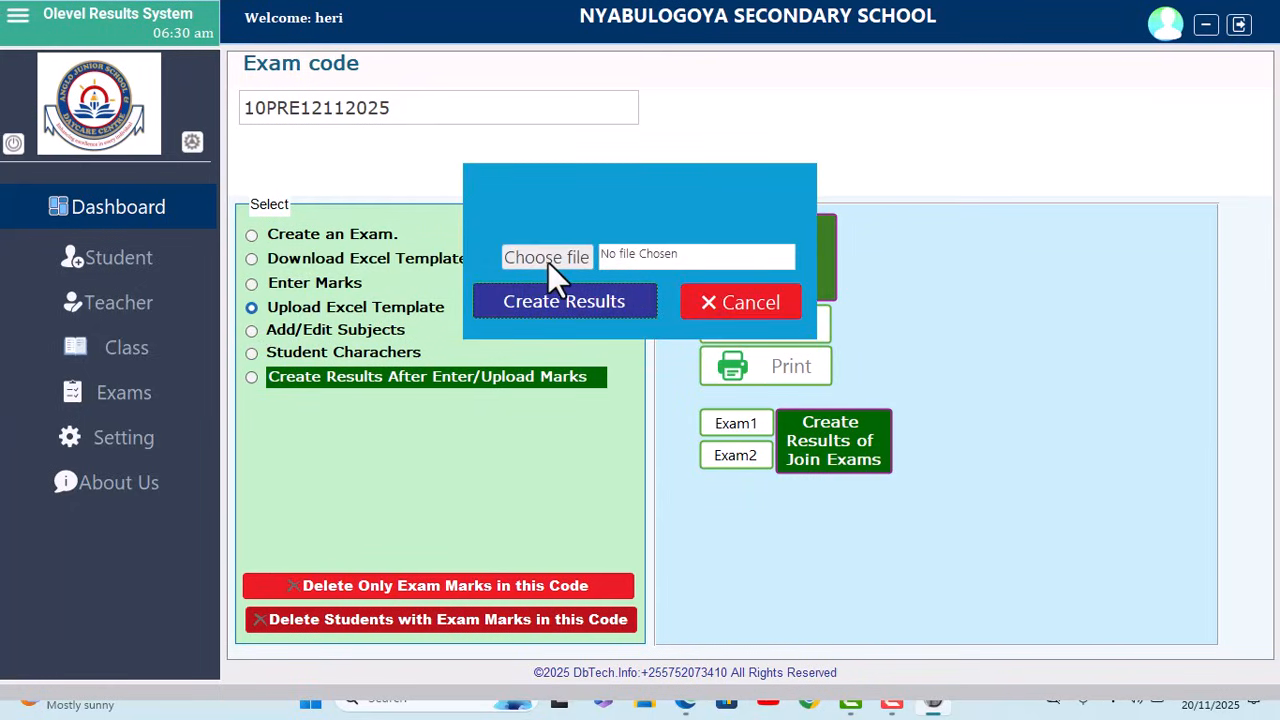
{"action": "left_click", "coordinate": [782, 311]}
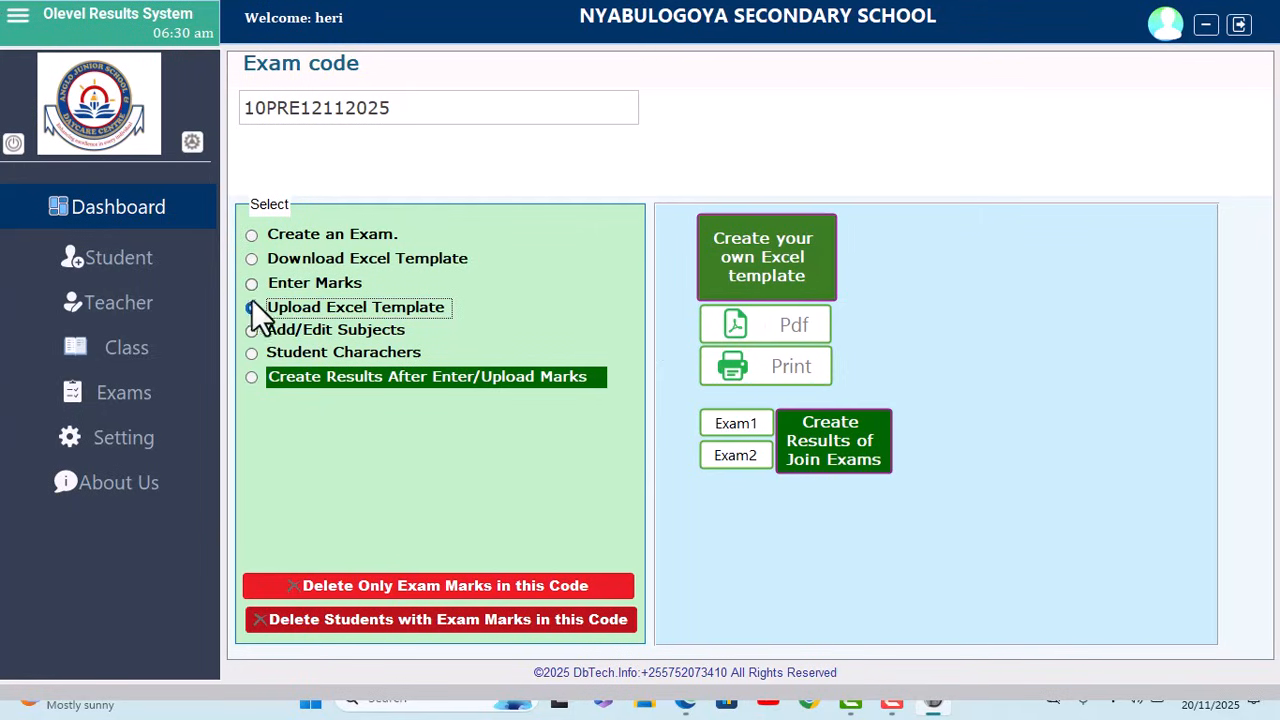
{"action": "left_click", "coordinate": [251, 331]}
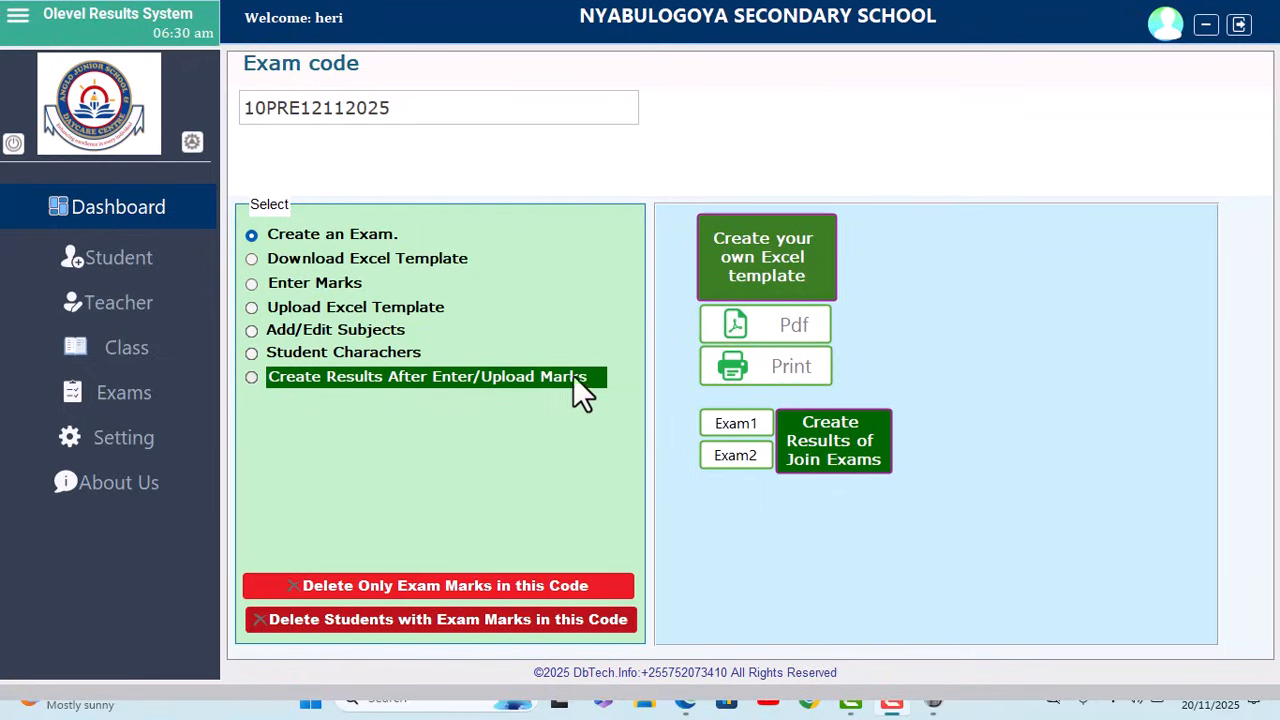
Create the exam results with display mode 3 (Marks + Grade) and SMS results mode 2 (Marks + Grade)
{"action": "left_click", "coordinate": [250, 378]}
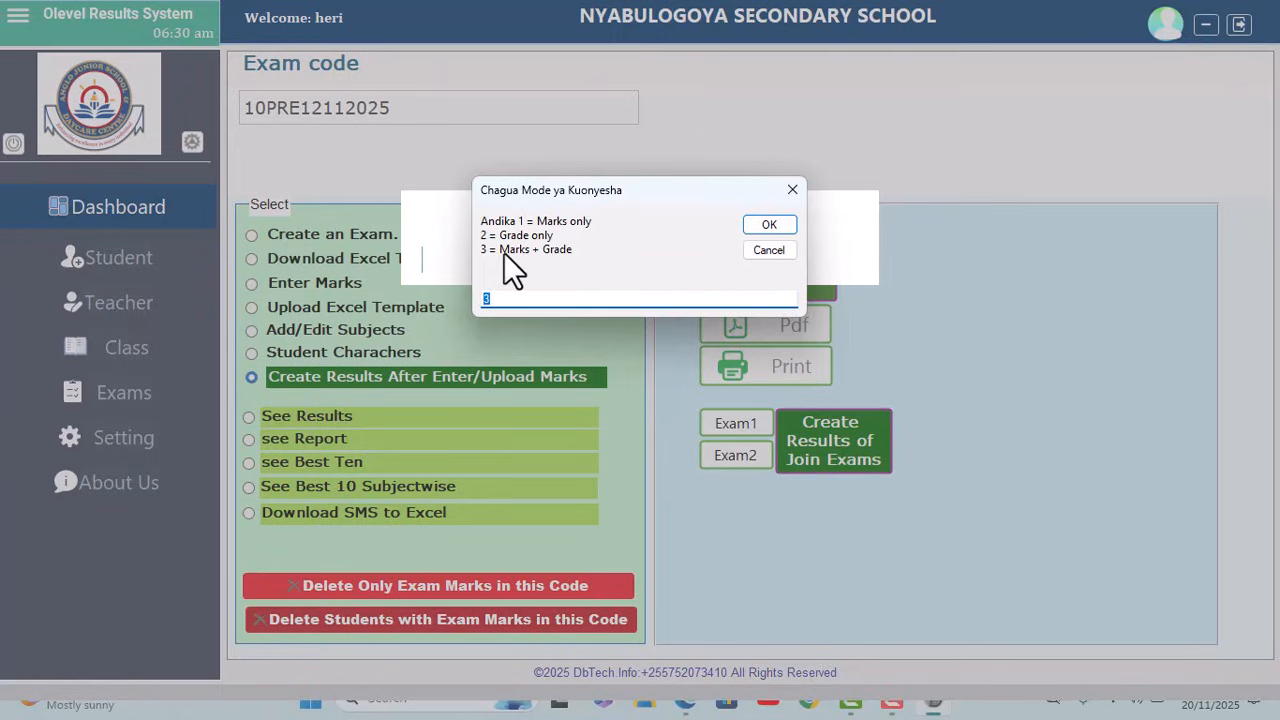
{"action": "left_click", "coordinate": [489, 299]}
{"action": "left_click", "coordinate": [776, 229]}
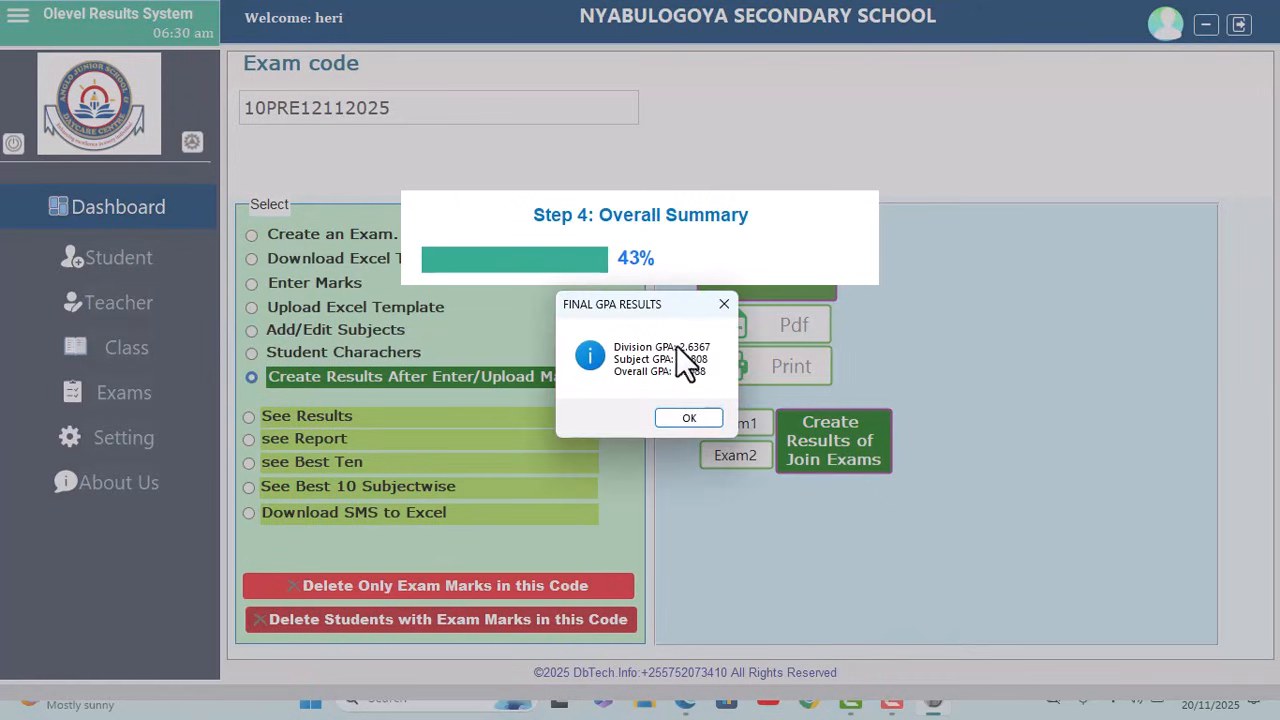
{"action": "left_click", "coordinate": [661, 418]}
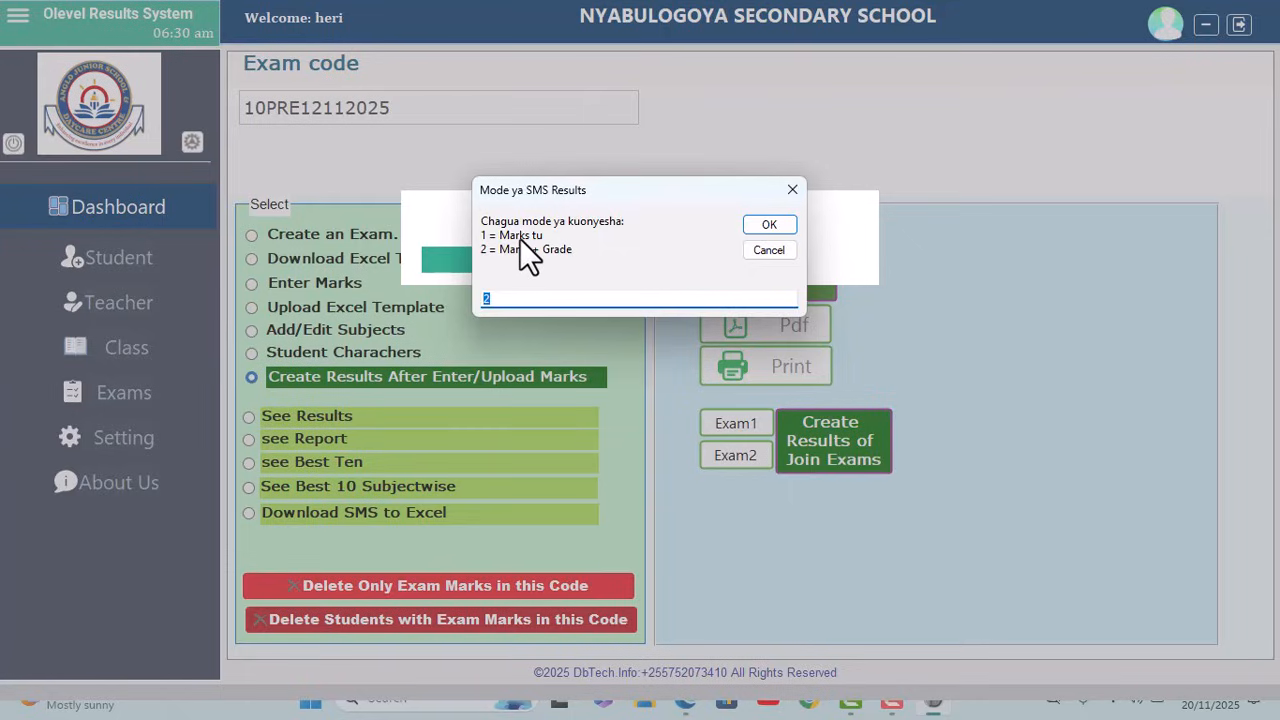
{"action": "left_click", "coordinate": [499, 300]}
{"action": "left_click", "coordinate": [766, 225]}
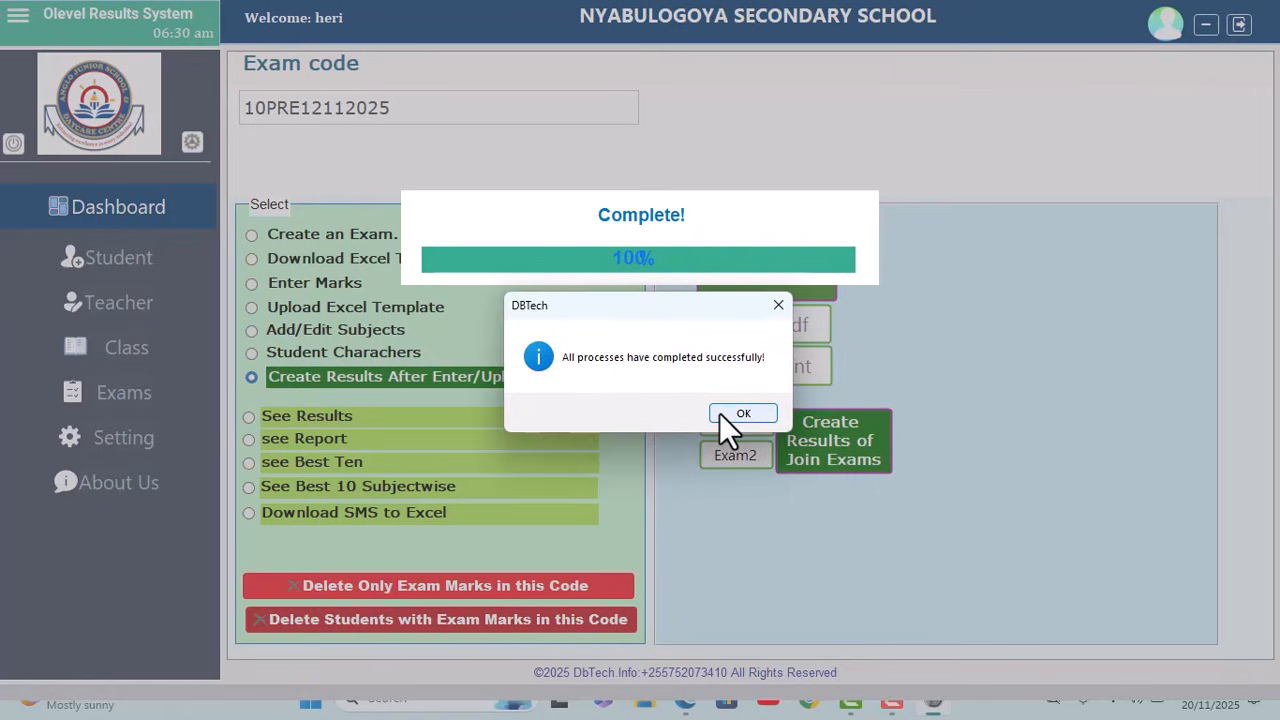
{"action": "left_click", "coordinate": [719, 413]}
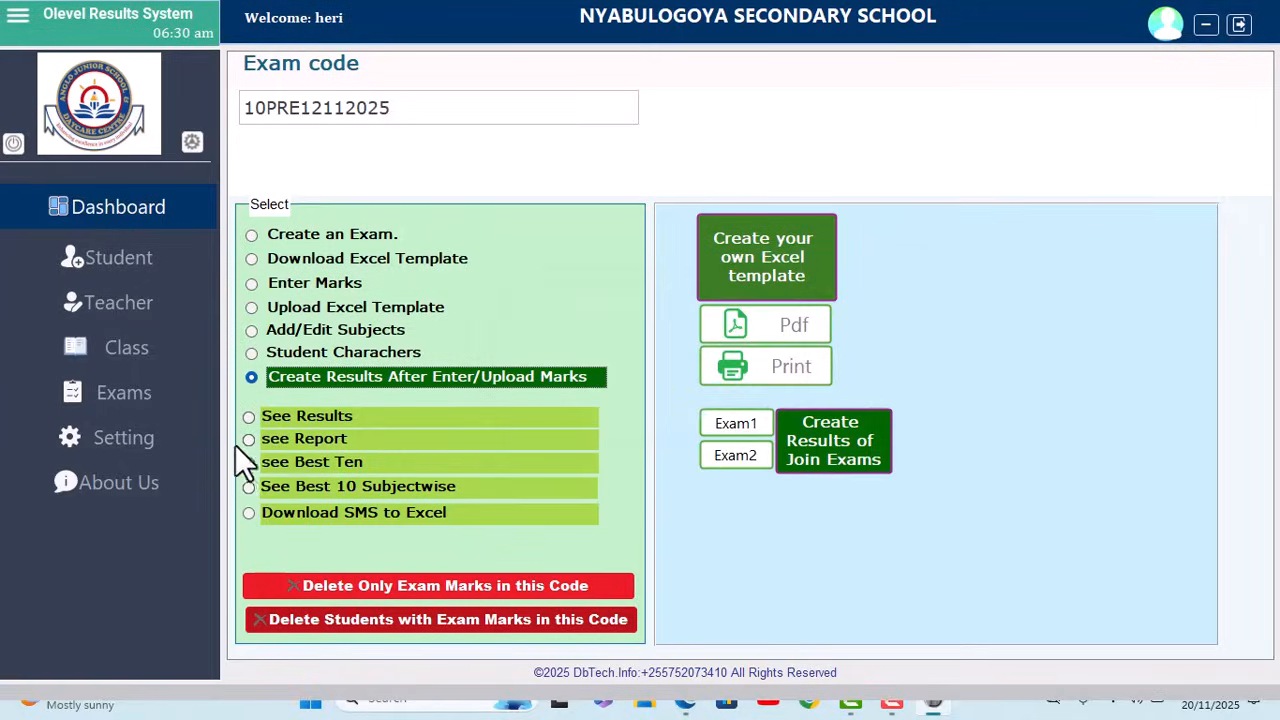
Open the exam results, examine the division summary, the centre performance page and the last candidates' marks and grades, and close them
{"action": "left_click", "coordinate": [248, 416]}
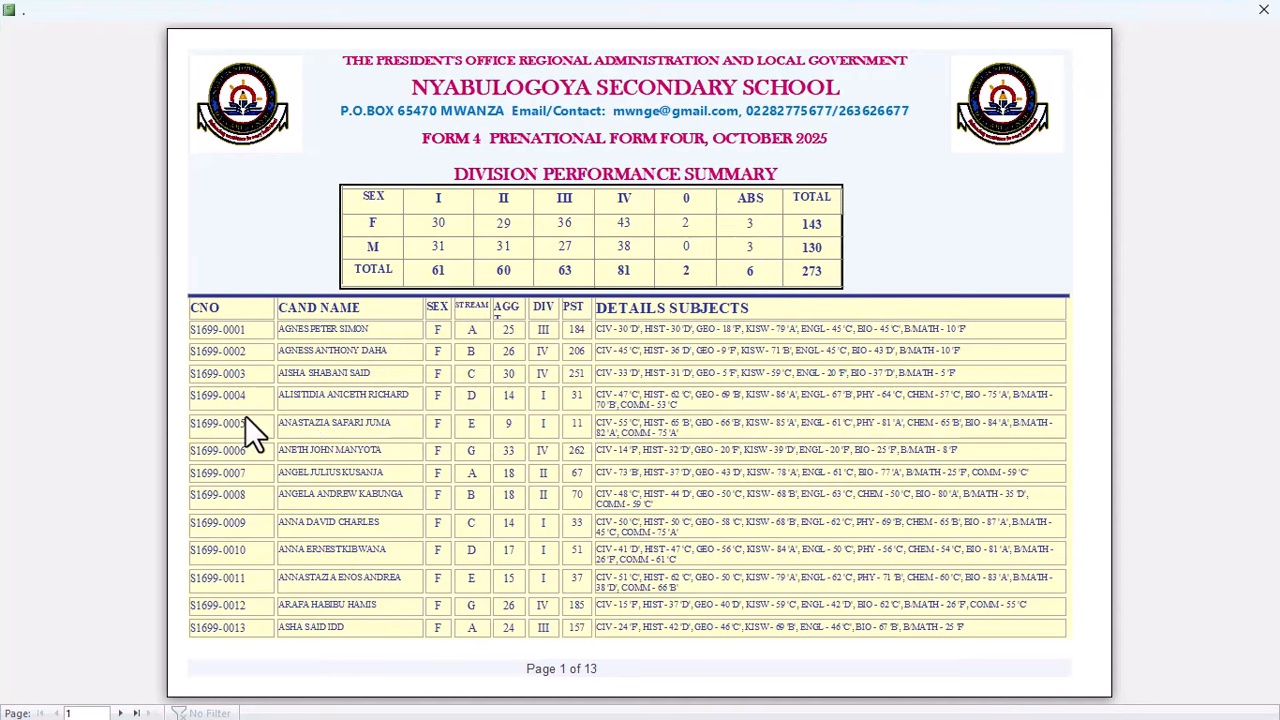
{"action": "left_click", "coordinate": [392, 418]}
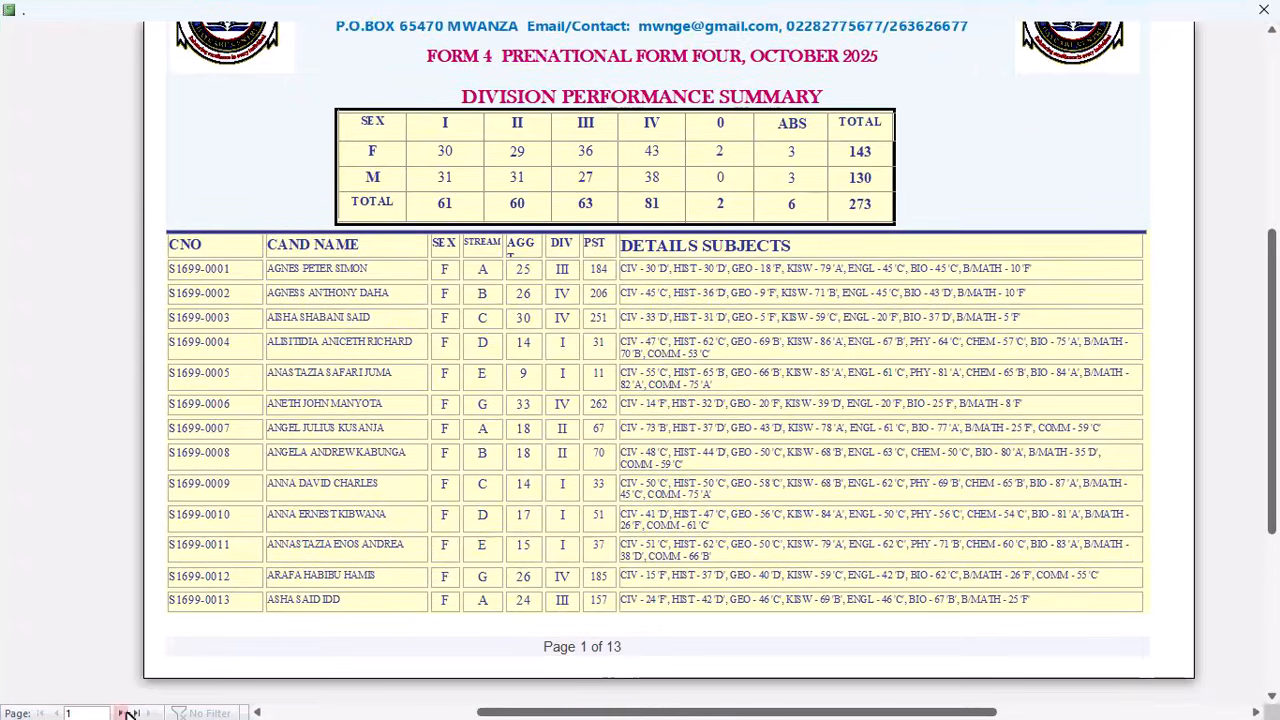
{"action": "left_click", "coordinate": [135, 713]}
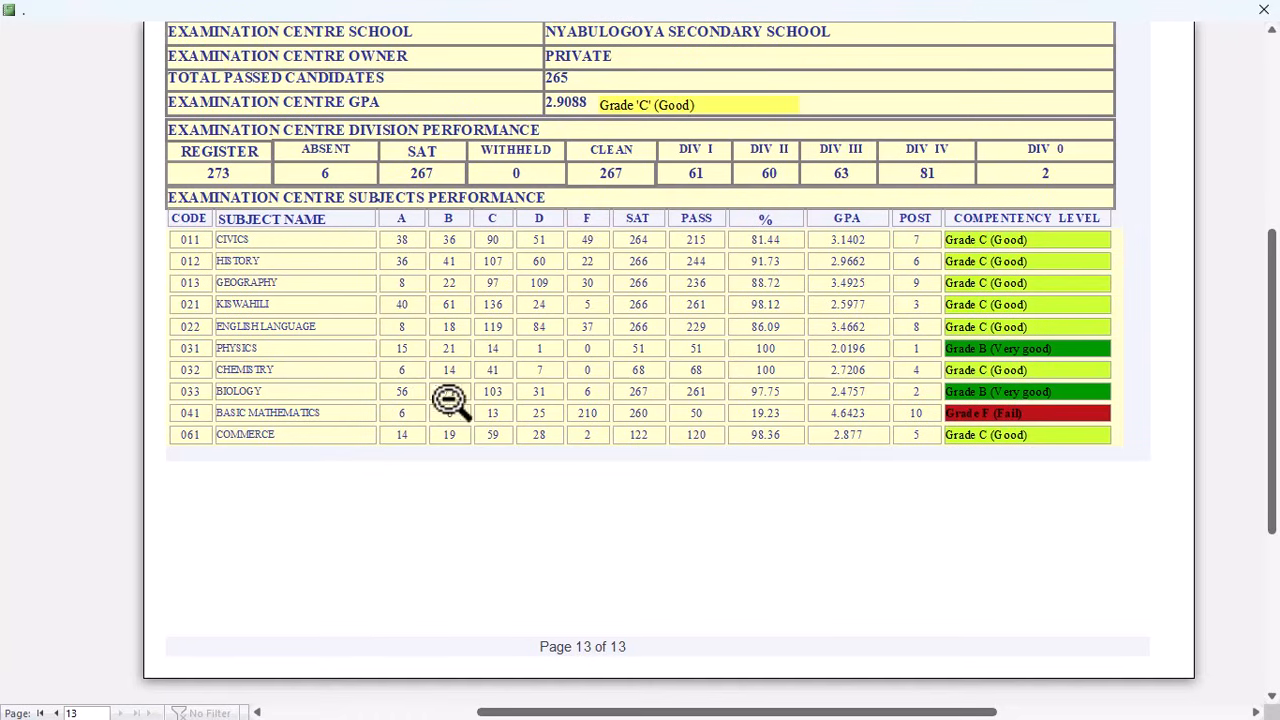
{"action": "scroll", "coordinate": [543, 335], "scroll_direction": "up", "scroll_amount": 2}
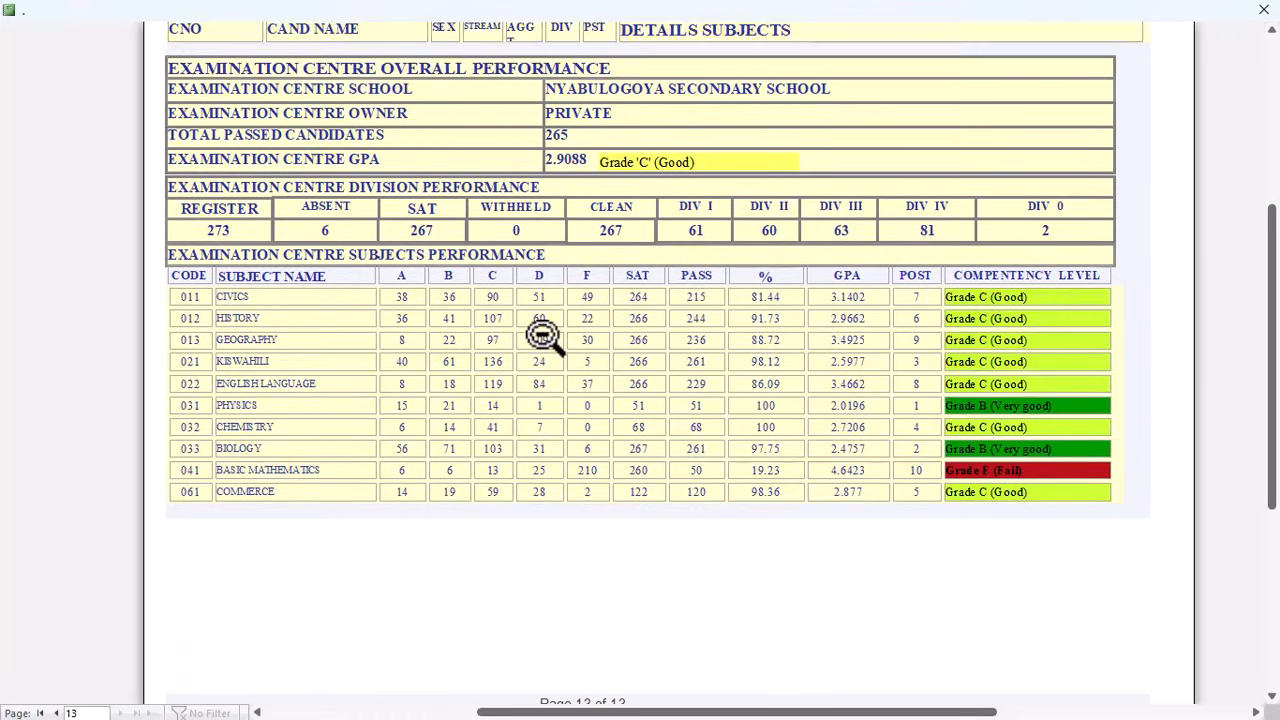
{"action": "left_click", "coordinate": [54, 713]}
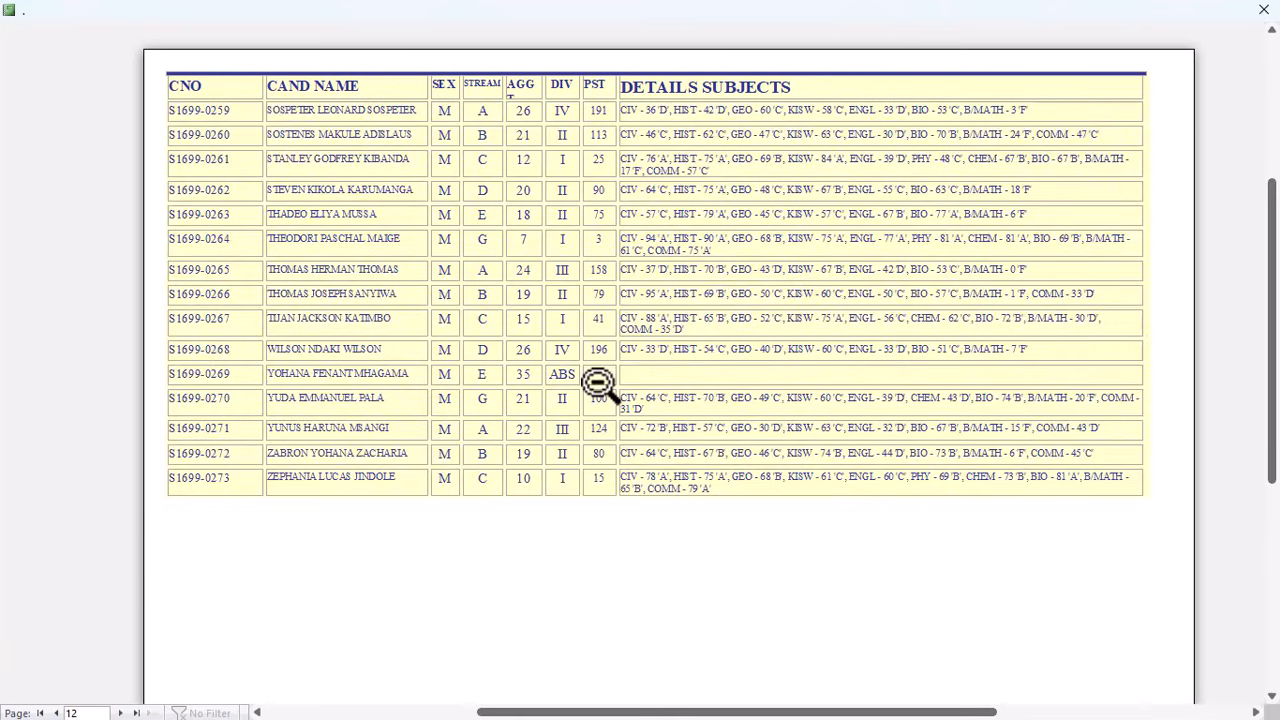
{"action": "left_click", "coordinate": [597, 380]}
{"action": "left_click", "coordinate": [550, 339]}
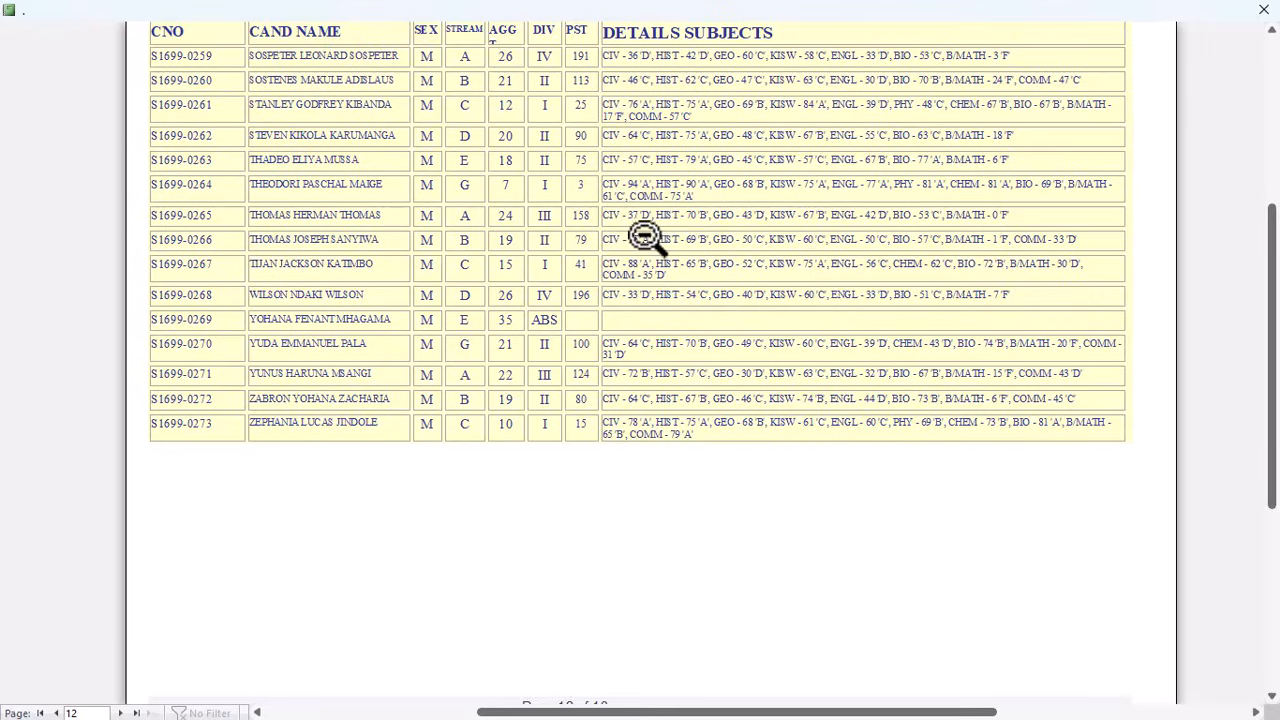
{"action": "left_click", "coordinate": [1262, 12]}
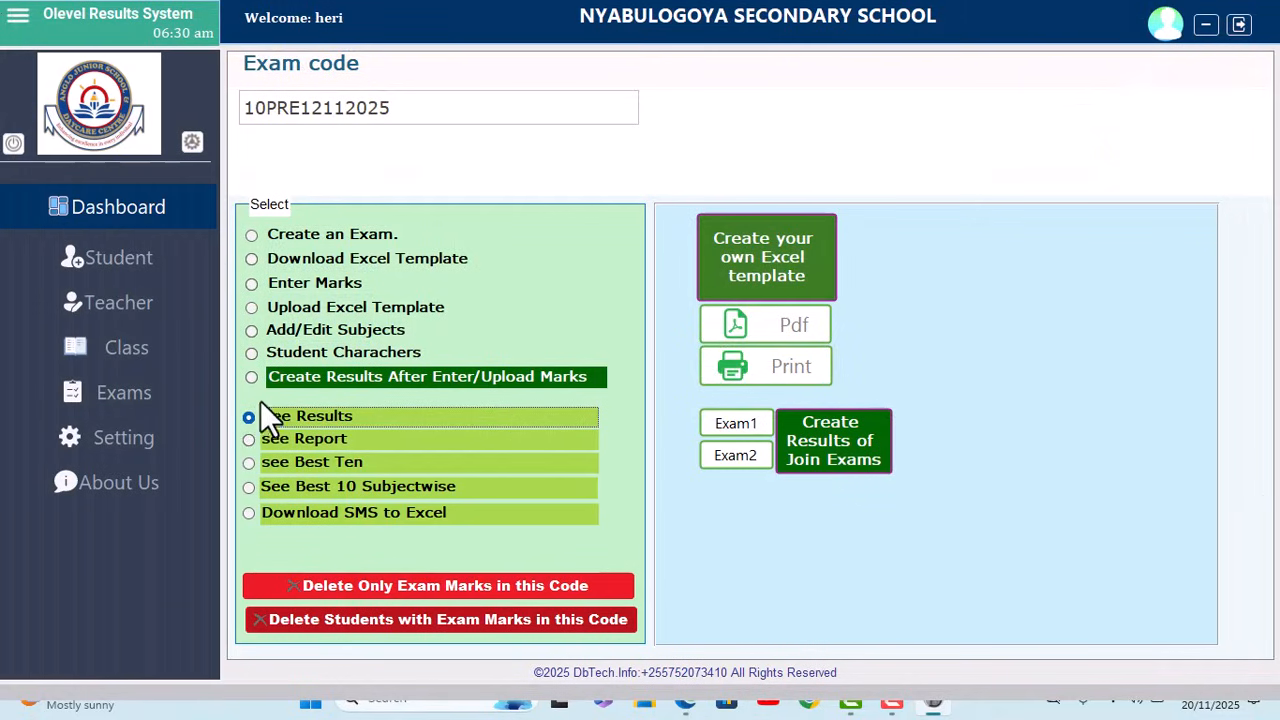
Recreate the exam results with display mode 2 (Grade only) and SMS results mode 1 (Marks tu)
{"action": "left_click", "coordinate": [251, 377]}
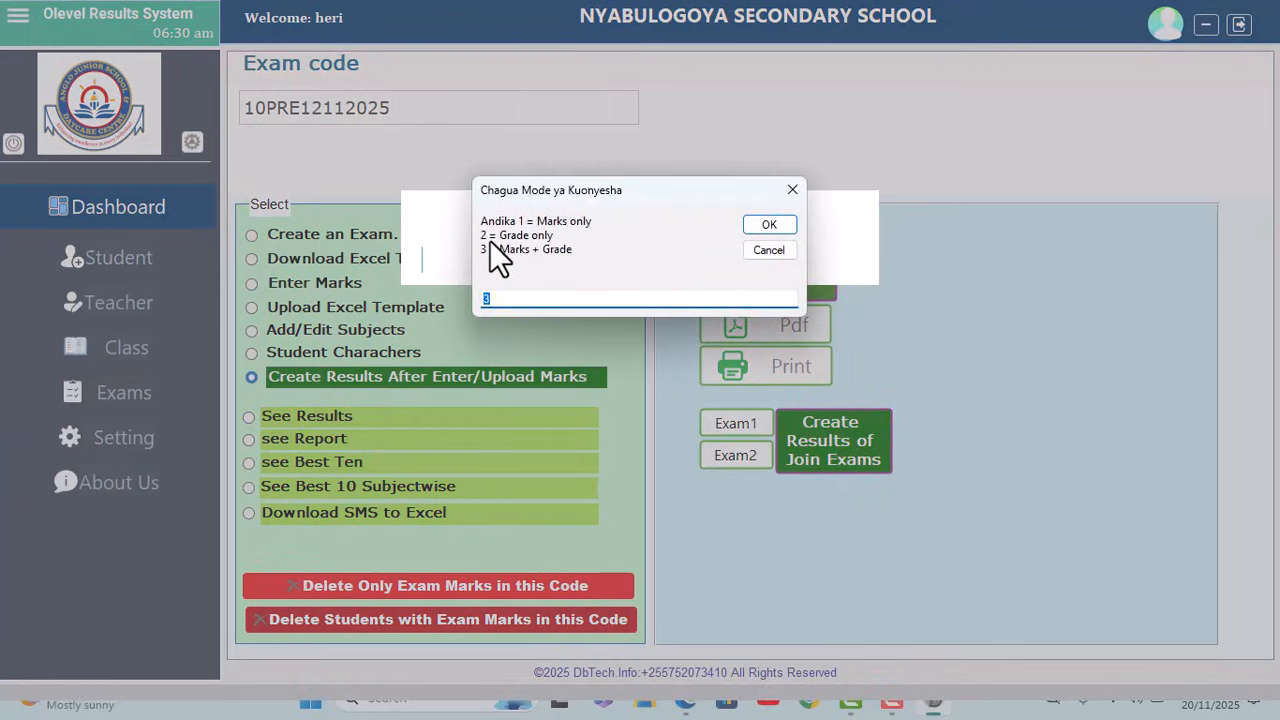
{"action": "key", "text": "BackSpace"}
{"action": "left_click", "coordinate": [757, 225]}
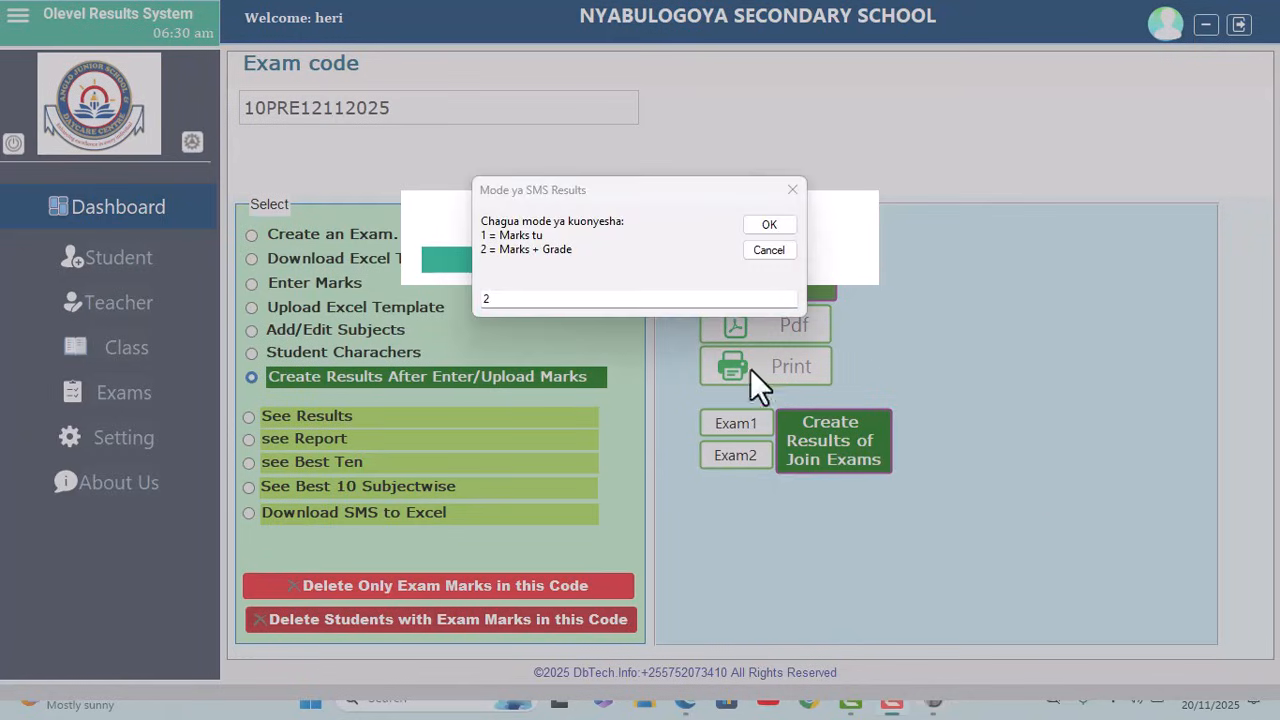
{"action": "double_click", "coordinate": [508, 299]}
{"action": "type", "text": "1"}
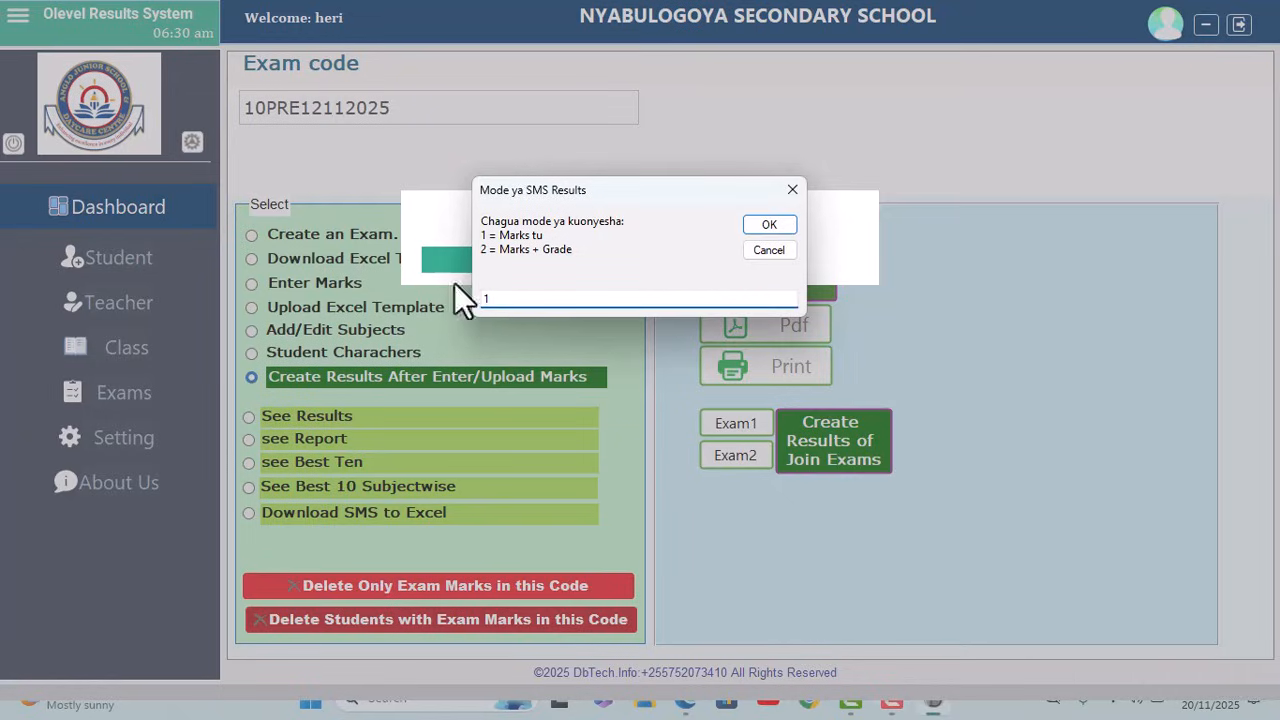
{"action": "left_click", "coordinate": [772, 228]}
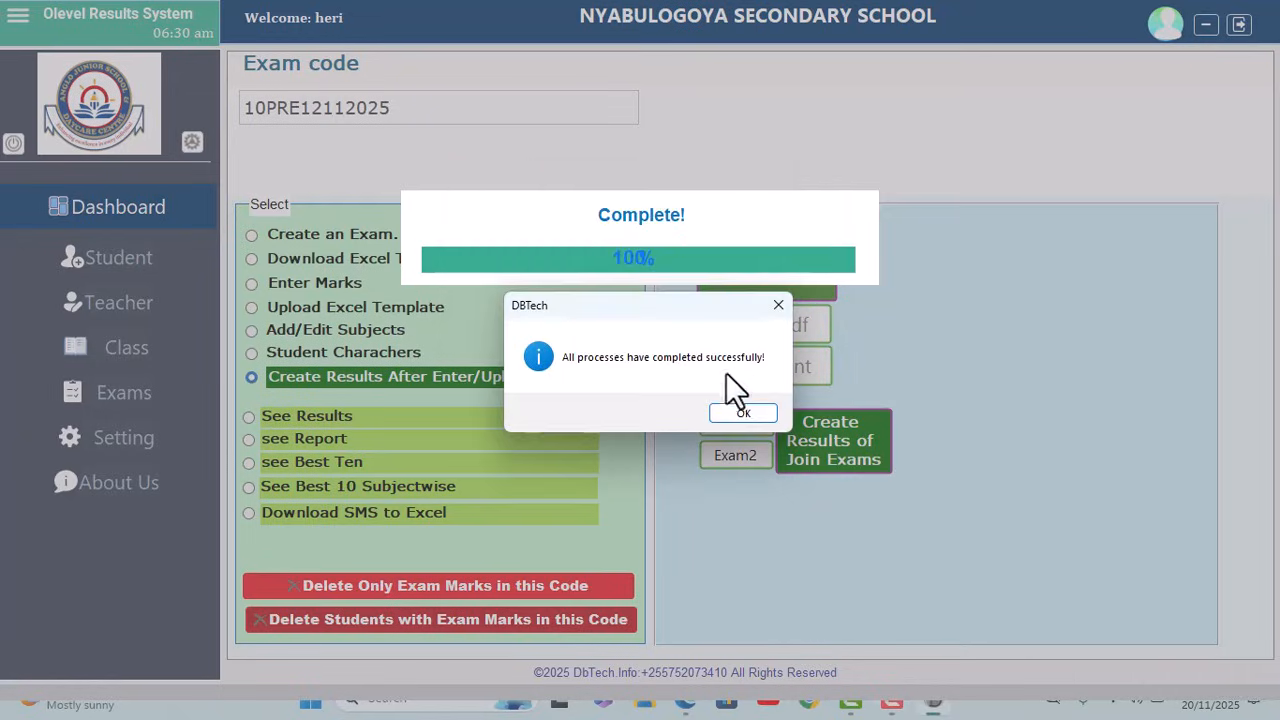
{"action": "left_click", "coordinate": [731, 412]}
Open the recreated results and examine the candidates' subject grades on the first page and the centre performance on the last page
{"action": "left_click", "coordinate": [246, 417]}
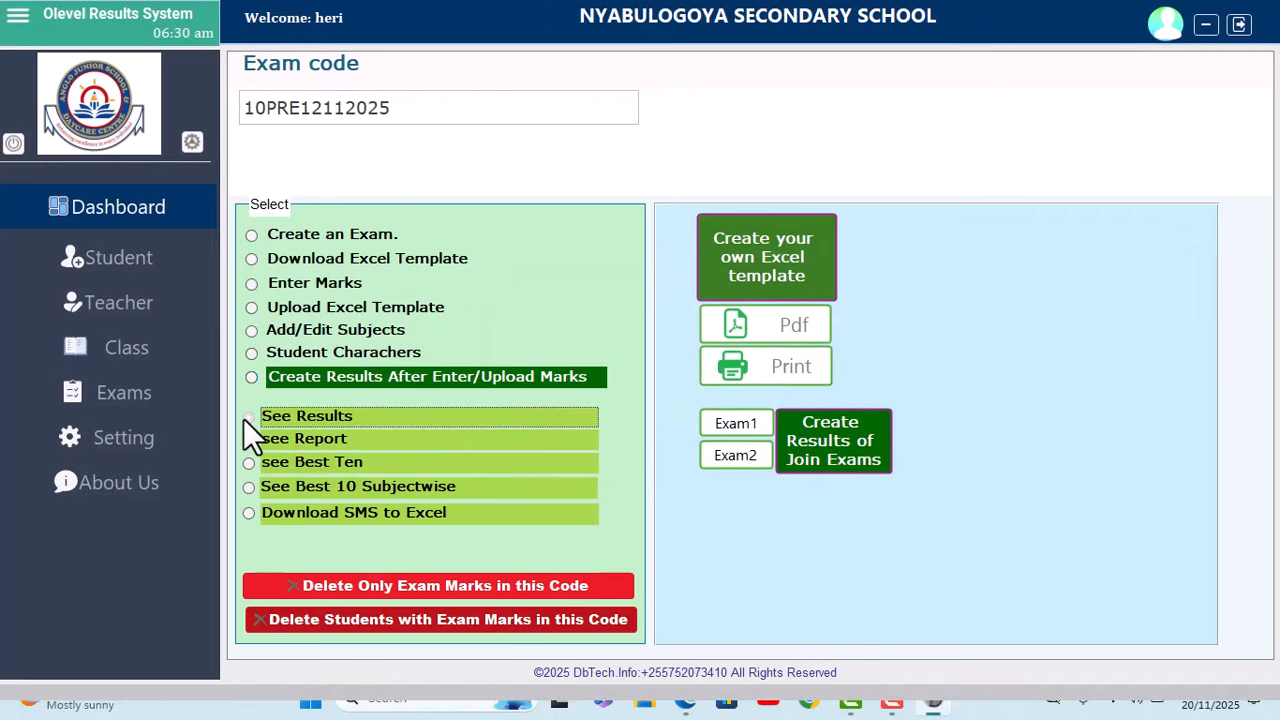
{"action": "left_click", "coordinate": [440, 420]}
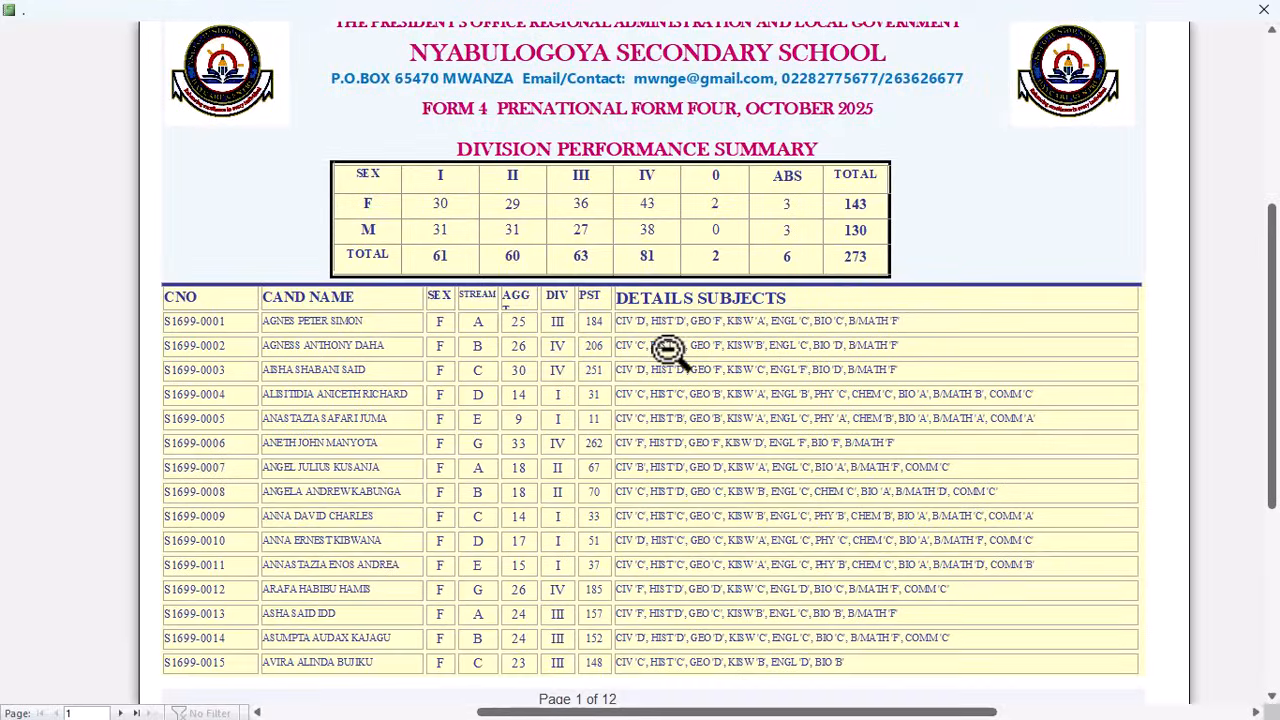
{"action": "scroll", "coordinate": [647, 340], "scroll_direction": "down", "scroll_amount": 3}
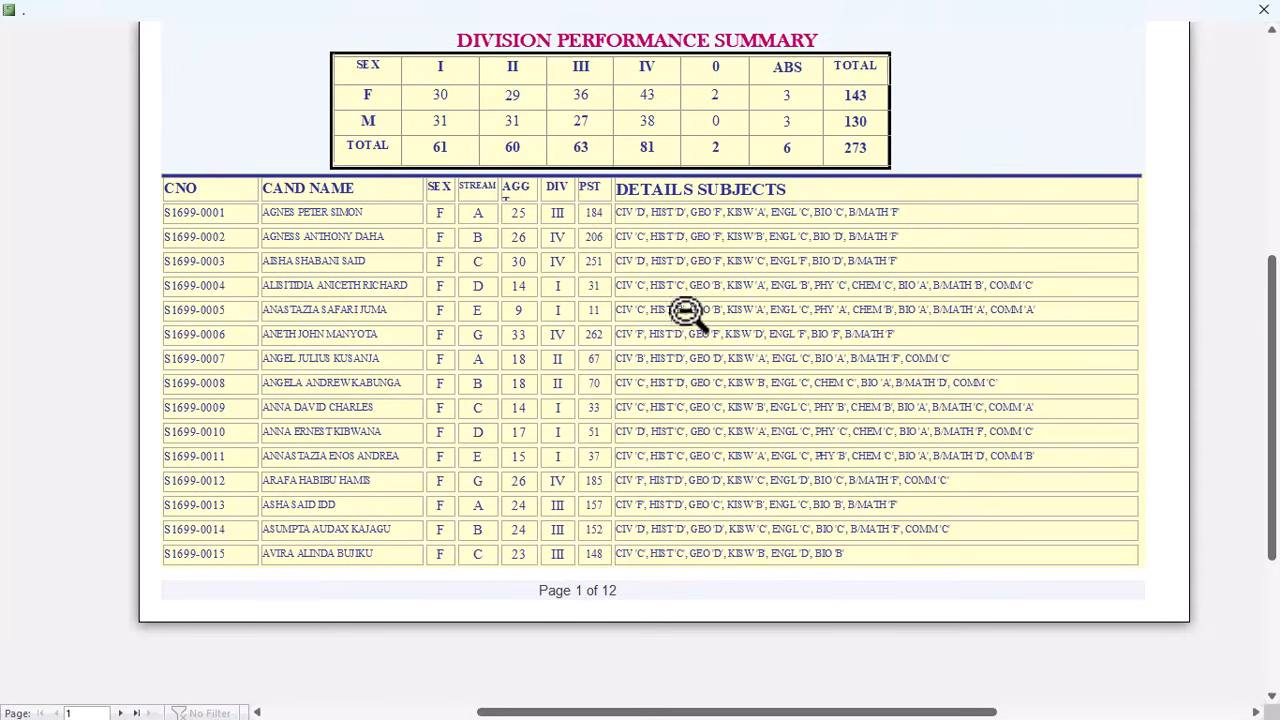
{"action": "left_click", "coordinate": [133, 713]}
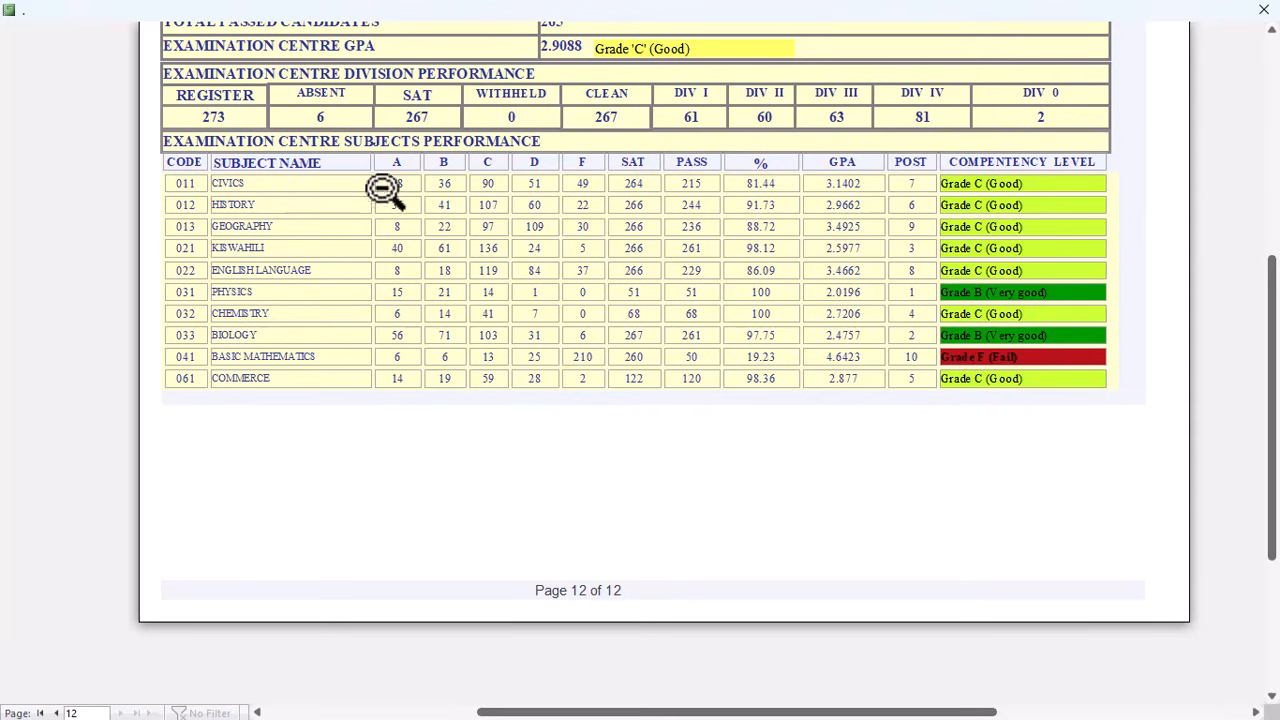
{"action": "scroll", "coordinate": [345, 296], "scroll_direction": "up", "scroll_amount": 2}
{"action": "scroll", "coordinate": [505, 205], "scroll_direction": "up", "scroll_amount": 2}
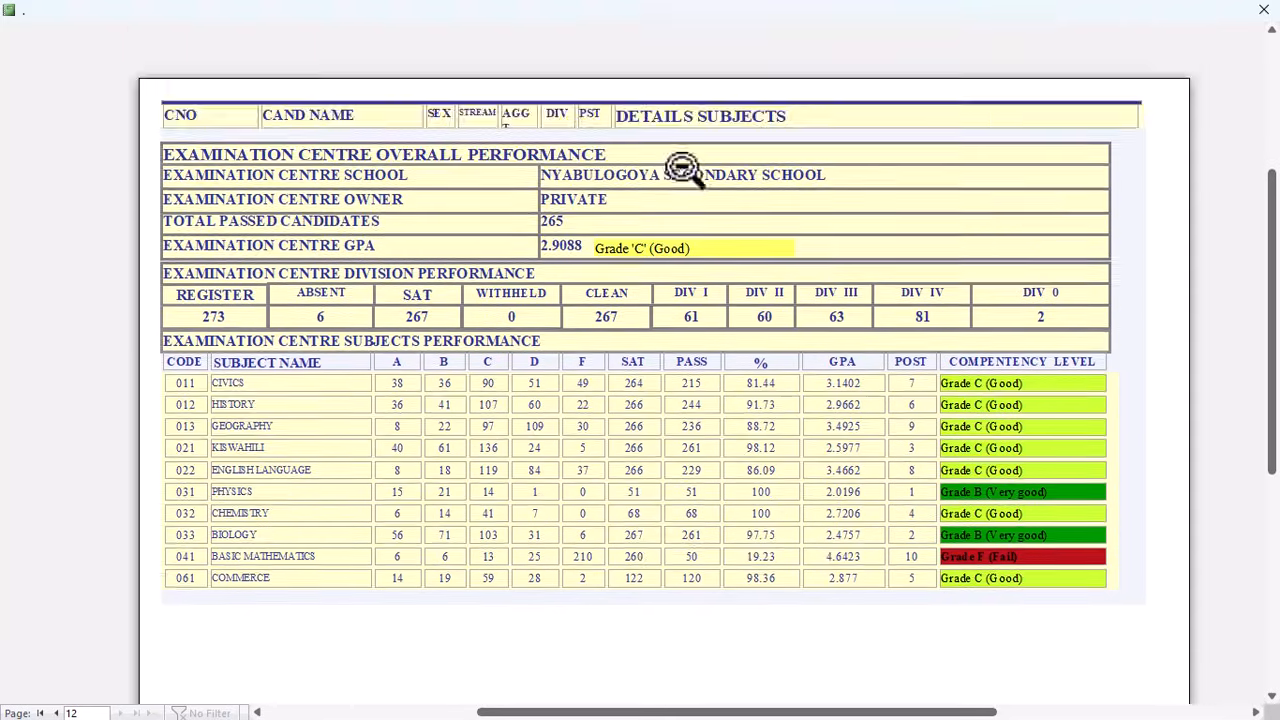
Review the candidates' grades on page 11 of the results and close the results report
{"action": "left_click", "coordinate": [54, 713]}
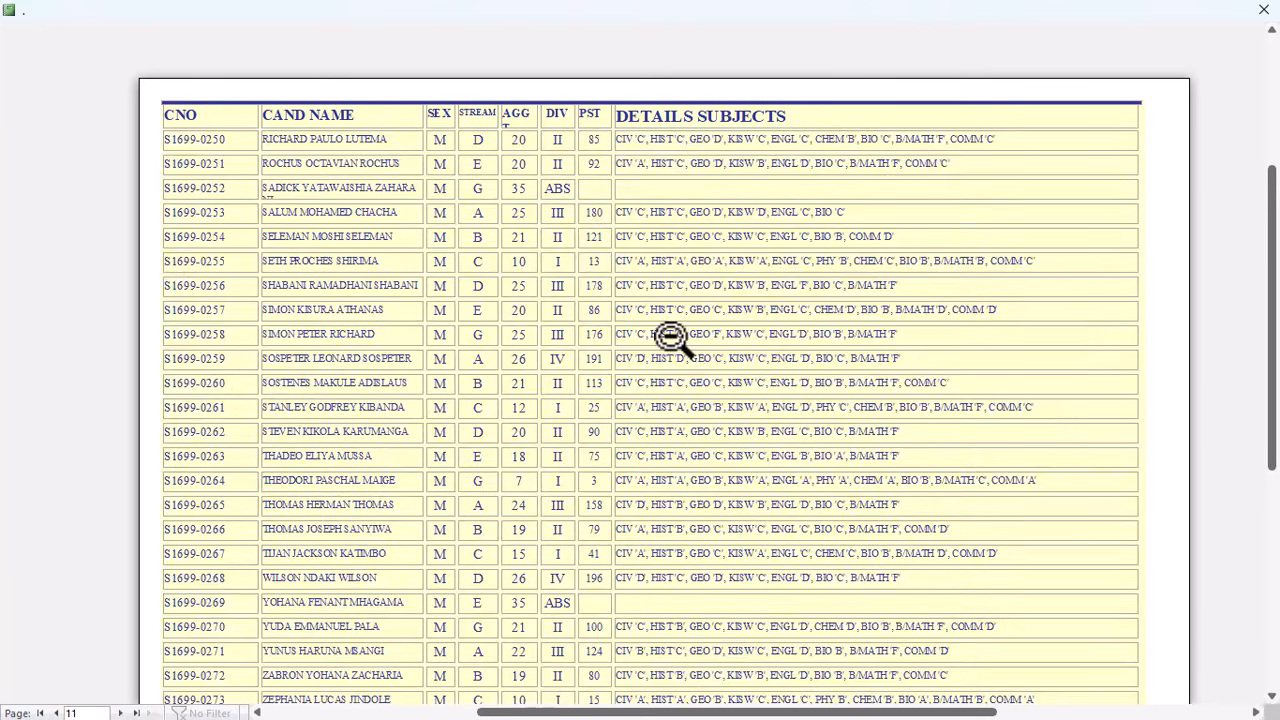
{"action": "scroll", "coordinate": [670, 338], "scroll_direction": "down", "scroll_amount": 3}
{"action": "scroll", "coordinate": [380, 277], "scroll_direction": "down", "scroll_amount": 2}
{"action": "scroll", "coordinate": [529, 297], "scroll_direction": "up", "scroll_amount": 8}
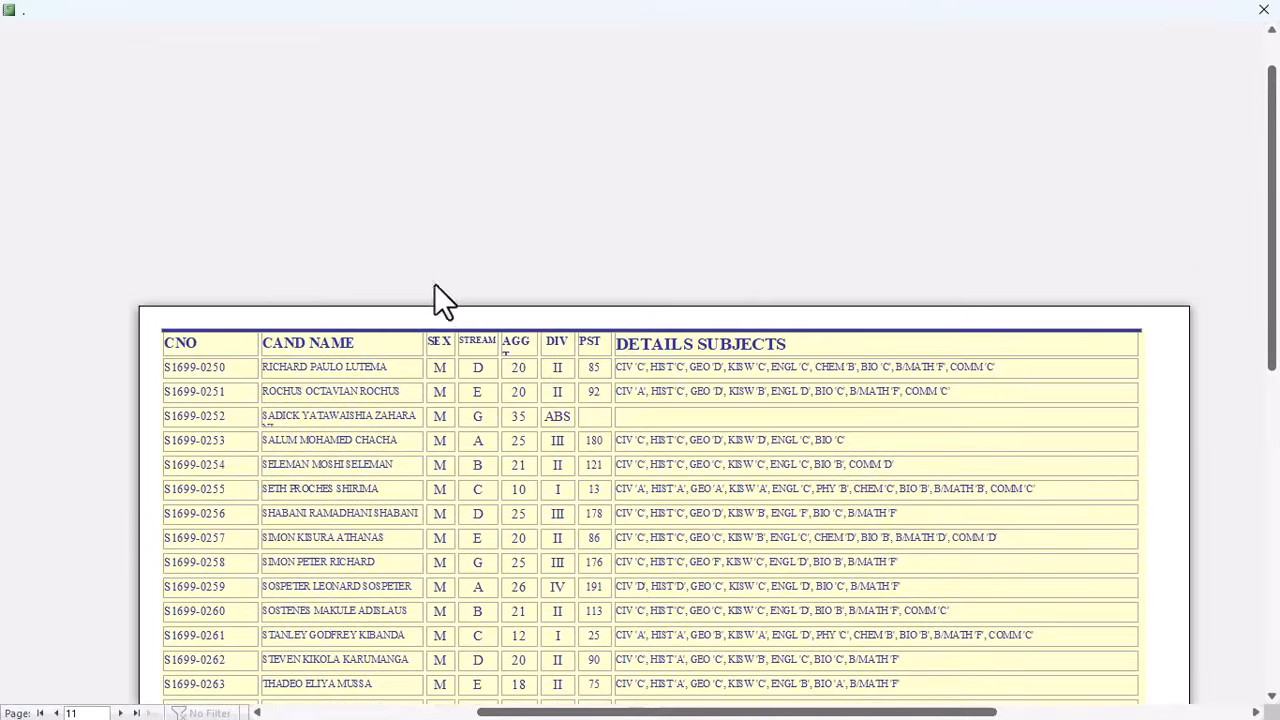
{"action": "left_click", "coordinate": [1263, 9]}
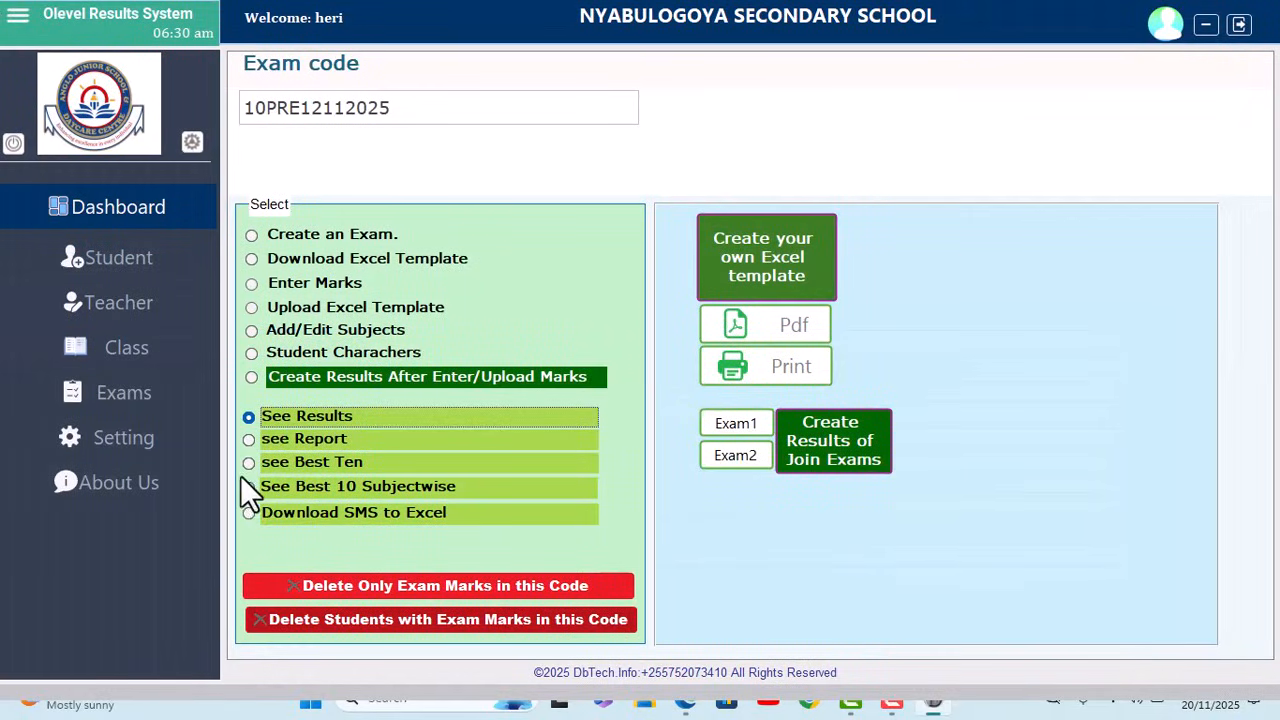
Open the student progress reports and examine the first student's subject marks, grades, positions, overall average and teachers' comments
{"action": "left_click", "coordinate": [250, 443]}
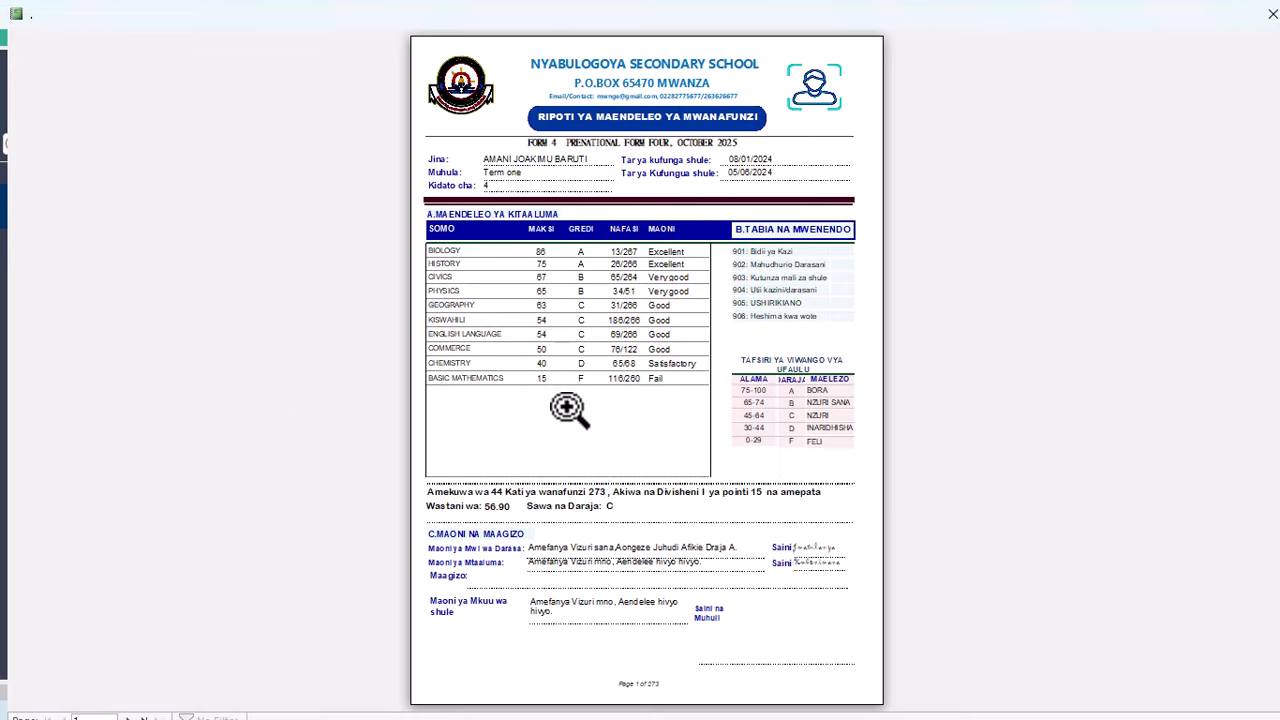
{"action": "left_click", "coordinate": [569, 406]}
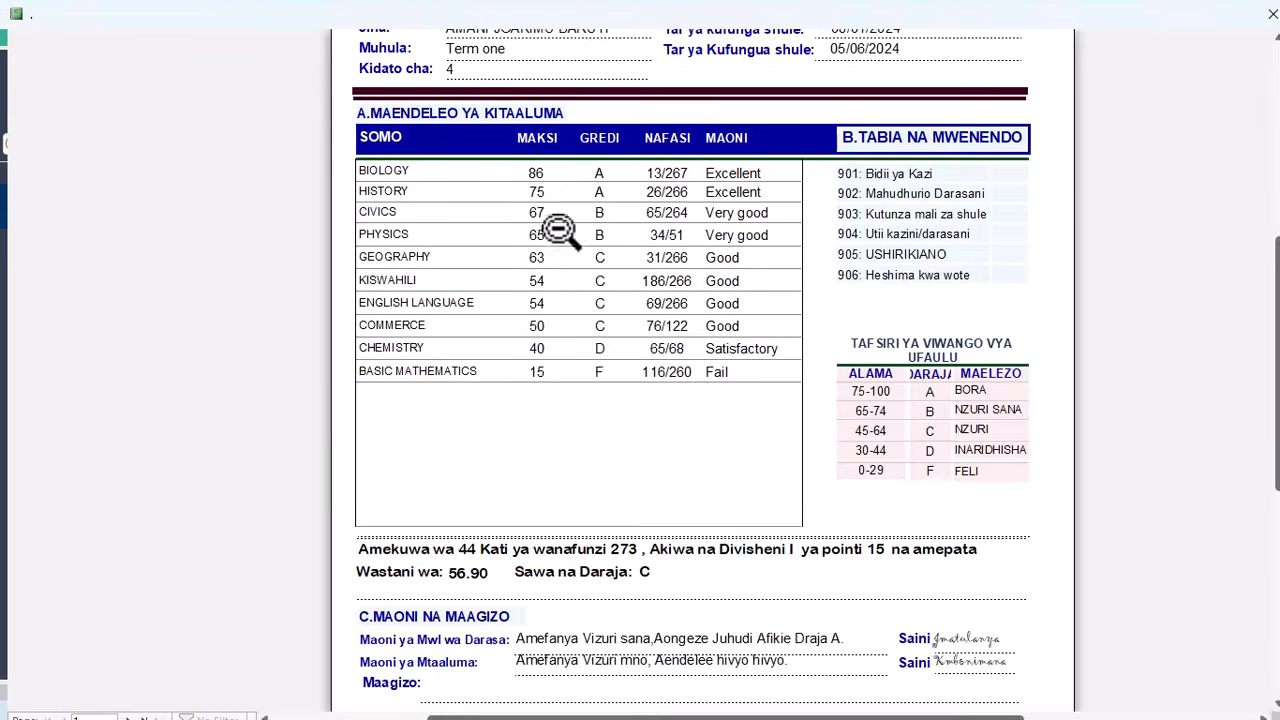
{"action": "scroll", "coordinate": [565, 190], "scroll_direction": "up", "scroll_amount": 1}
{"action": "scroll", "coordinate": [562, 192], "scroll_direction": "up", "scroll_amount": 1}
{"action": "scroll", "coordinate": [570, 215], "scroll_direction": "down", "scroll_amount": 2}
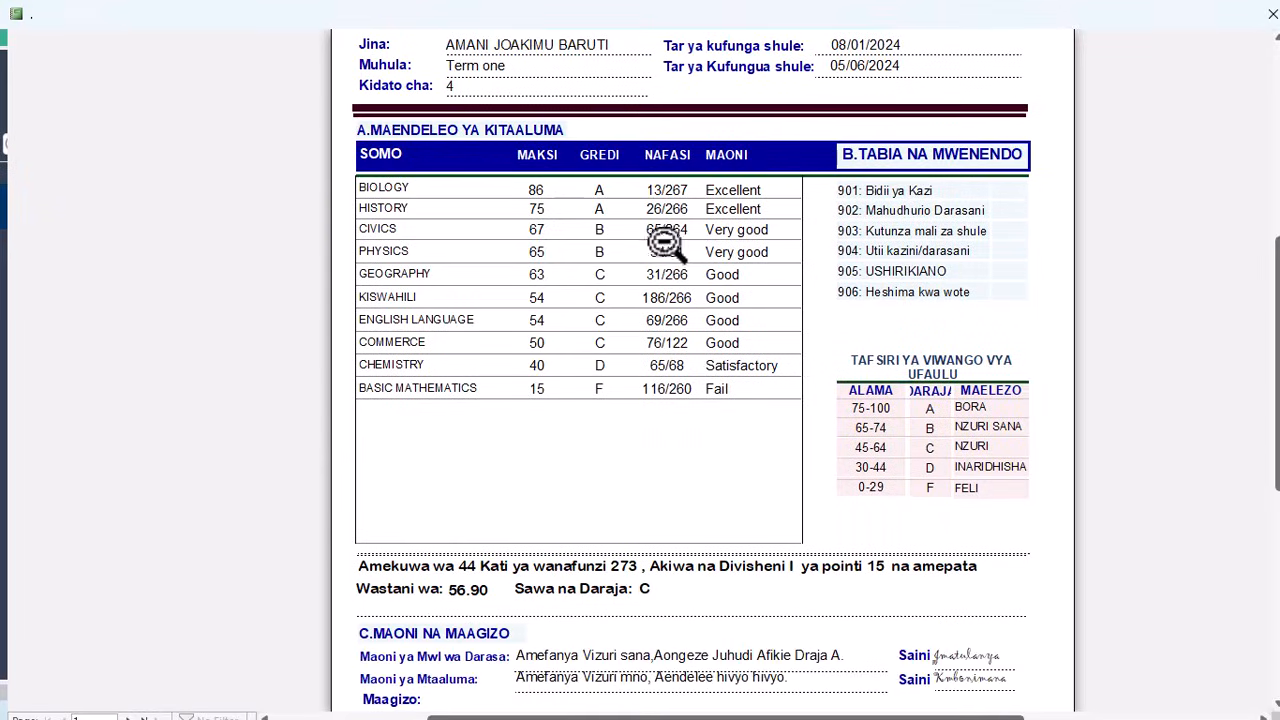
{"action": "scroll", "coordinate": [620, 430], "scroll_direction": "down", "scroll_amount": 2}
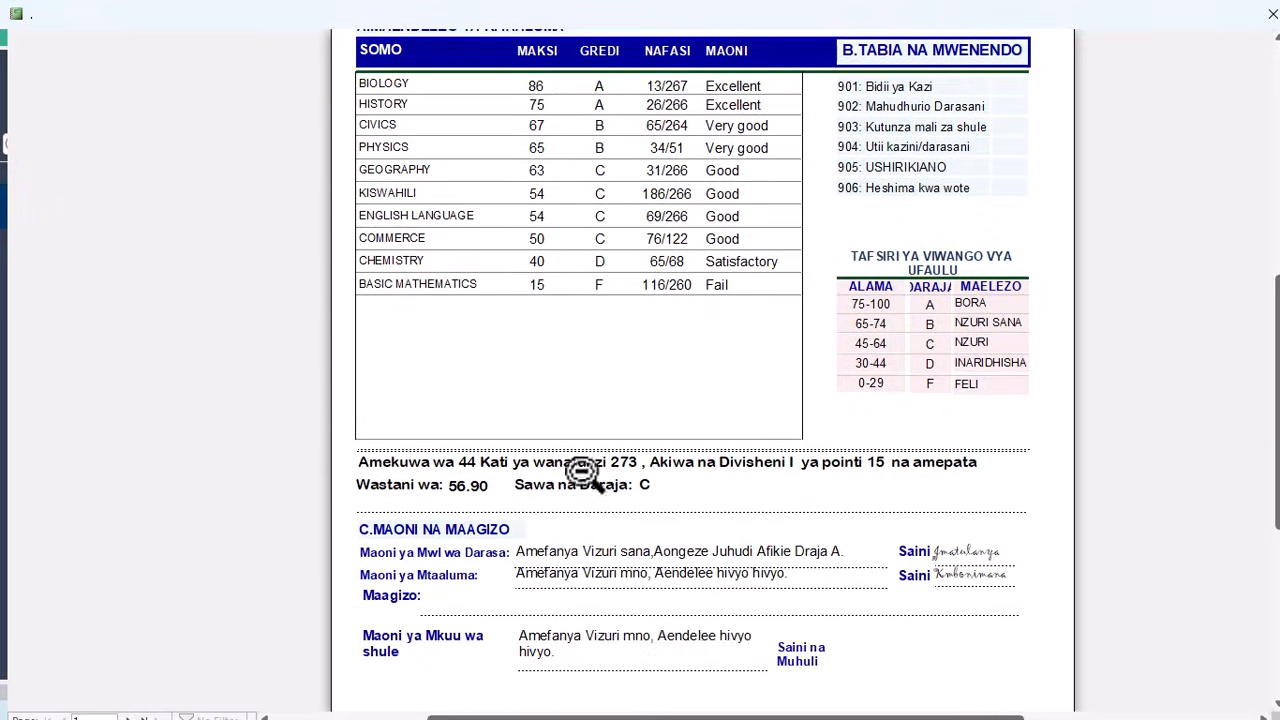
{"action": "scroll", "coordinate": [550, 572], "scroll_direction": "down", "scroll_amount": 2}
{"action": "scroll", "coordinate": [1046, 317], "scroll_direction": "up", "scroll_amount": 2}
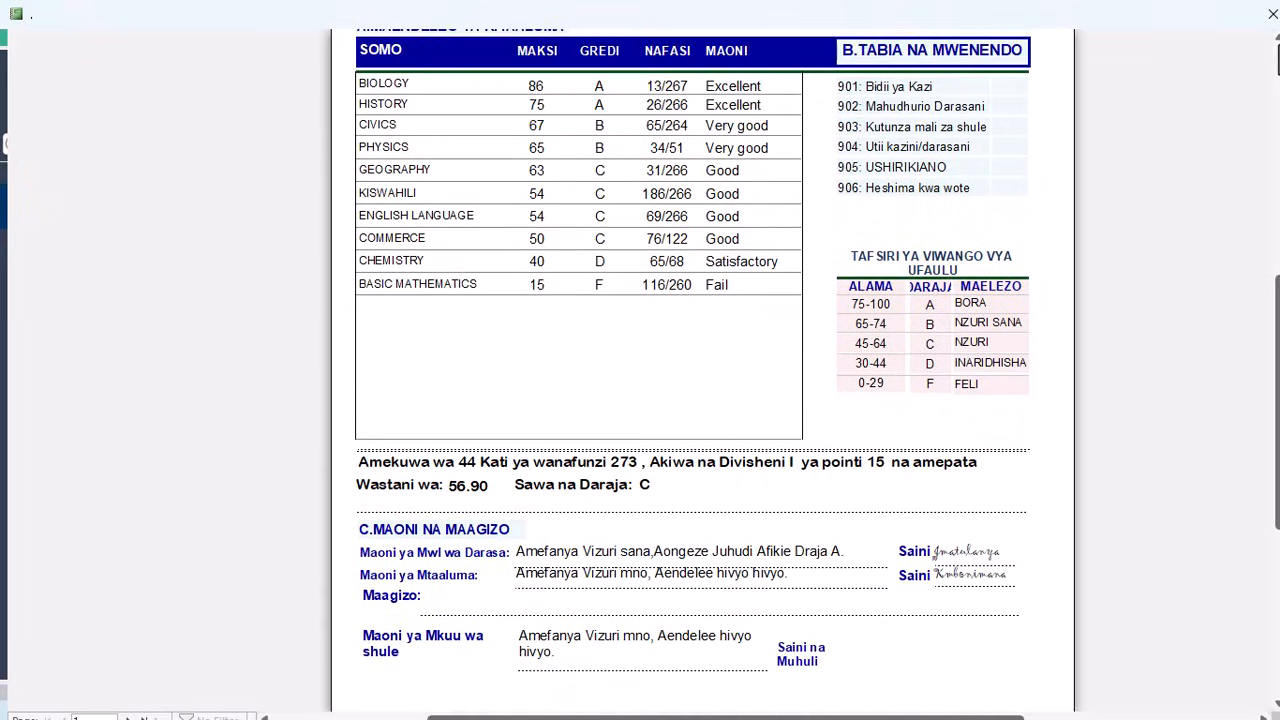
Close the student progress report, open the best ten students list for exam 10PRE12112025, examine its rankings and close it
{"action": "left_click", "coordinate": [1266, 12]}
{"action": "left_click", "coordinate": [249, 462]}
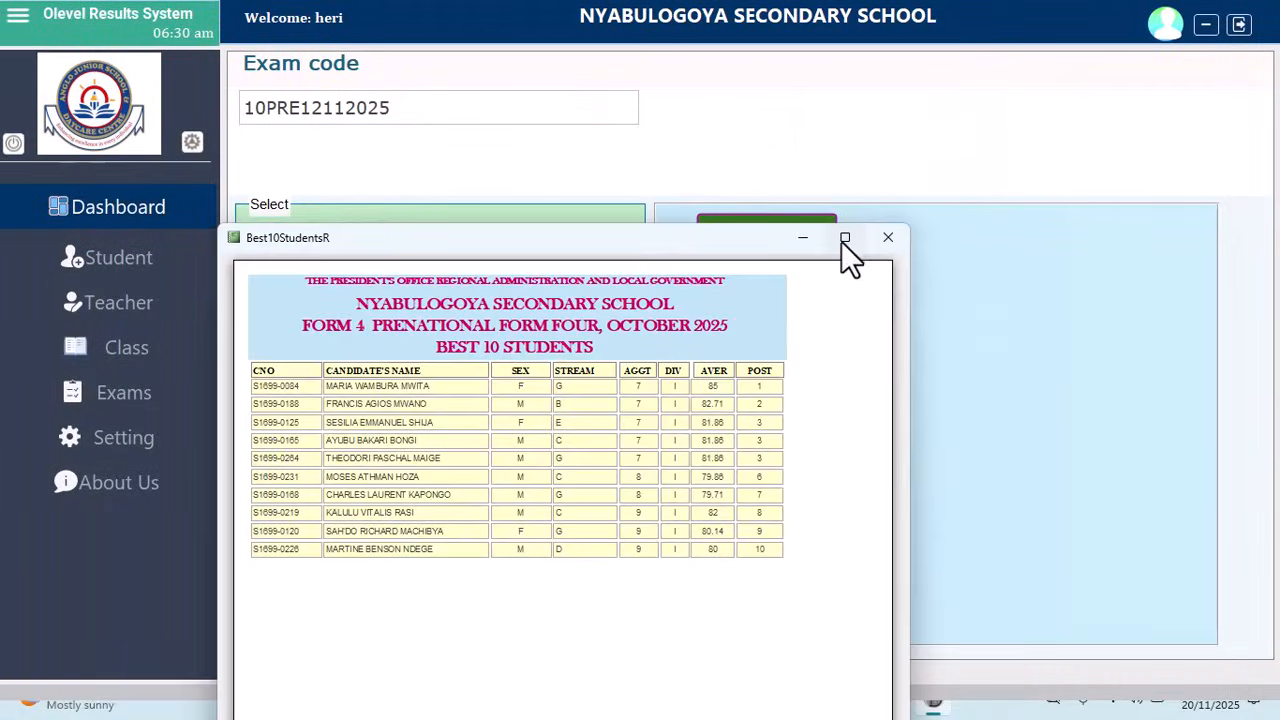
{"action": "left_click", "coordinate": [845, 240]}
{"action": "left_click", "coordinate": [640, 369]}
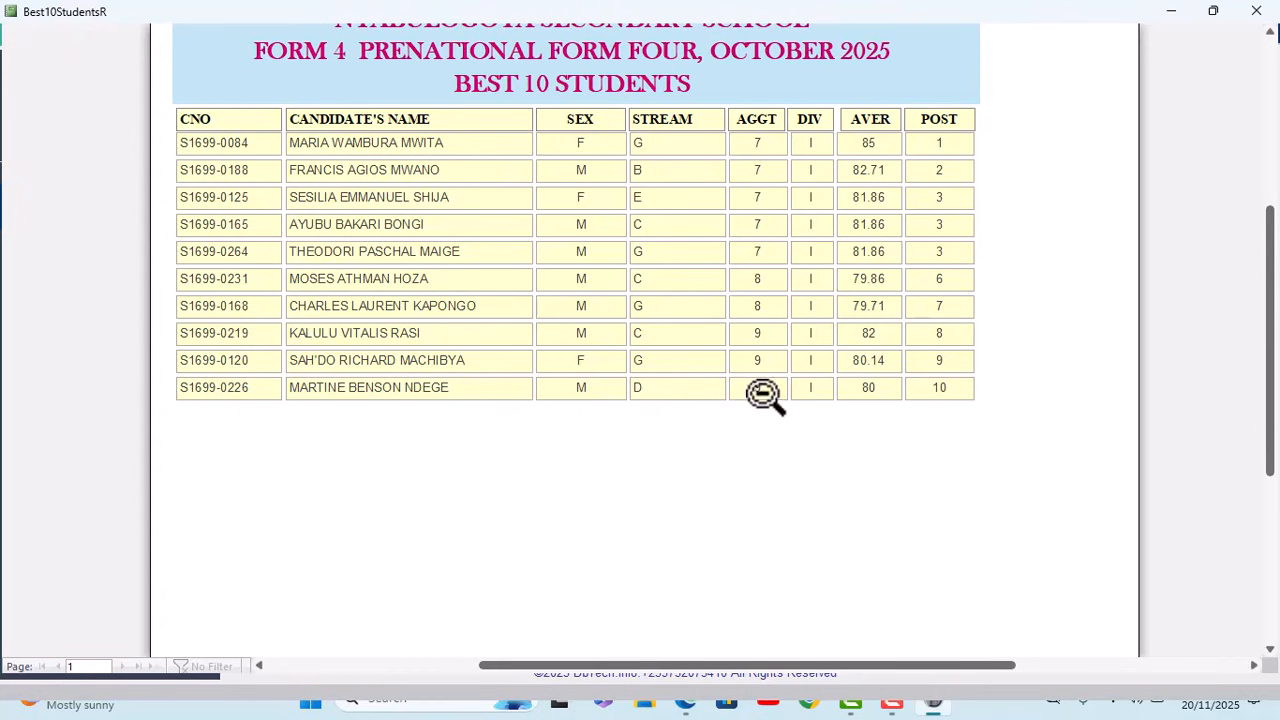
{"action": "left_click", "coordinate": [1256, 11]}
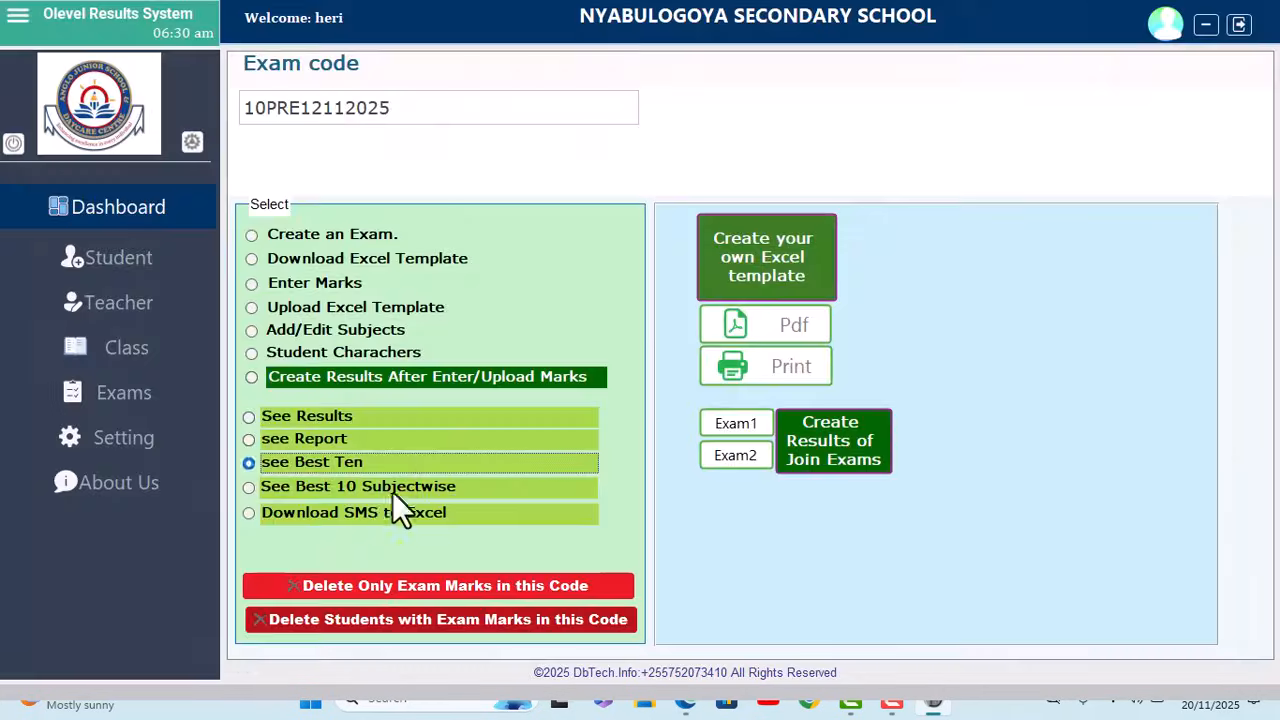
Open the best 10 students subjectwise report, examine the Basic Mathematics rankings and close the report
{"action": "left_click", "coordinate": [249, 487]}
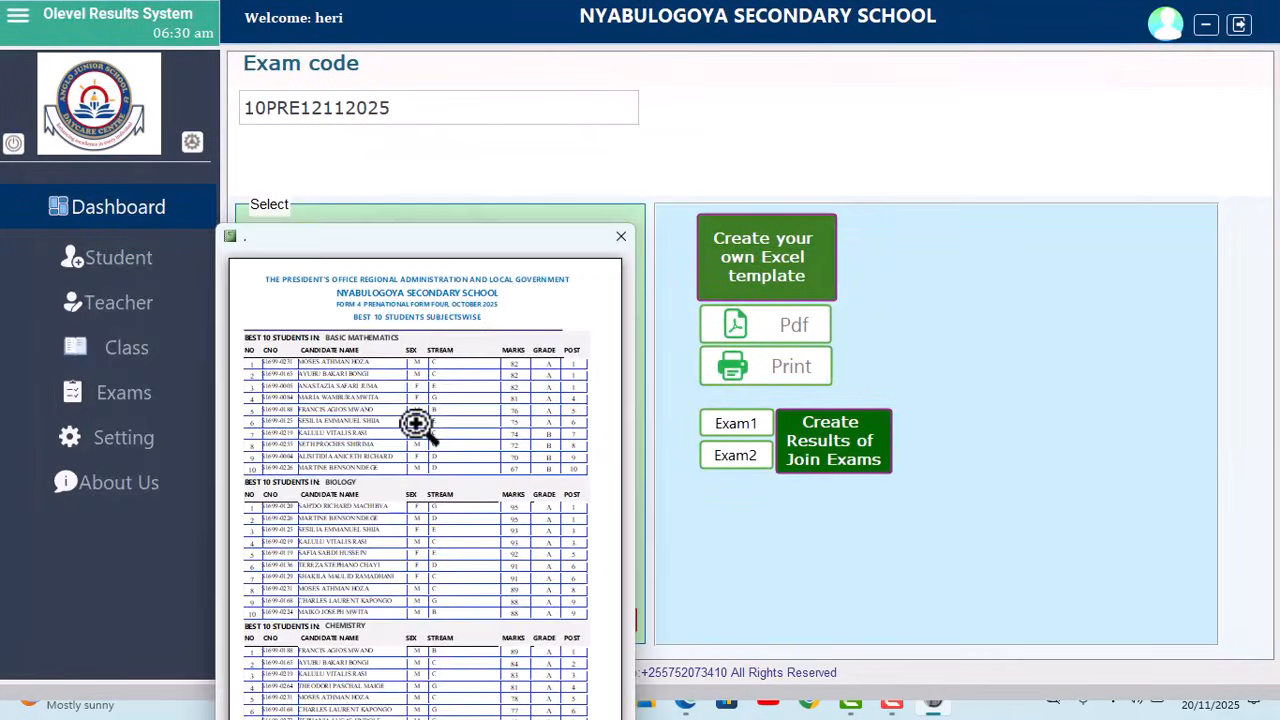
{"action": "left_click", "coordinate": [526, 306]}
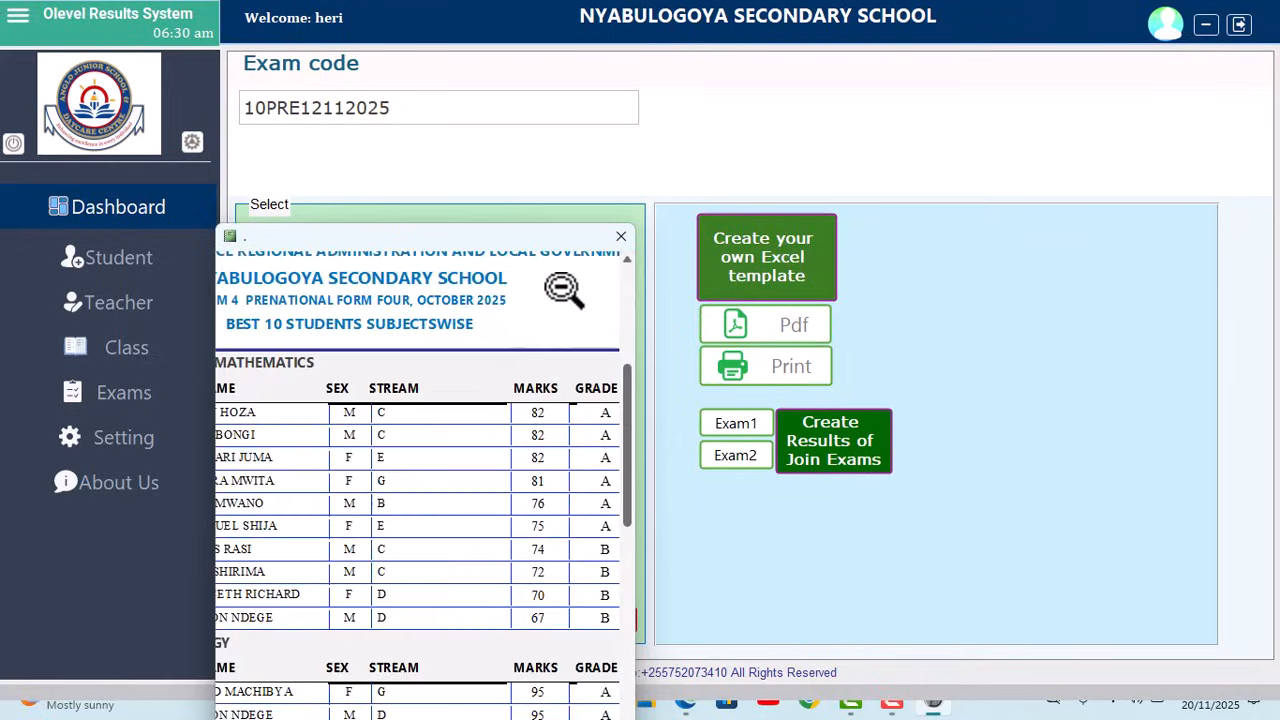
{"action": "left_click", "coordinate": [621, 236]}
Download the parents' SMS results to Excel, review the messages of the first five students, and close the workbook without saving
{"action": "left_click", "coordinate": [250, 514]}
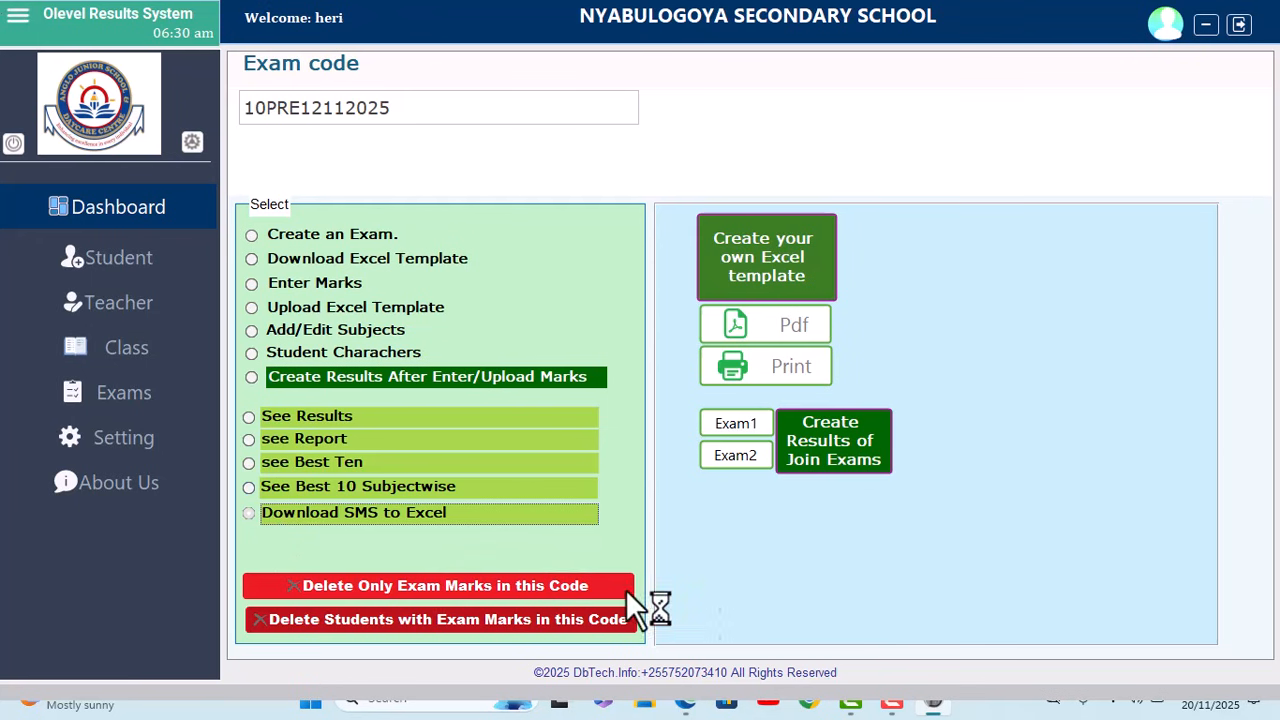
{"action": "left_click", "coordinate": [928, 708]}
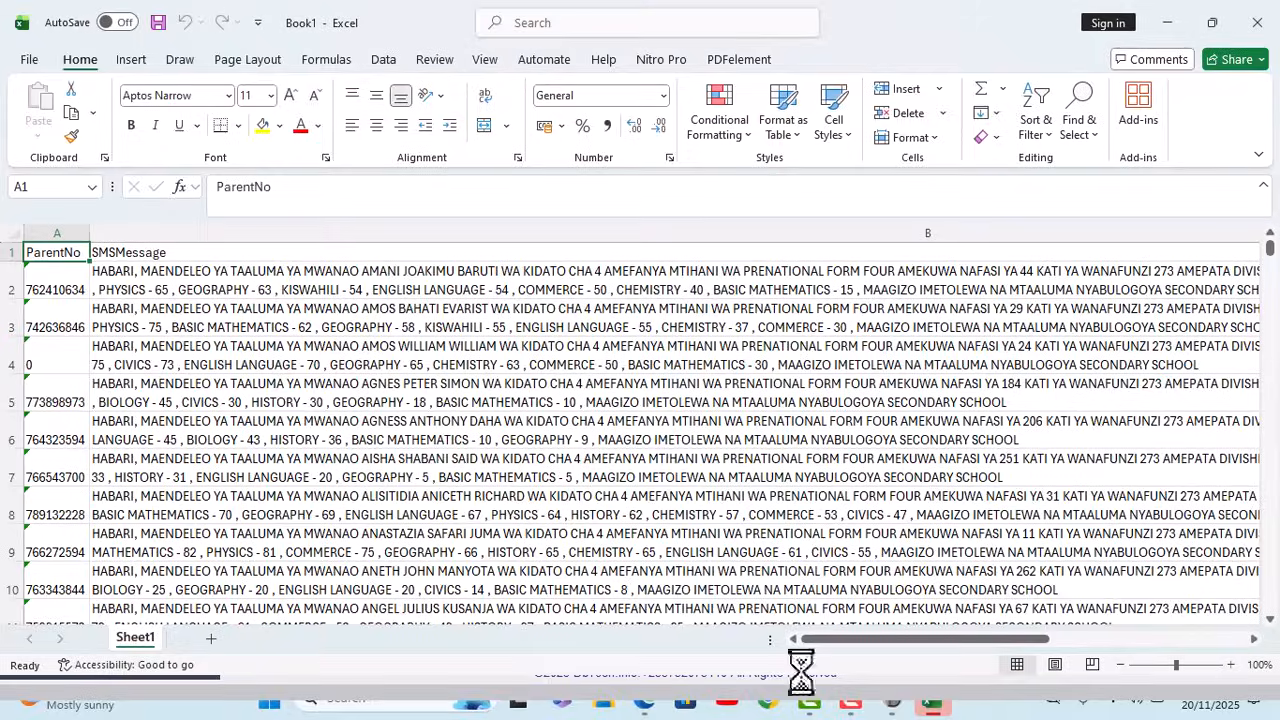
{"action": "left_click", "coordinate": [350, 290]}
{"action": "left_click", "coordinate": [296, 330]}
{"action": "left_click", "coordinate": [272, 365]}
{"action": "left_click", "coordinate": [252, 405]}
{"action": "left_click", "coordinate": [262, 440]}
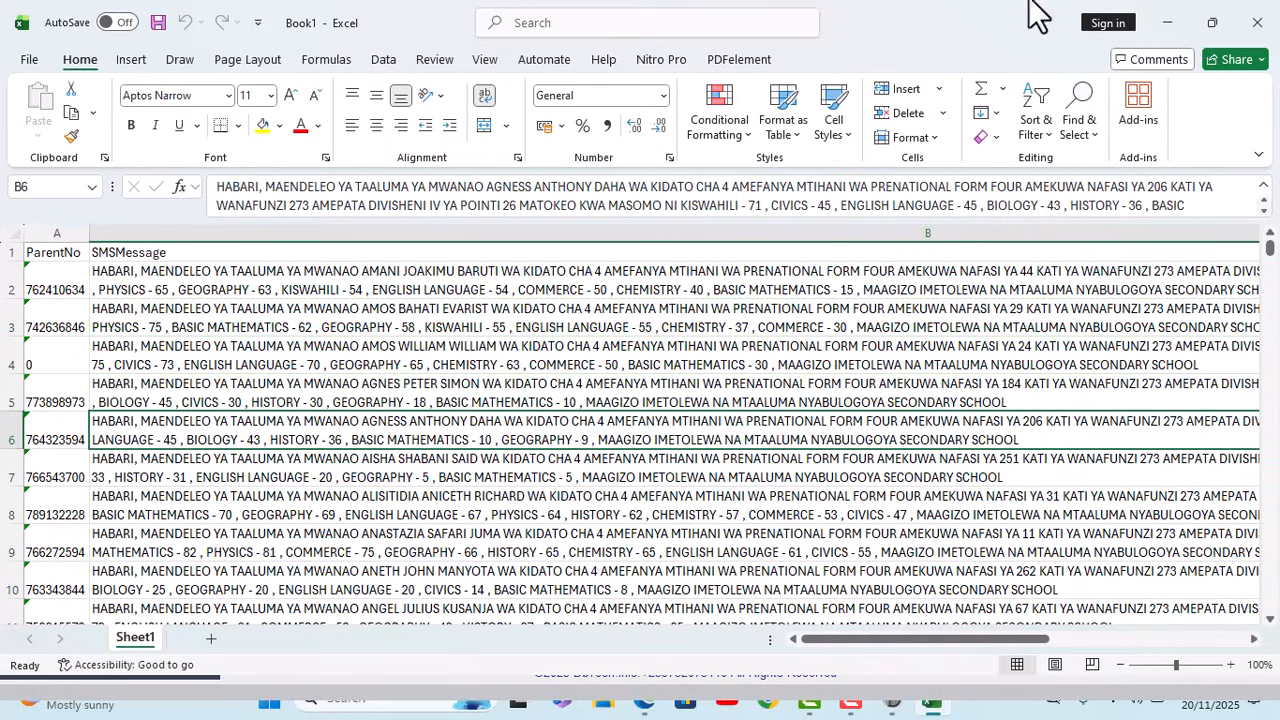
{"action": "left_click", "coordinate": [1257, 22]}
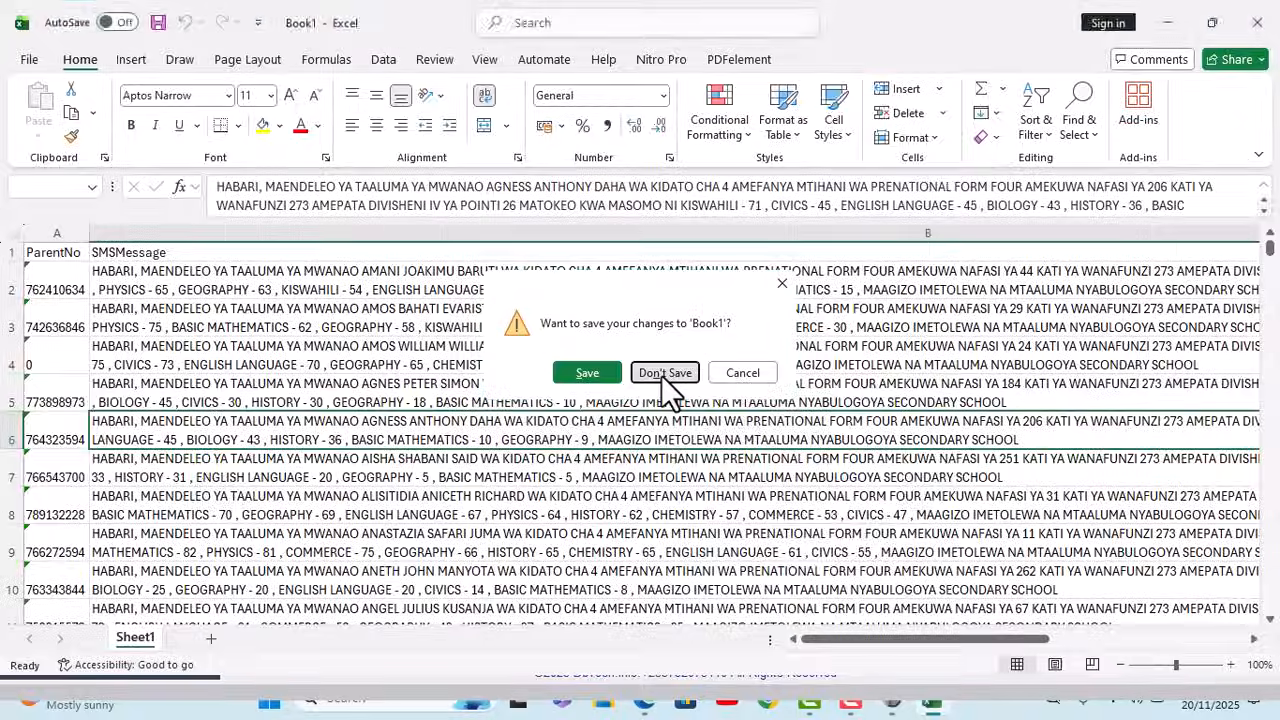
{"action": "left_click", "coordinate": [661, 373]}
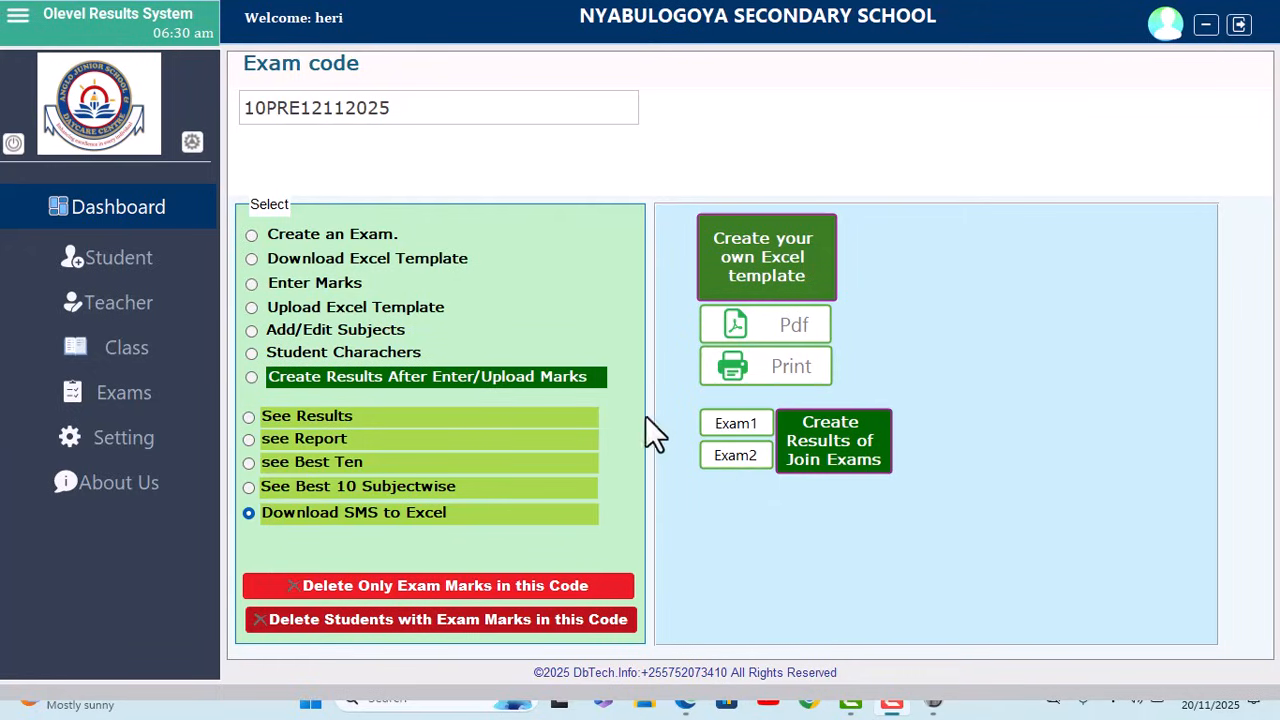
Open the TEST 01 exam with code 11TES13112025 and load its data as Exam1 for the joint results
{"action": "left_click", "coordinate": [124, 396]}
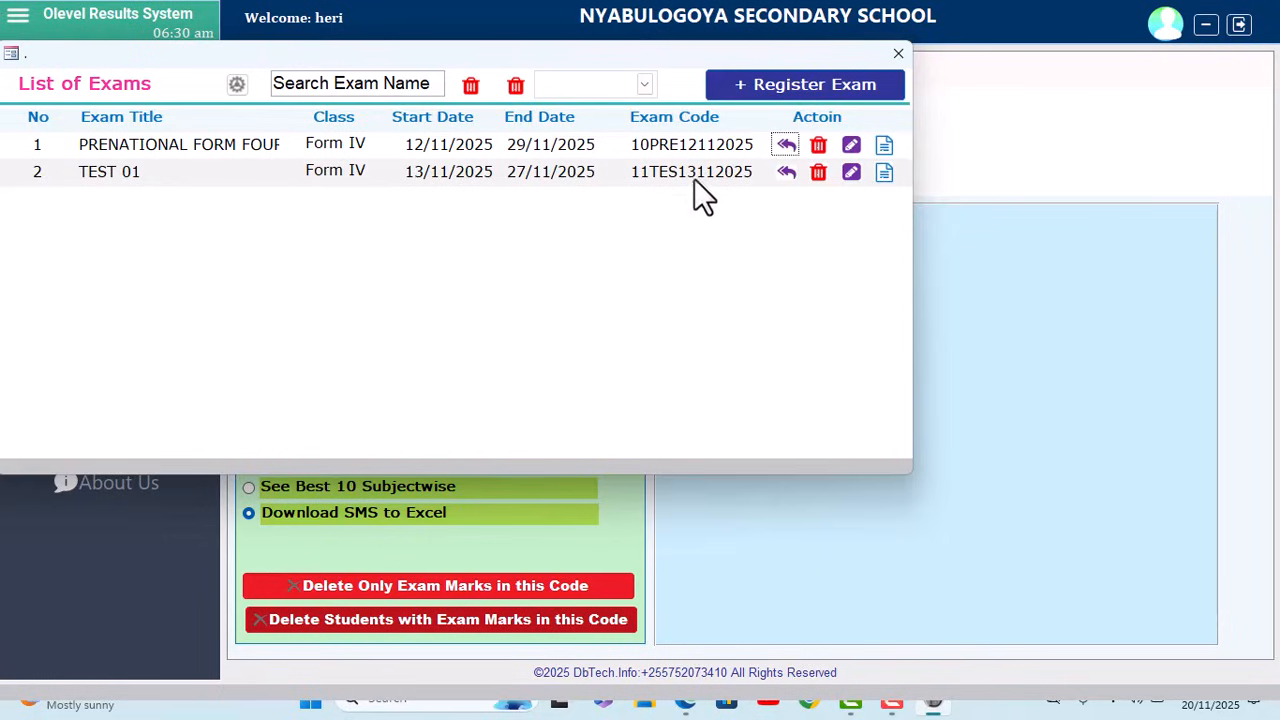
{"action": "left_click", "coordinate": [881, 170]}
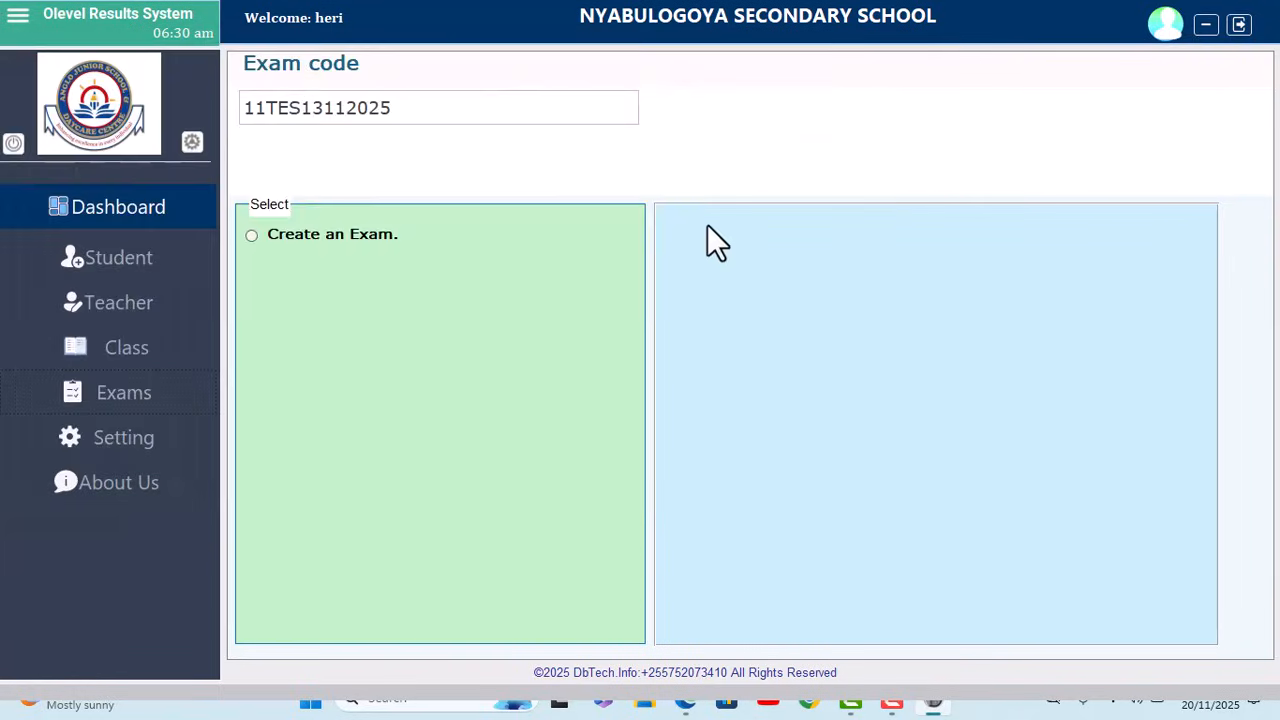
{"action": "left_click", "coordinate": [249, 235]}
{"action": "left_click", "coordinate": [735, 421]}
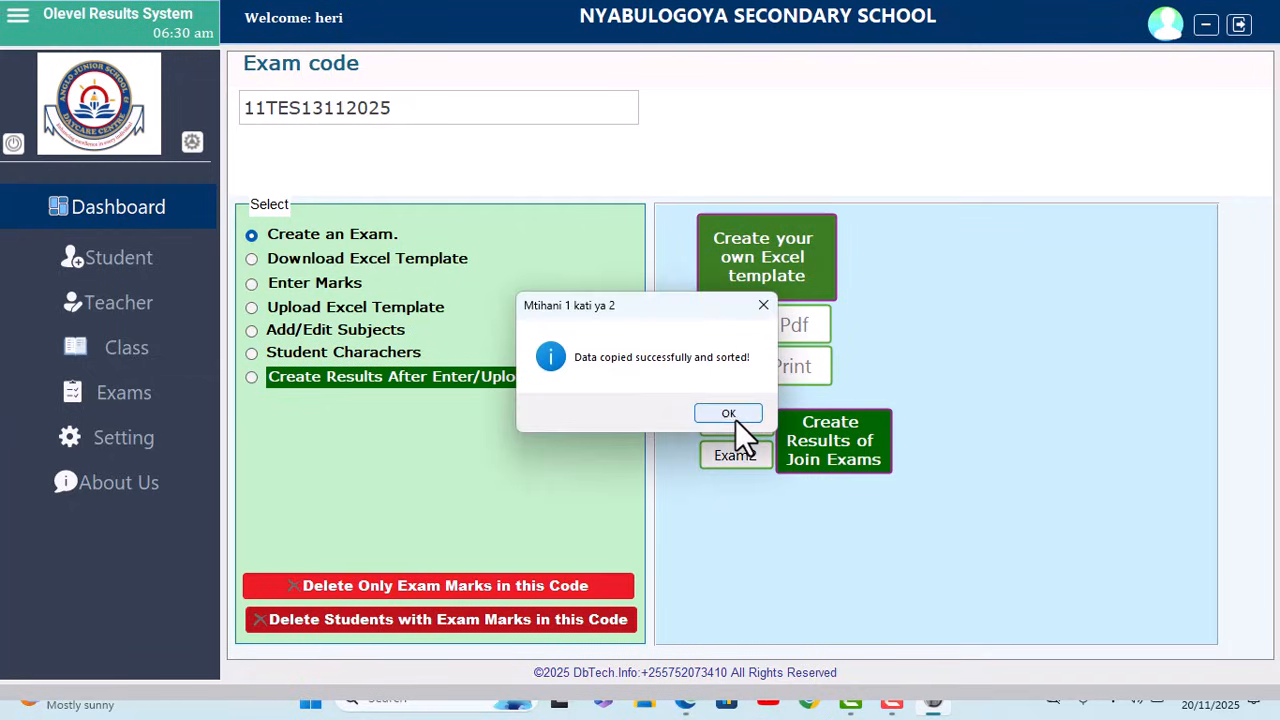
{"action": "left_click", "coordinate": [728, 414]}
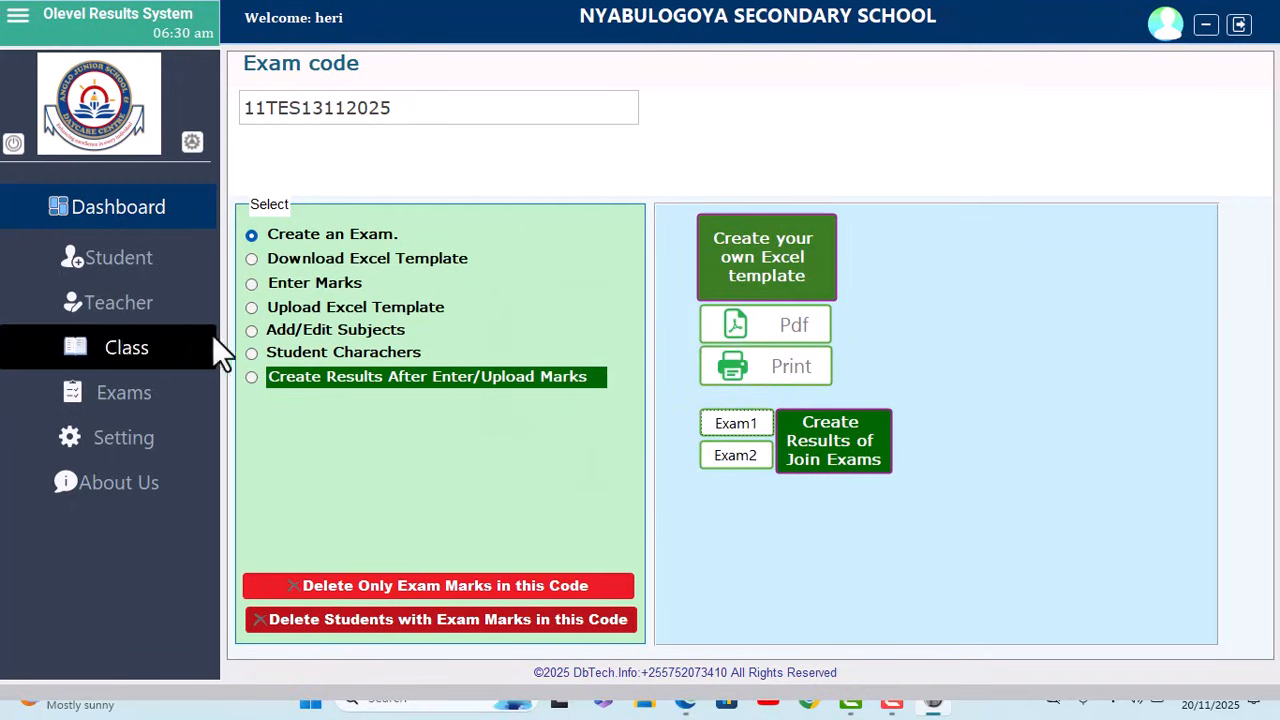
Open the PRENATIONAL FORM FOUR exam with code 10PRE12112025 and load its data as Exam2 for the joint results
{"action": "left_click", "coordinate": [108, 400]}
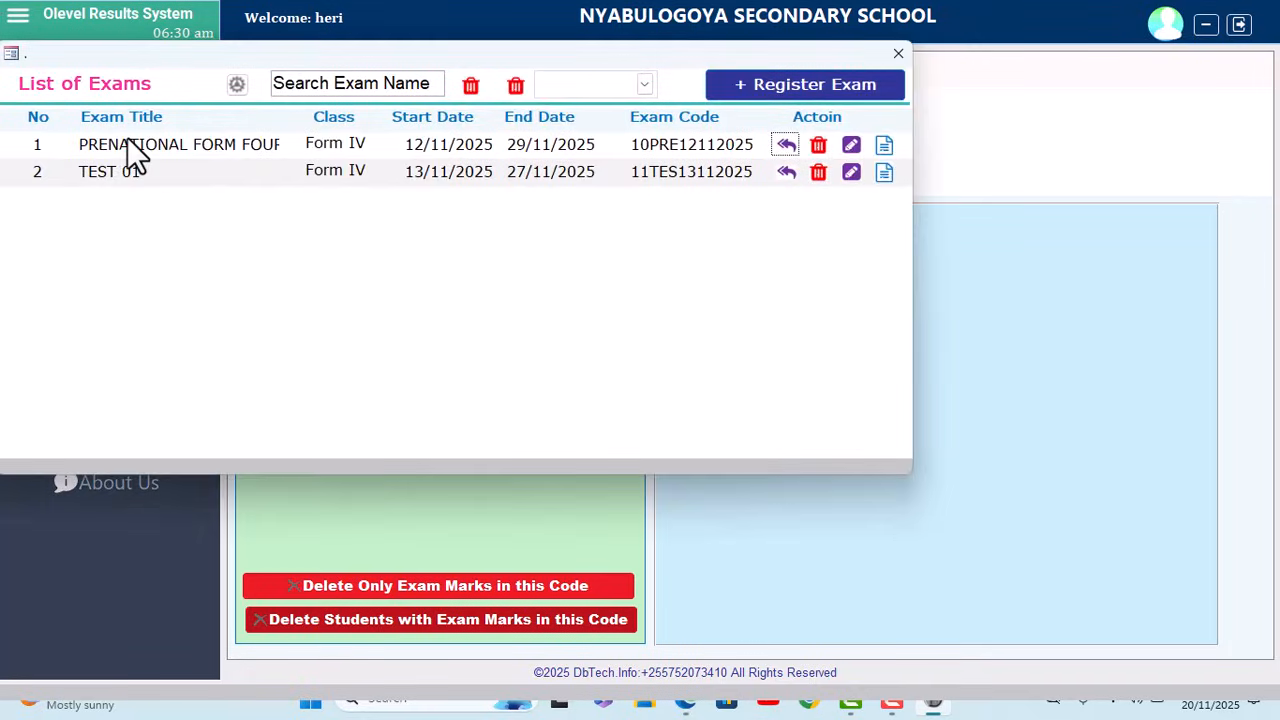
{"action": "left_click", "coordinate": [882, 147]}
{"action": "left_click", "coordinate": [252, 236]}
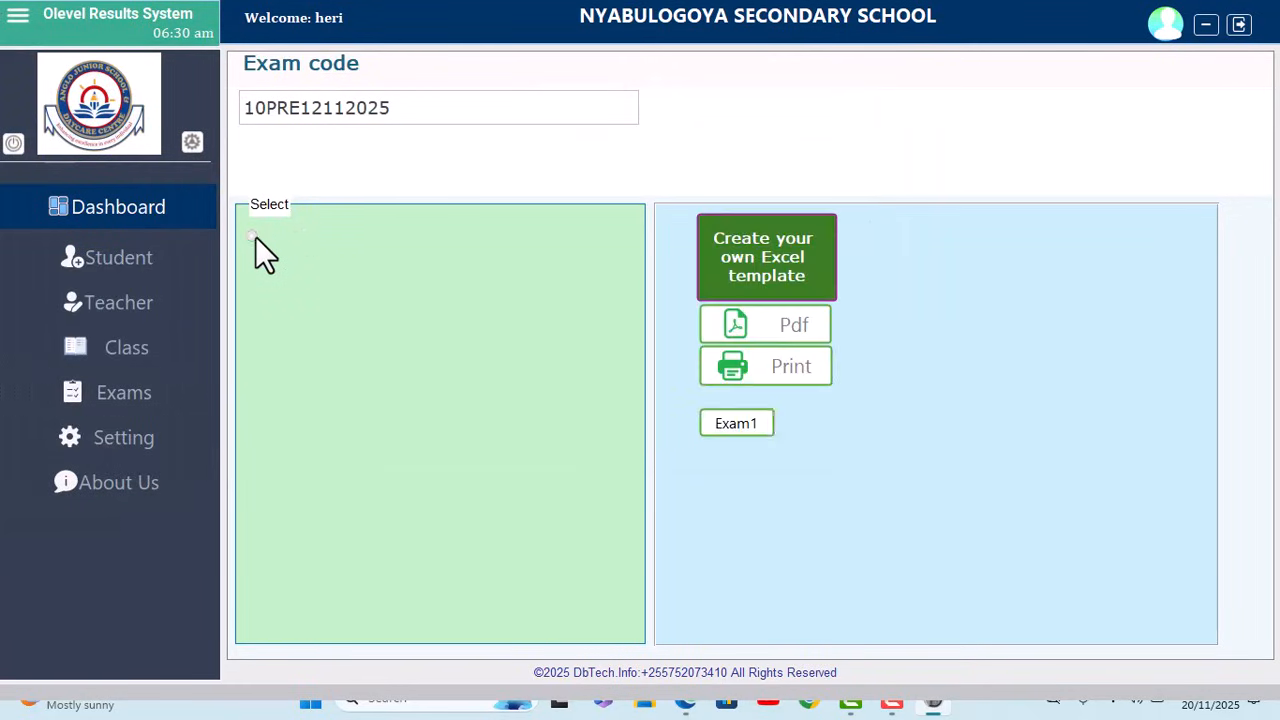
{"action": "left_click", "coordinate": [735, 456]}
{"action": "left_click", "coordinate": [724, 412]}
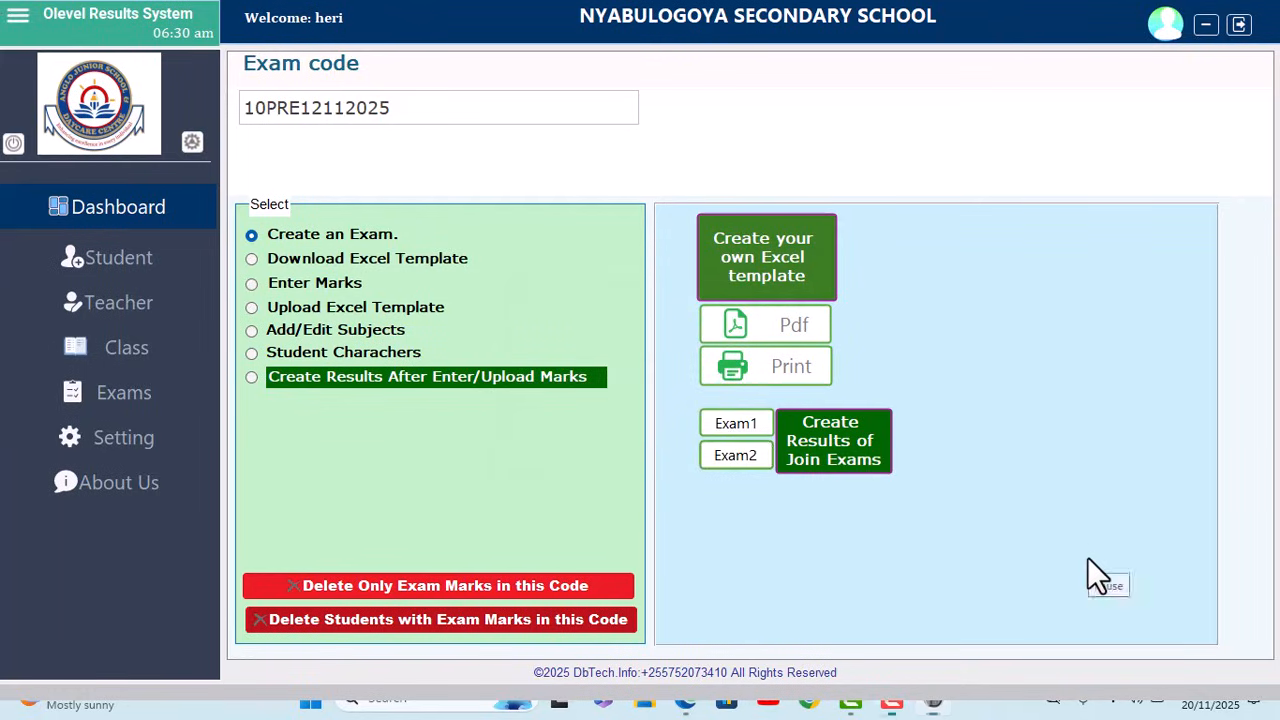
Create the joined exam results with display mode 3 (Marks + Grade) and export the joint report to the Desktop as PDF Report2
{"action": "left_click", "coordinate": [822, 442]}
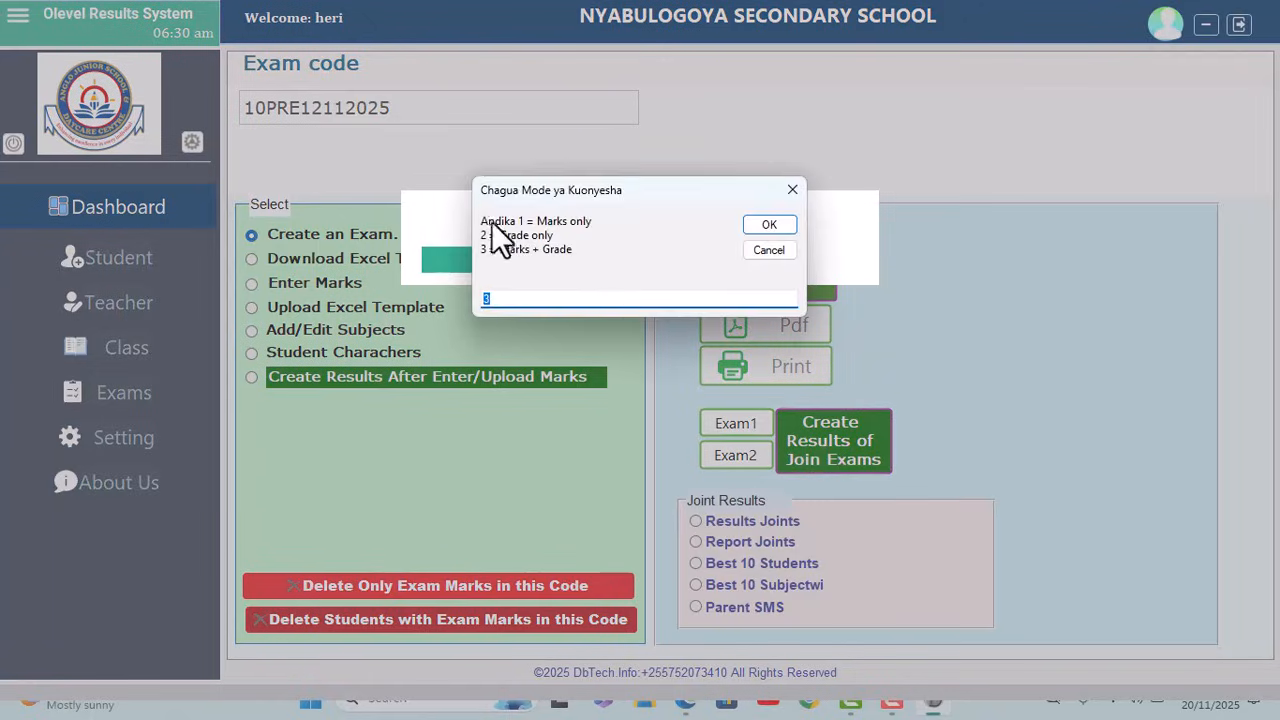
{"action": "left_click", "coordinate": [751, 231]}
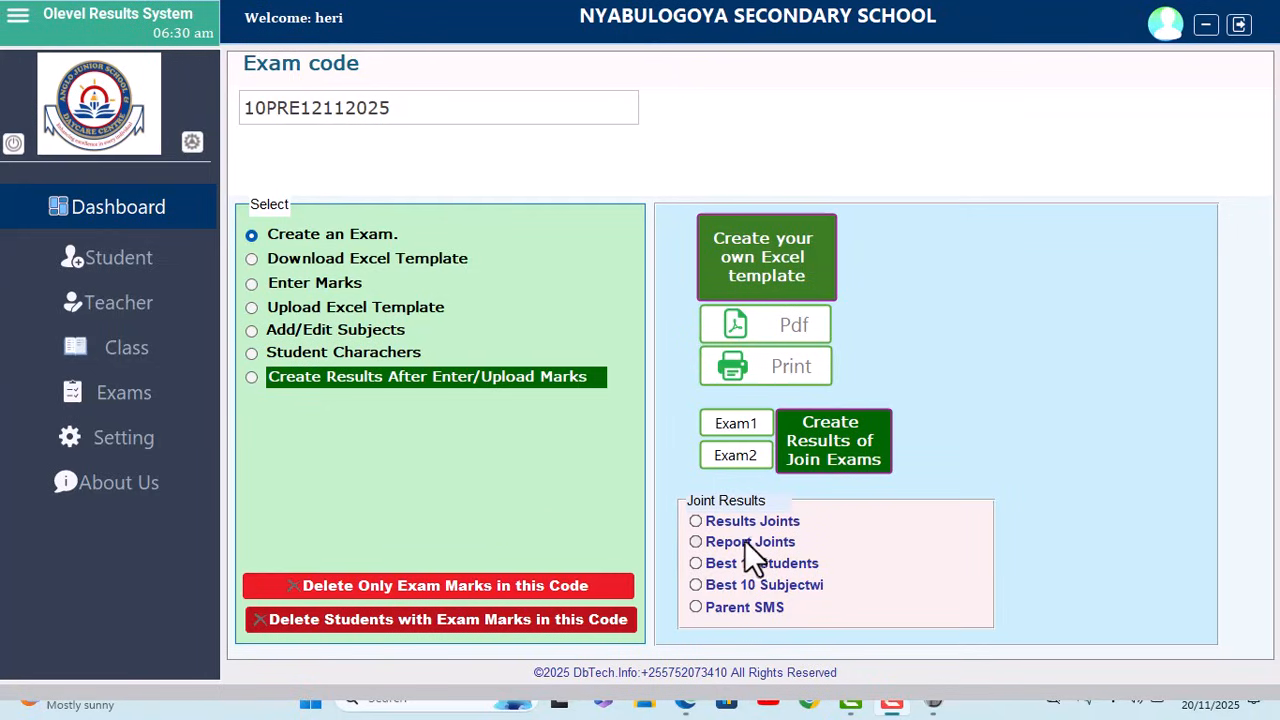
{"action": "left_click", "coordinate": [695, 542]}
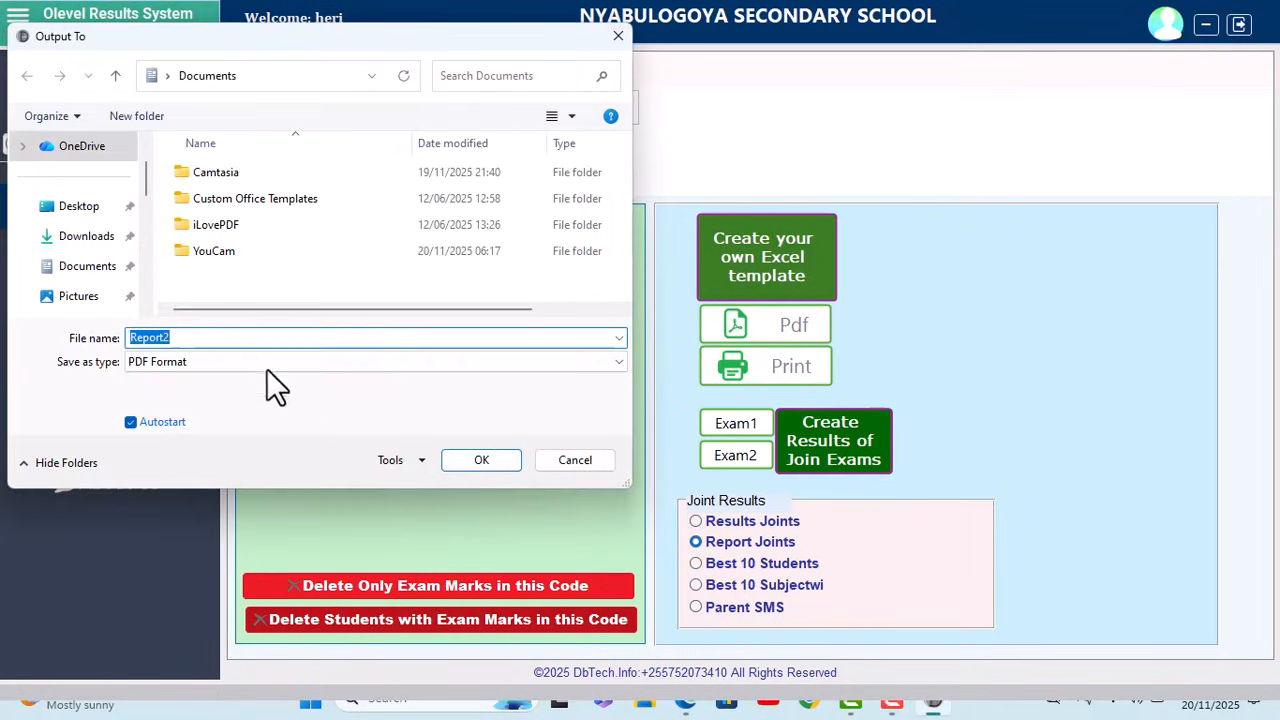
{"action": "left_click", "coordinate": [50, 207]}
{"action": "left_click", "coordinate": [468, 463]}
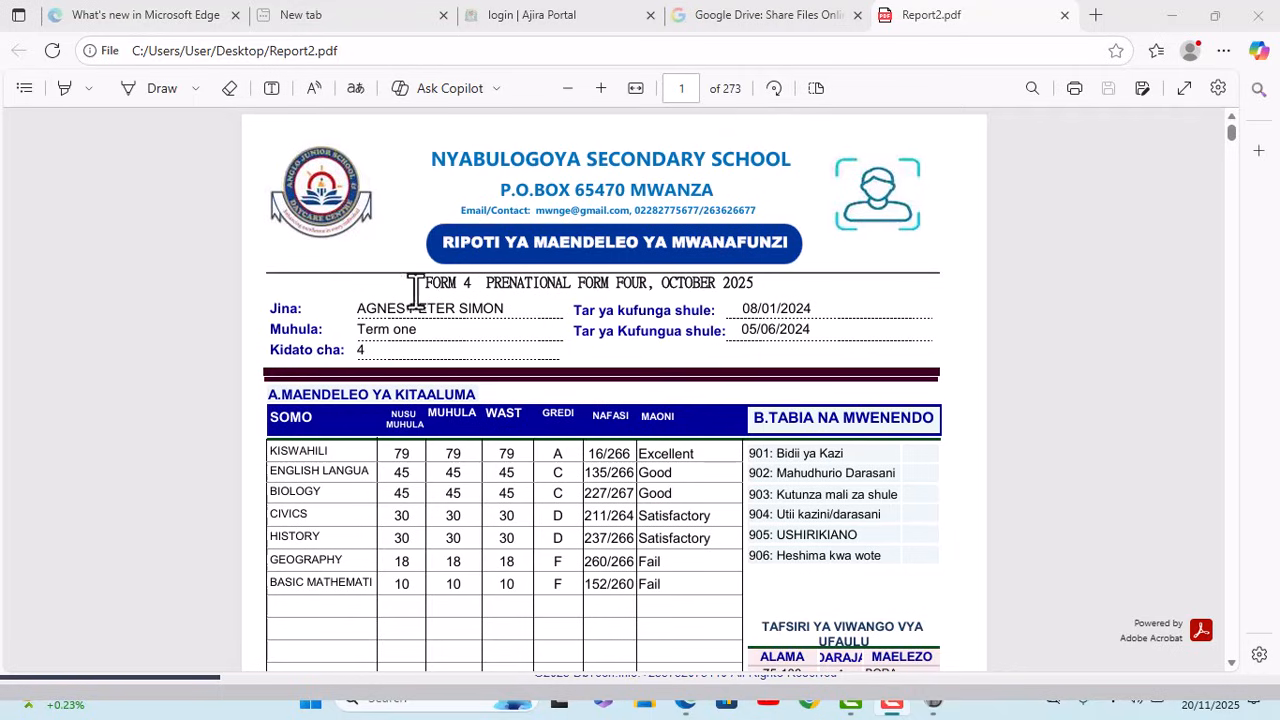
Examine the half-term, term and average marks, positions and teachers' comments in the first eight pages of Report2.pdf, and close it
{"action": "scroll", "coordinate": [420, 310], "scroll_direction": "down", "scroll_amount": 6}
{"action": "scroll", "coordinate": [422, 378], "scroll_direction": "down", "scroll_amount": 8}
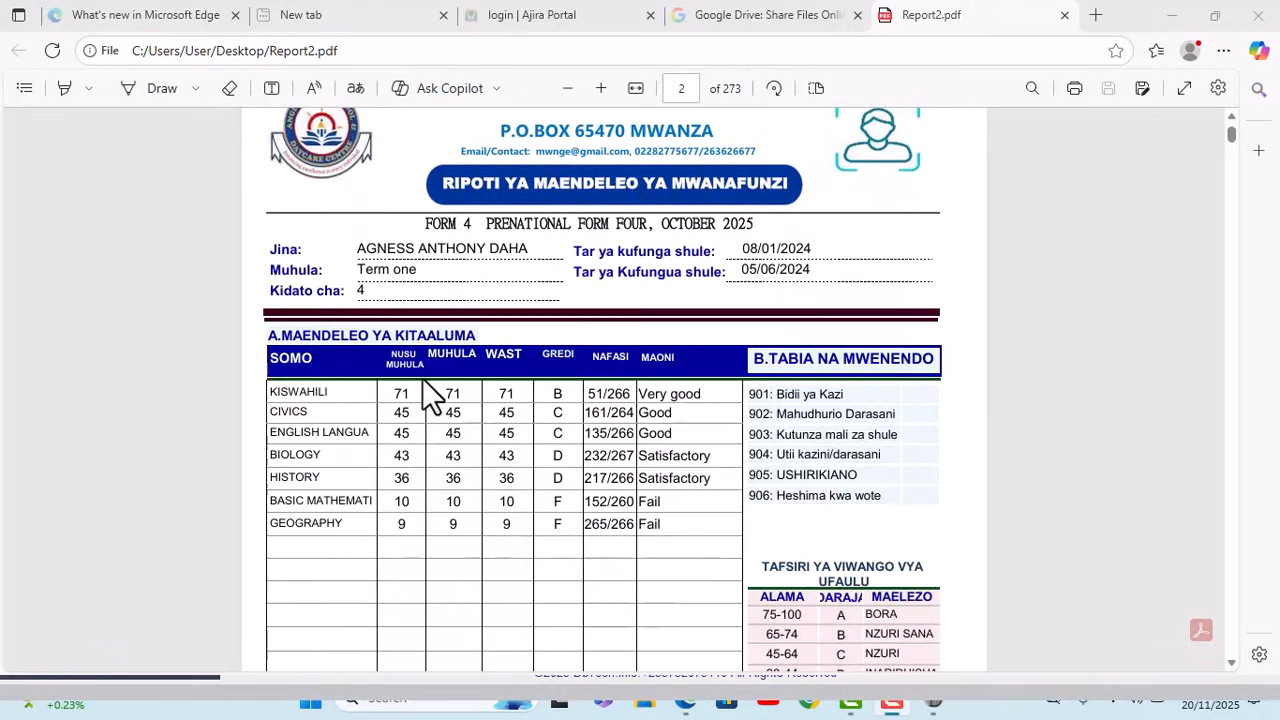
{"action": "scroll", "coordinate": [428, 373], "scroll_direction": "up", "scroll_amount": 10}
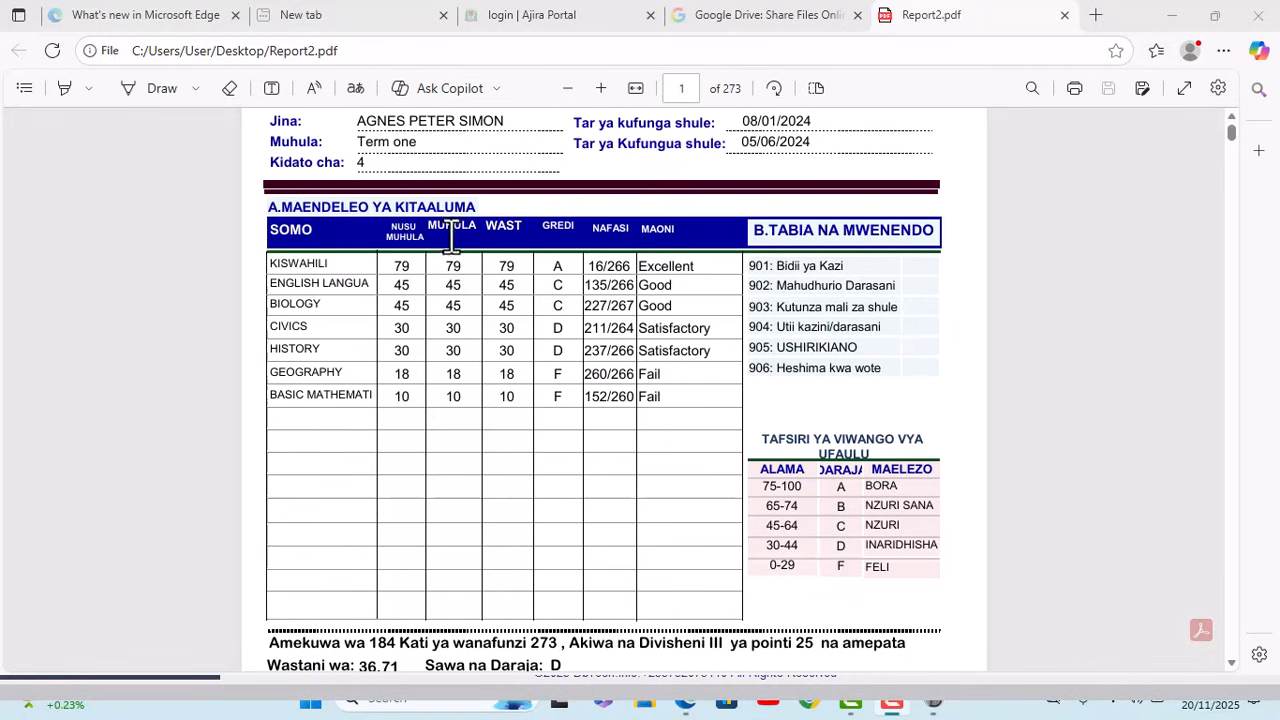
{"action": "scroll", "coordinate": [554, 295], "scroll_direction": "down", "scroll_amount": 1}
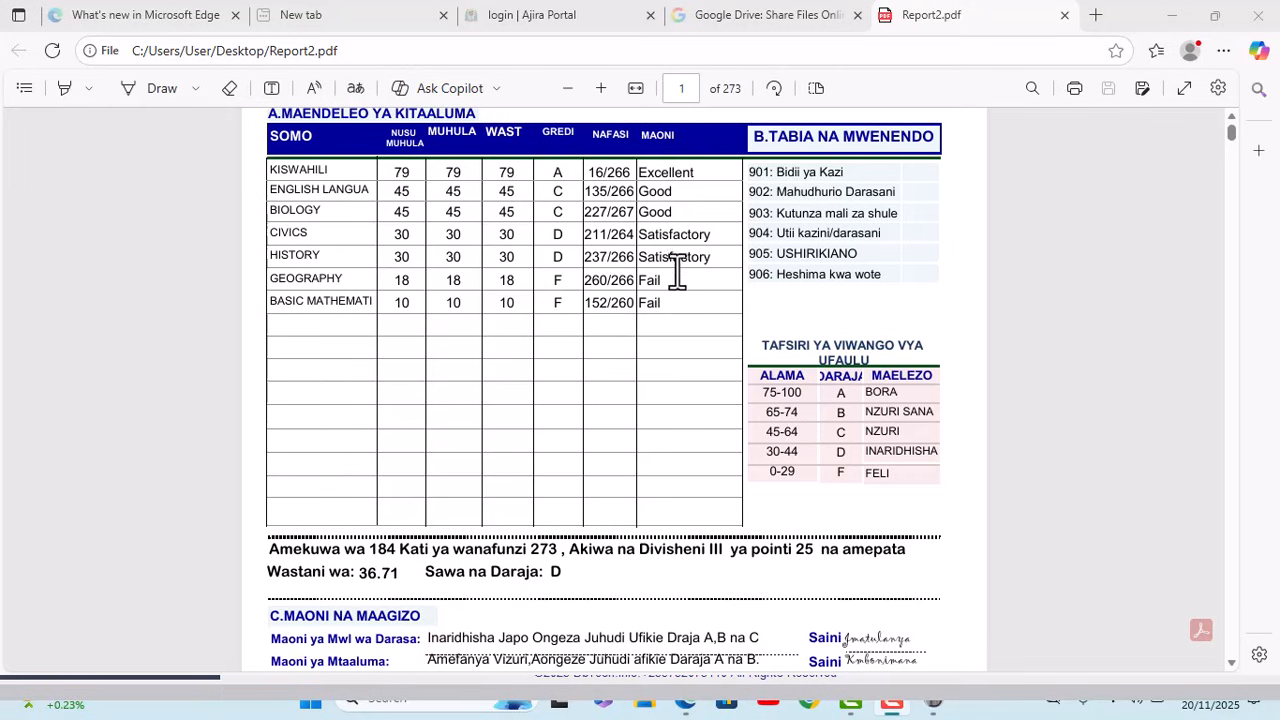
{"action": "scroll", "coordinate": [686, 262], "scroll_direction": "up", "scroll_amount": 2}
{"action": "scroll", "coordinate": [514, 506], "scroll_direction": "down", "scroll_amount": 20}
{"action": "scroll", "coordinate": [498, 460], "scroll_direction": "down", "scroll_amount": 20}
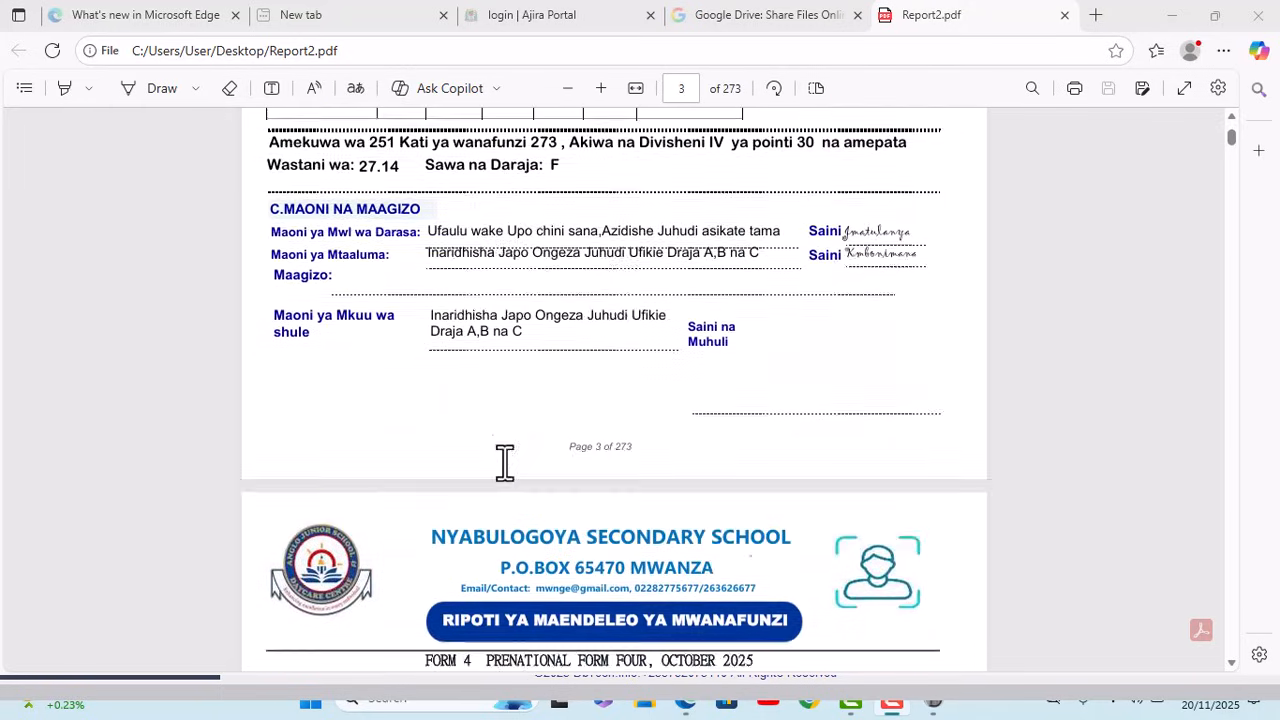
{"action": "scroll", "coordinate": [501, 458], "scroll_direction": "down", "scroll_amount": 20}
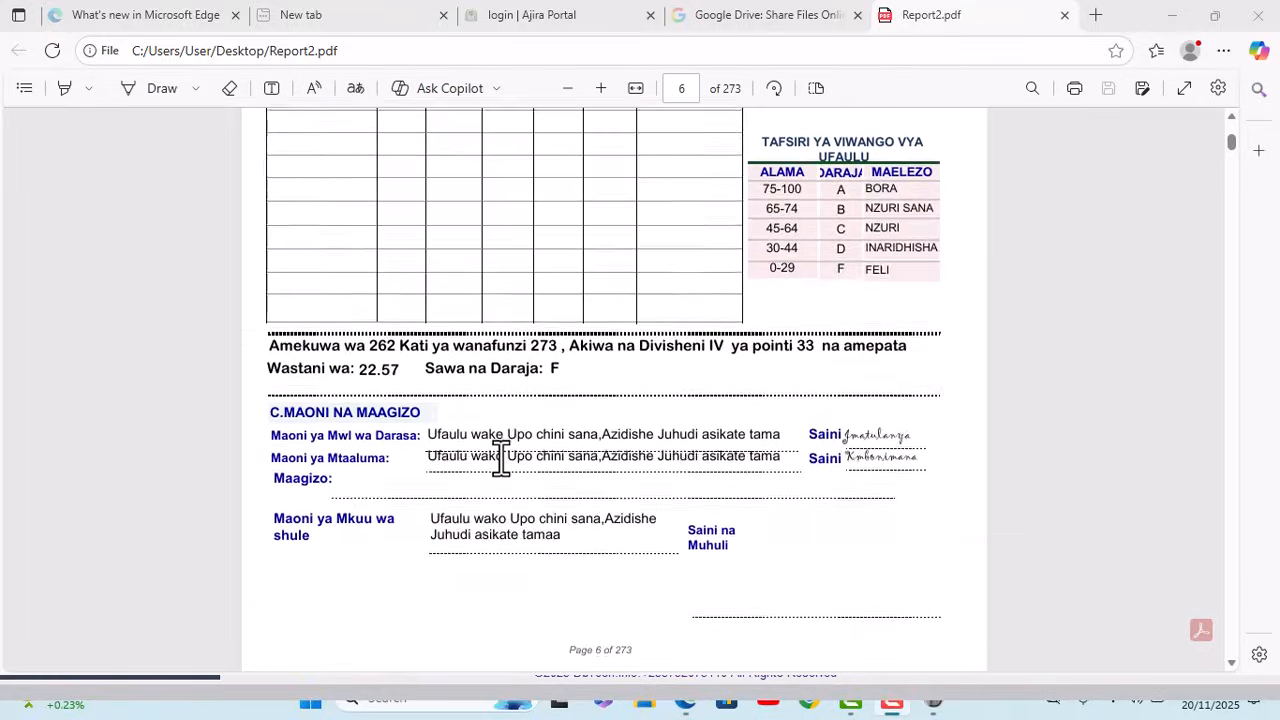
{"action": "scroll", "coordinate": [501, 458], "scroll_direction": "down", "scroll_amount": 4}
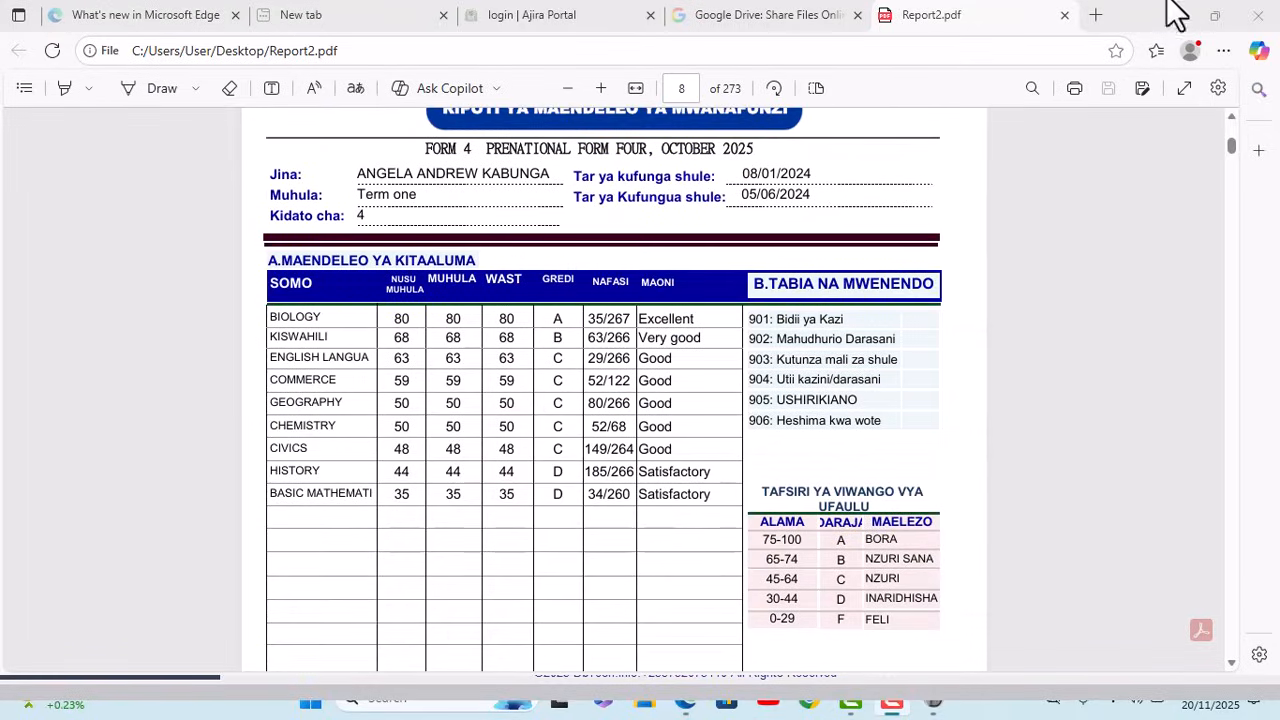
{"action": "left_click", "coordinate": [1258, 18]}
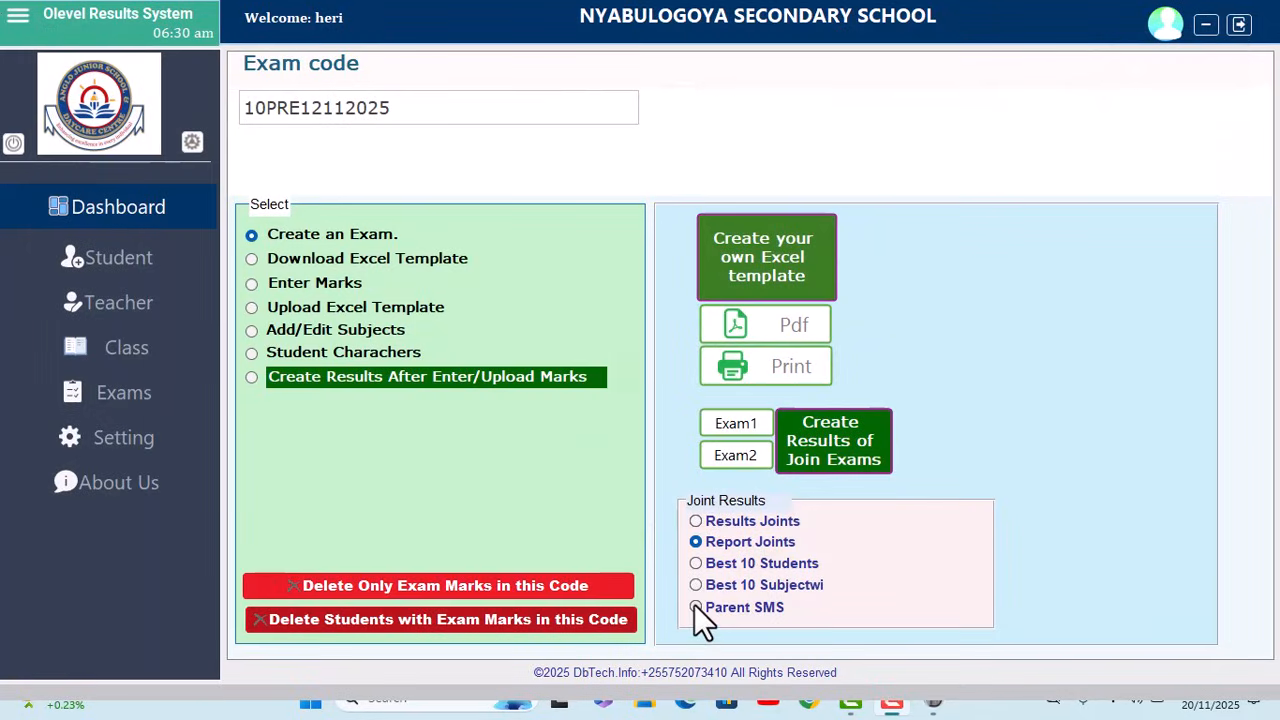
Open the system settings and view the file choosers for the institution logo and head of school image without selecting a file
{"action": "left_click", "coordinate": [169, 452]}
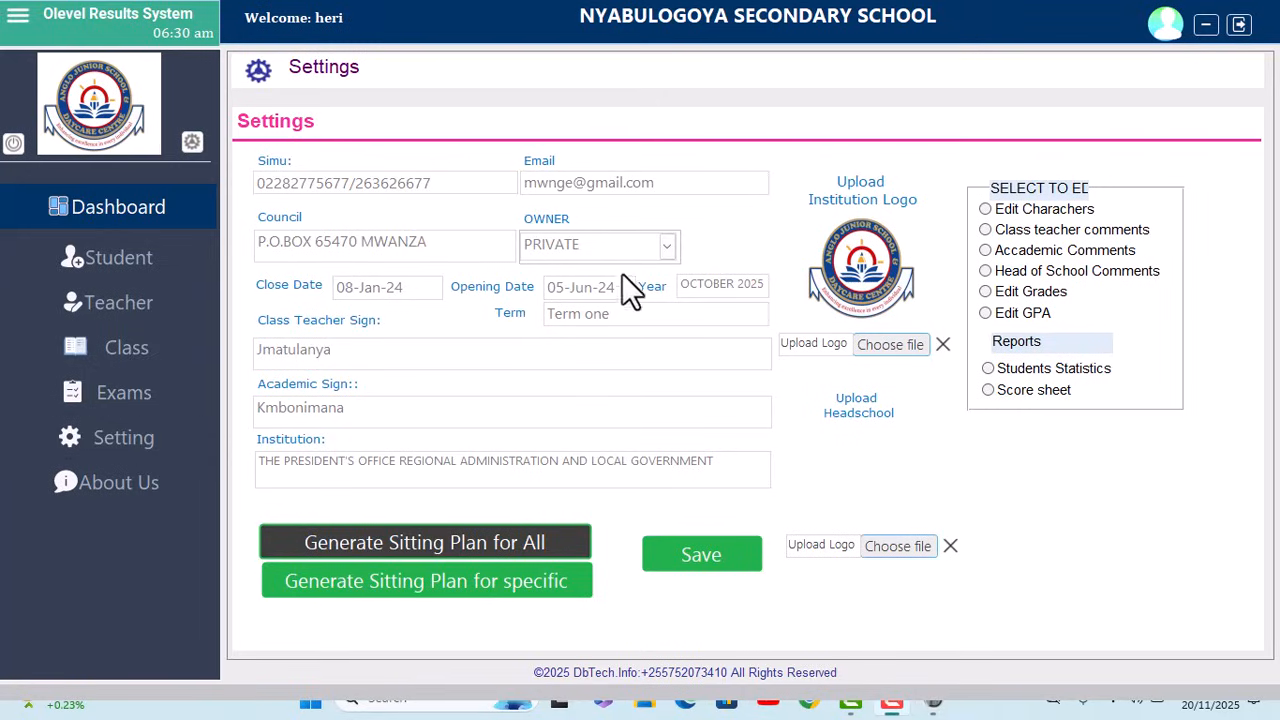
{"action": "left_click", "coordinate": [873, 343]}
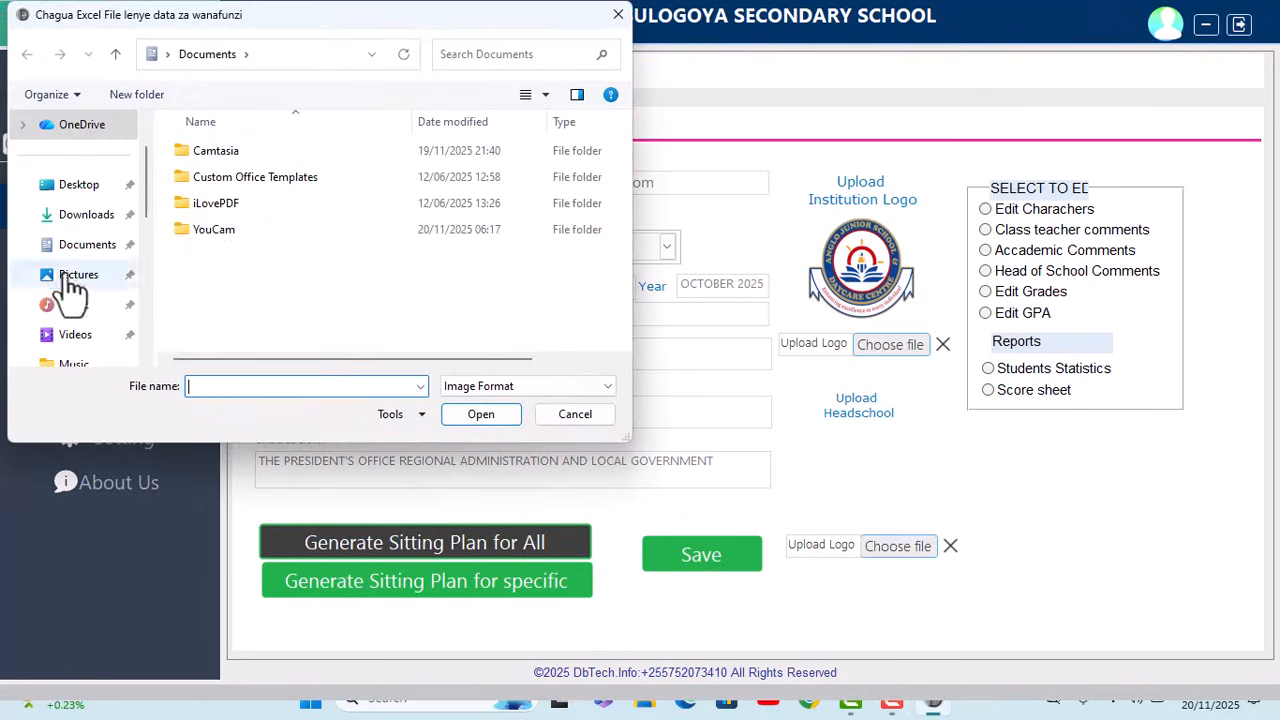
{"action": "left_click", "coordinate": [618, 16]}
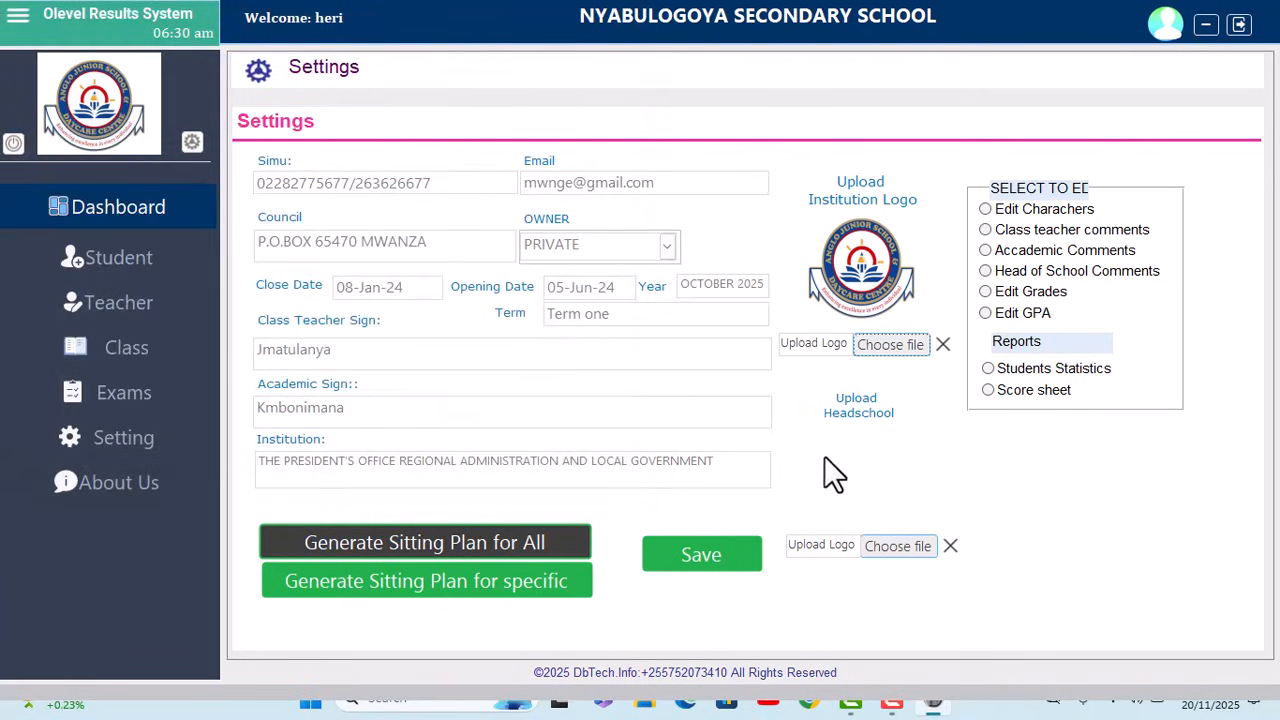
{"action": "left_click", "coordinate": [890, 547]}
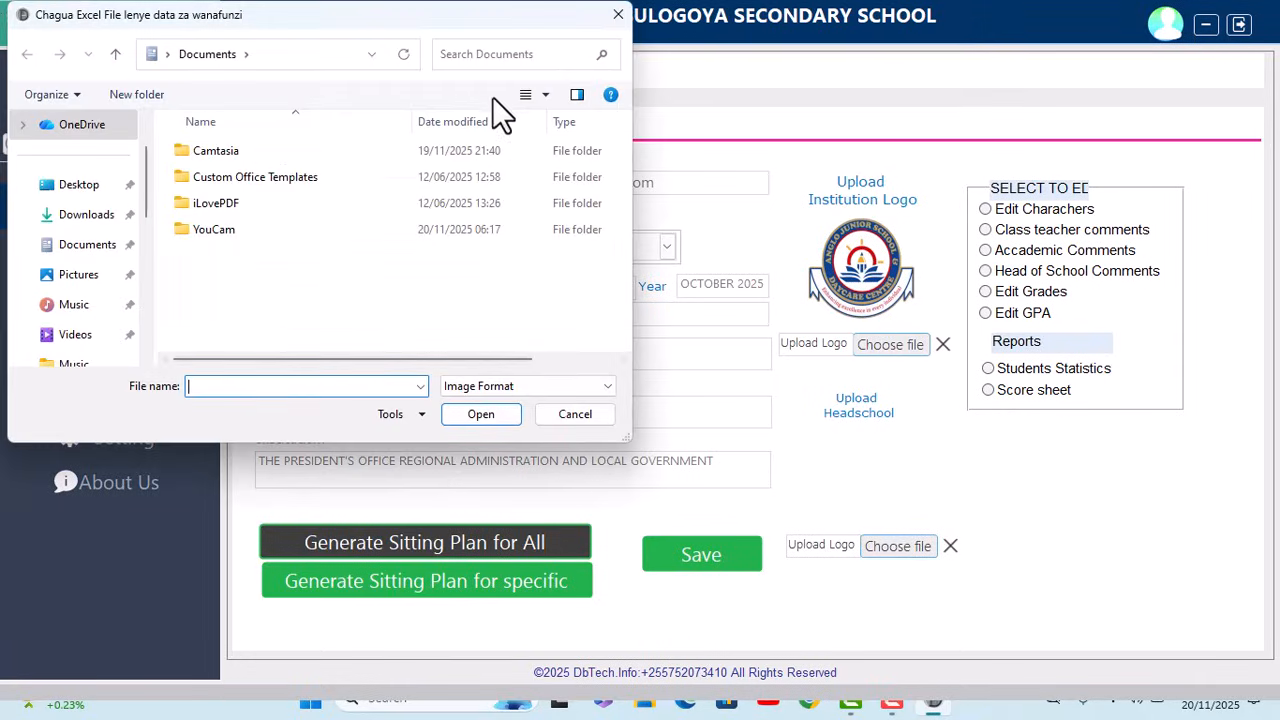
{"action": "left_click", "coordinate": [618, 16]}
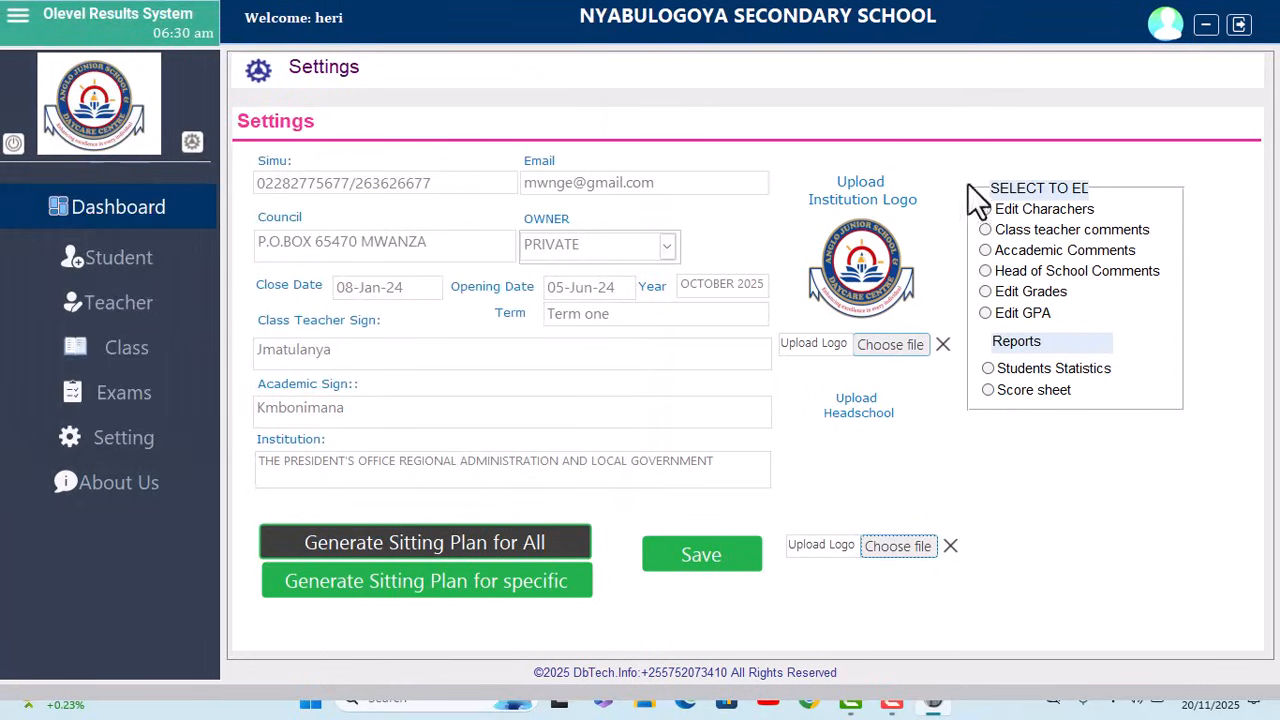
View the student character list and the class teacher's grade comments in their edit forms, closing each without changes
{"action": "left_click", "coordinate": [984, 210]}
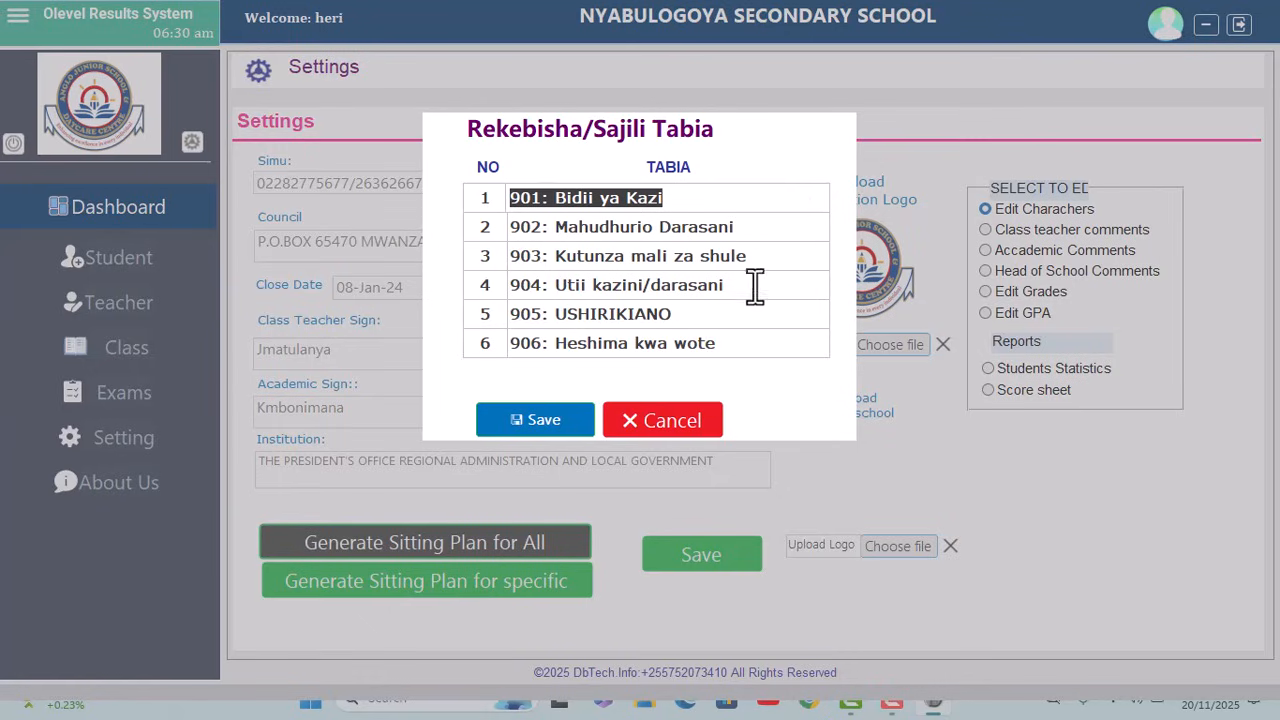
{"action": "left_click", "coordinate": [685, 431]}
{"action": "left_click", "coordinate": [987, 231]}
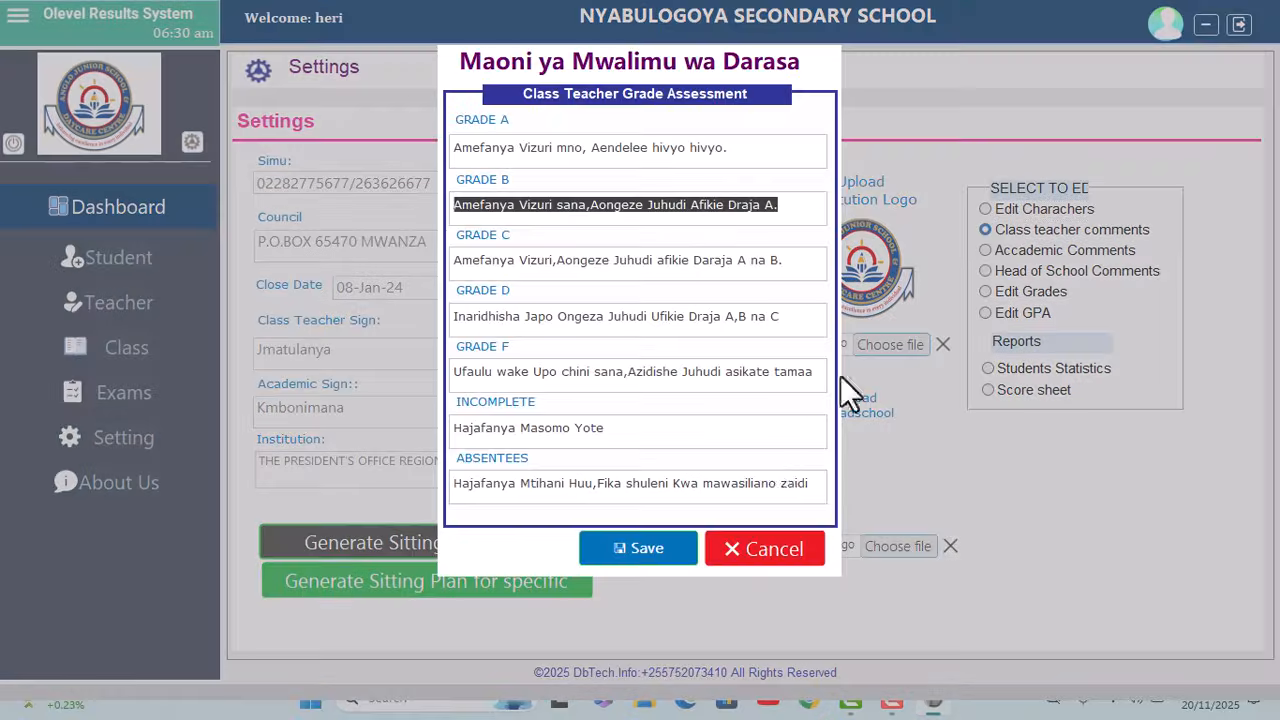
{"action": "left_click", "coordinate": [762, 549]}
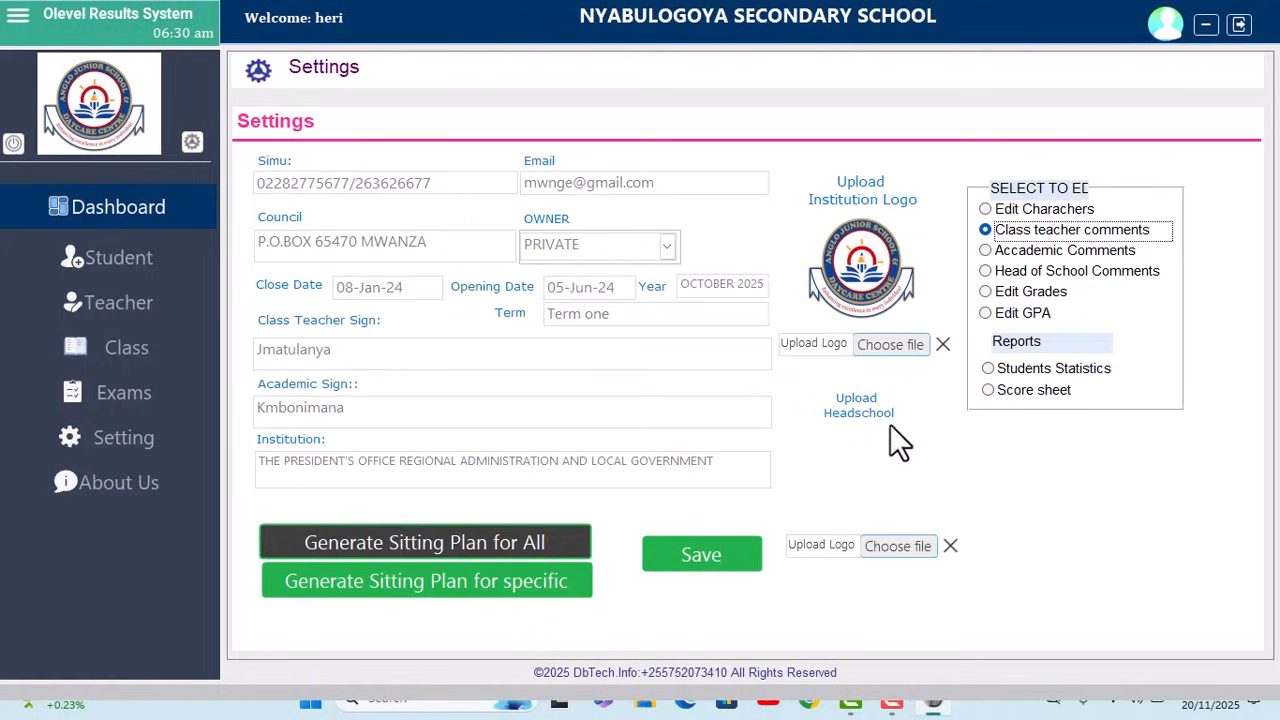
View the O-level GPA ranges and the O-level grade boundaries in their edit forms, closing each without changes
{"action": "left_click", "coordinate": [984, 312]}
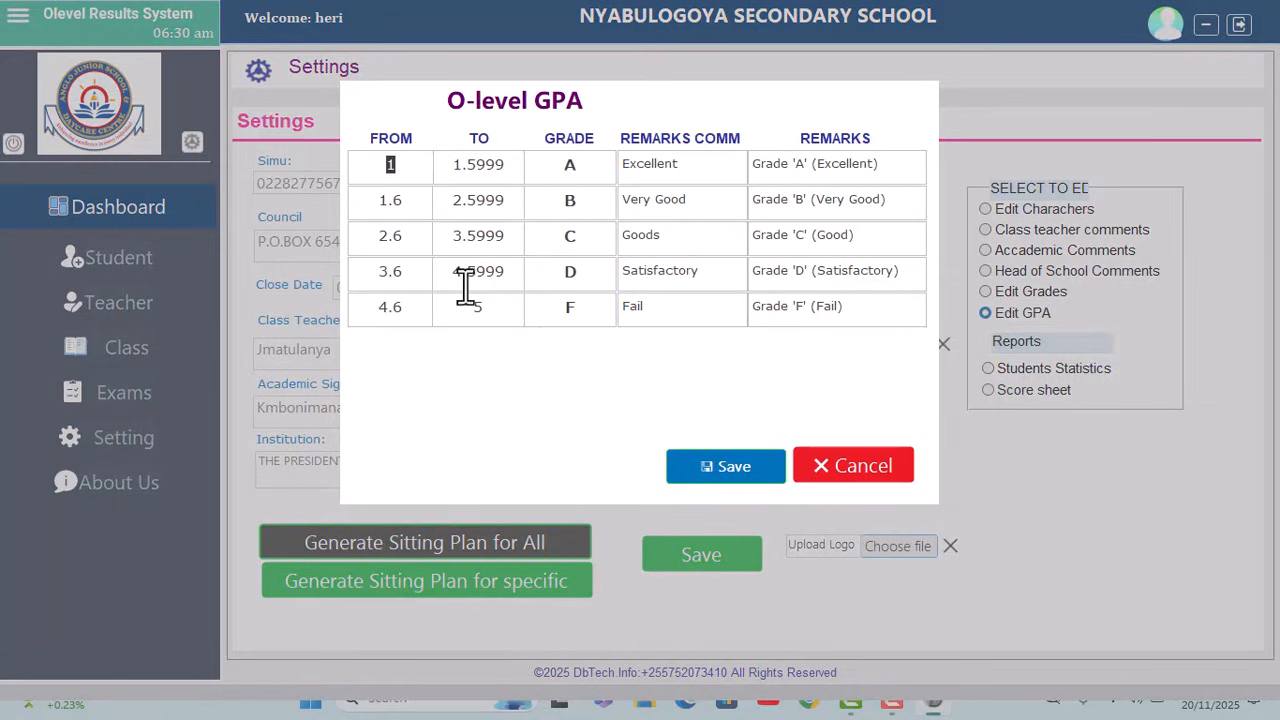
{"action": "left_click", "coordinate": [817, 475]}
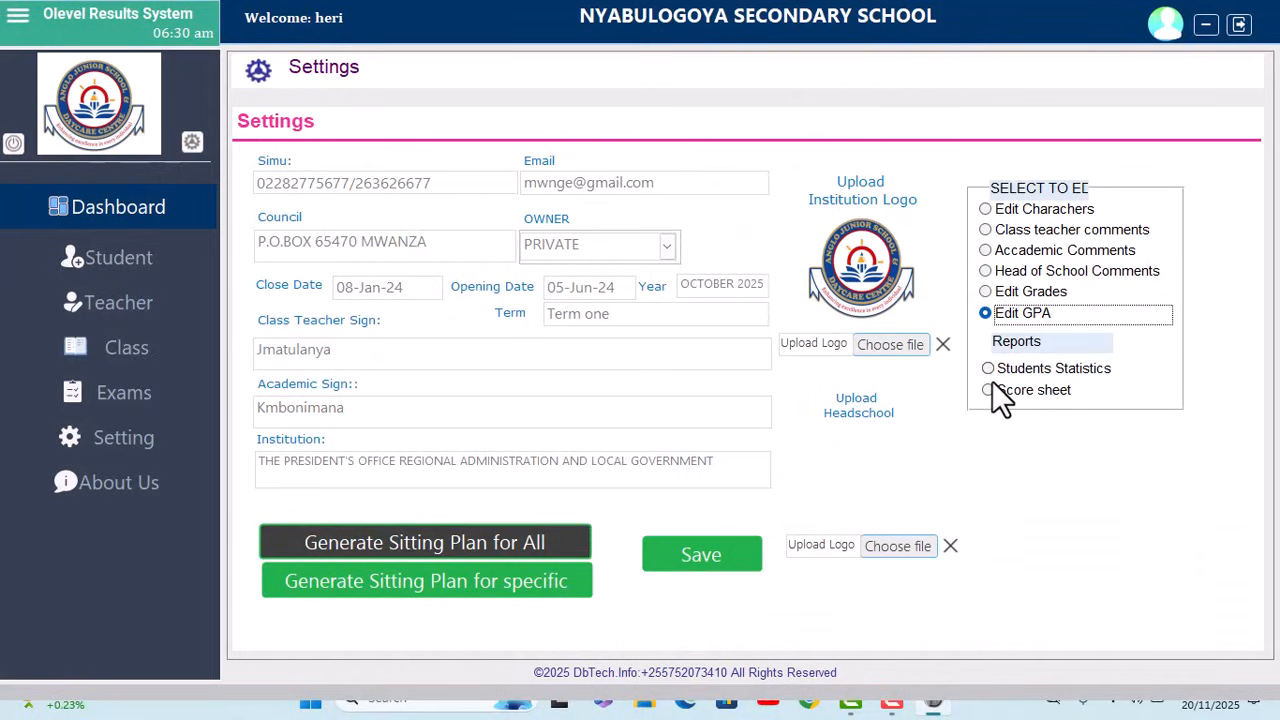
{"action": "left_click", "coordinate": [986, 292]}
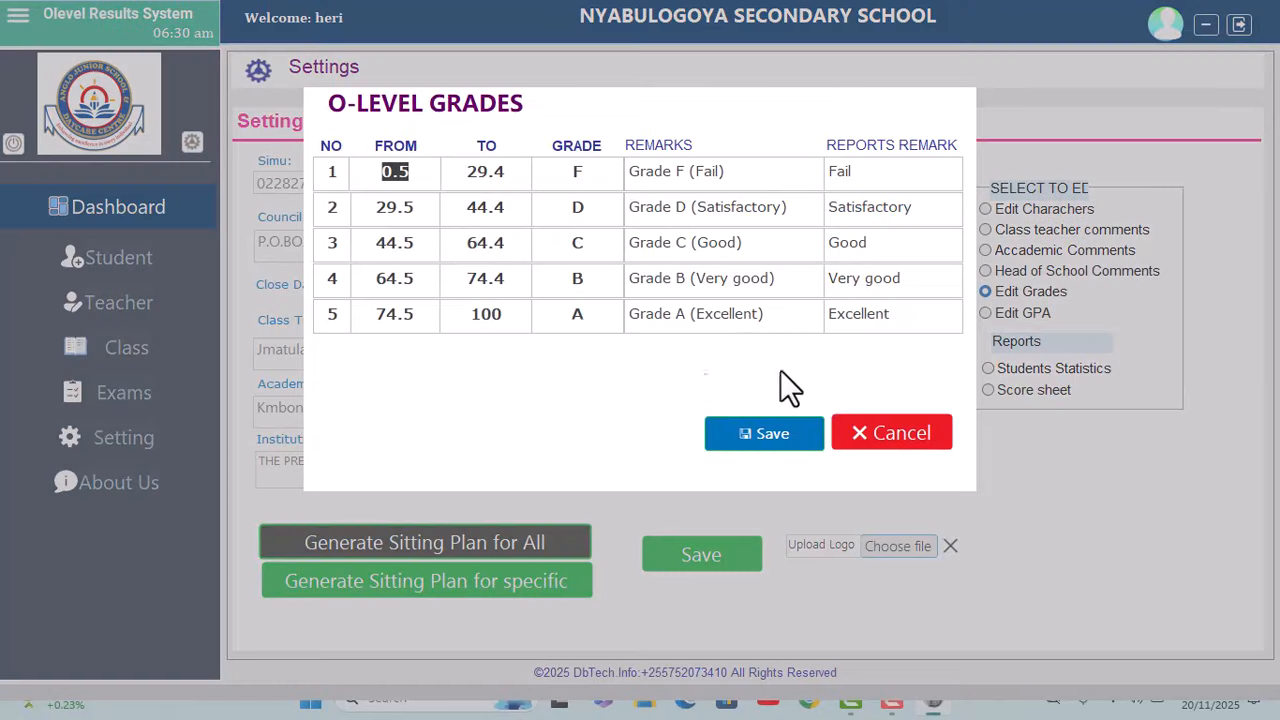
{"action": "left_click", "coordinate": [882, 437]}
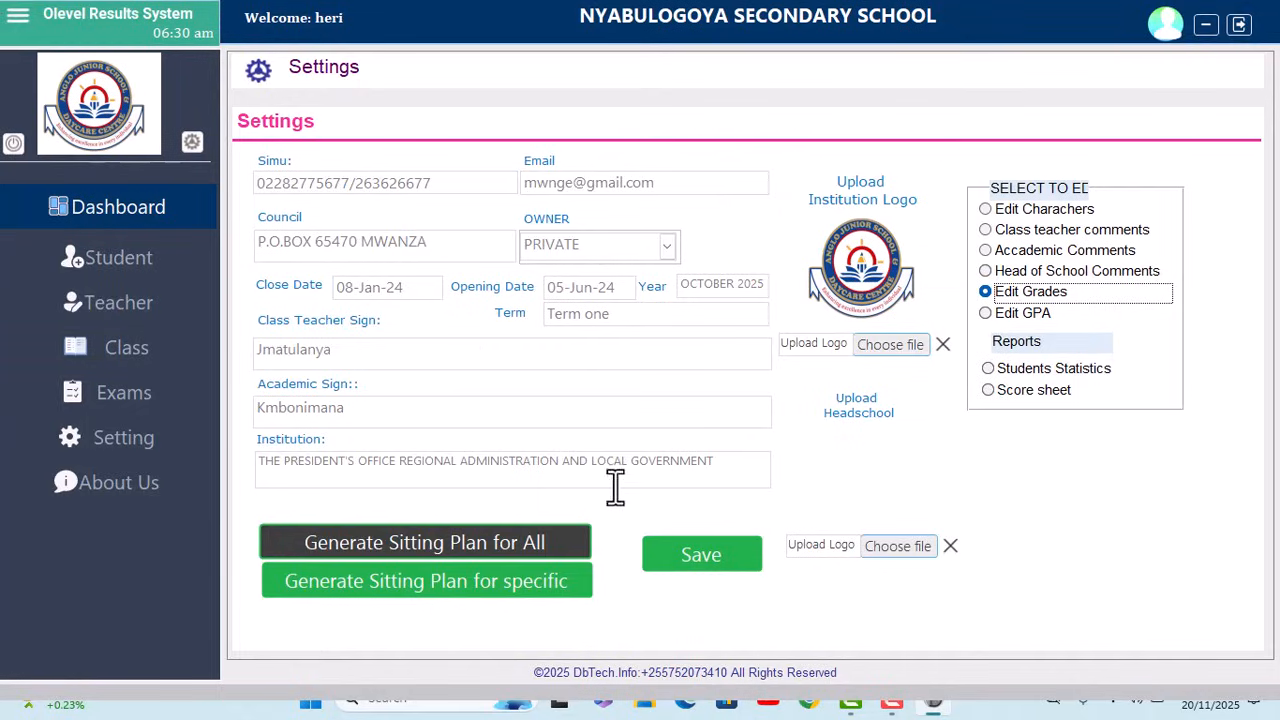
Save the school settings and return to the dashboard
{"action": "left_click", "coordinate": [680, 556]}
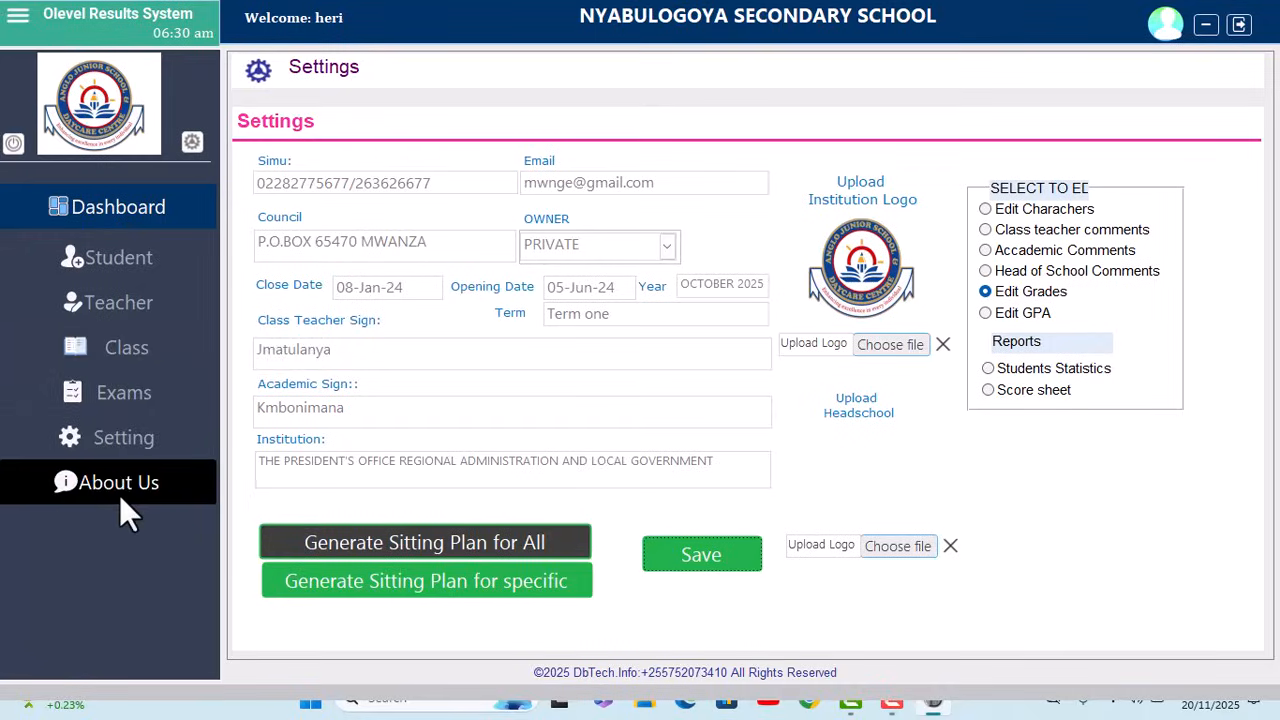
{"action": "left_click", "coordinate": [113, 215]}
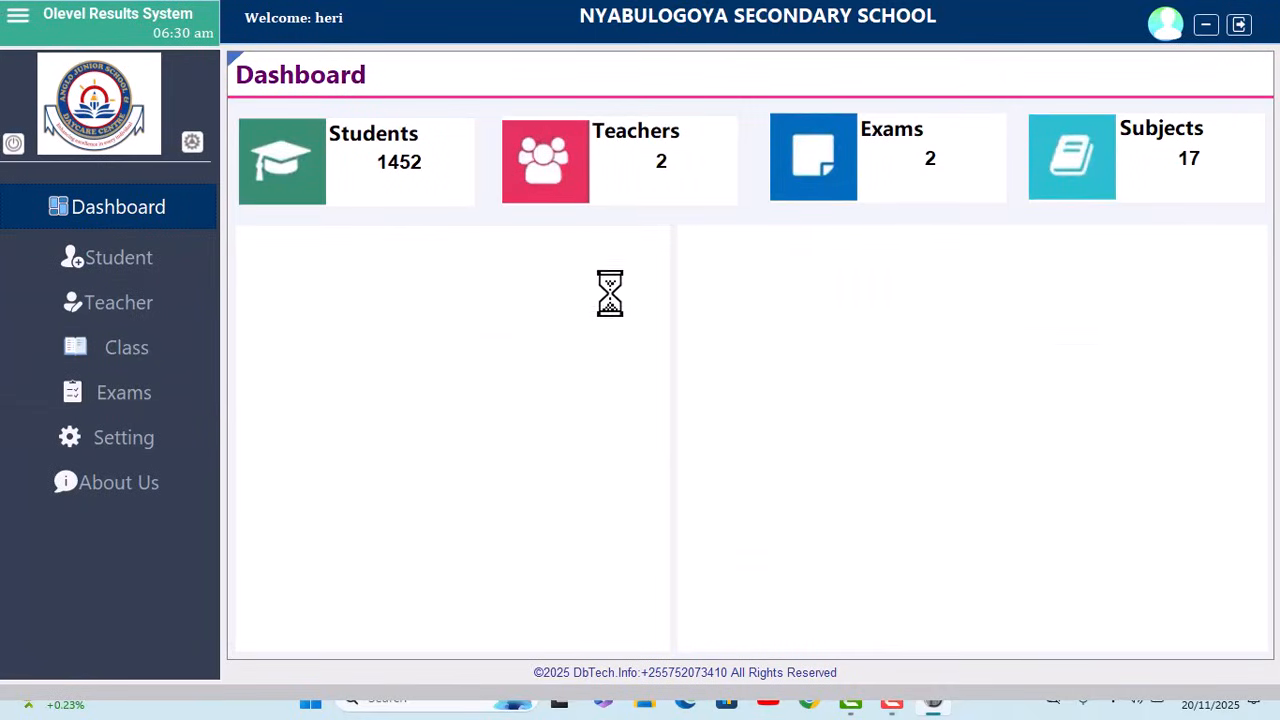